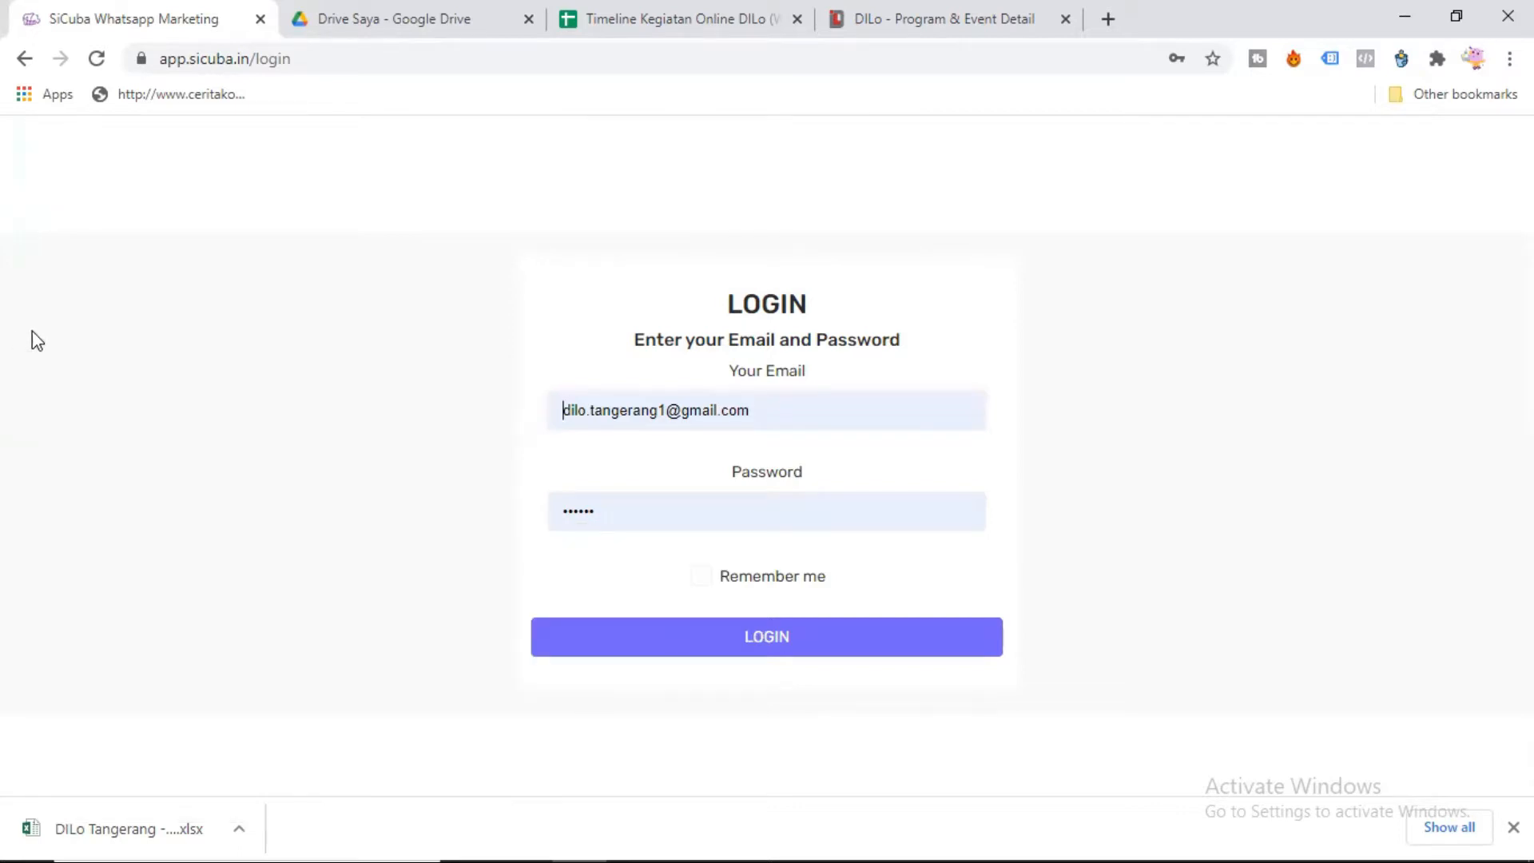
Log in with the prefilled credentials and start creating a new campaign from the Campaigns page.
click(540, 631)
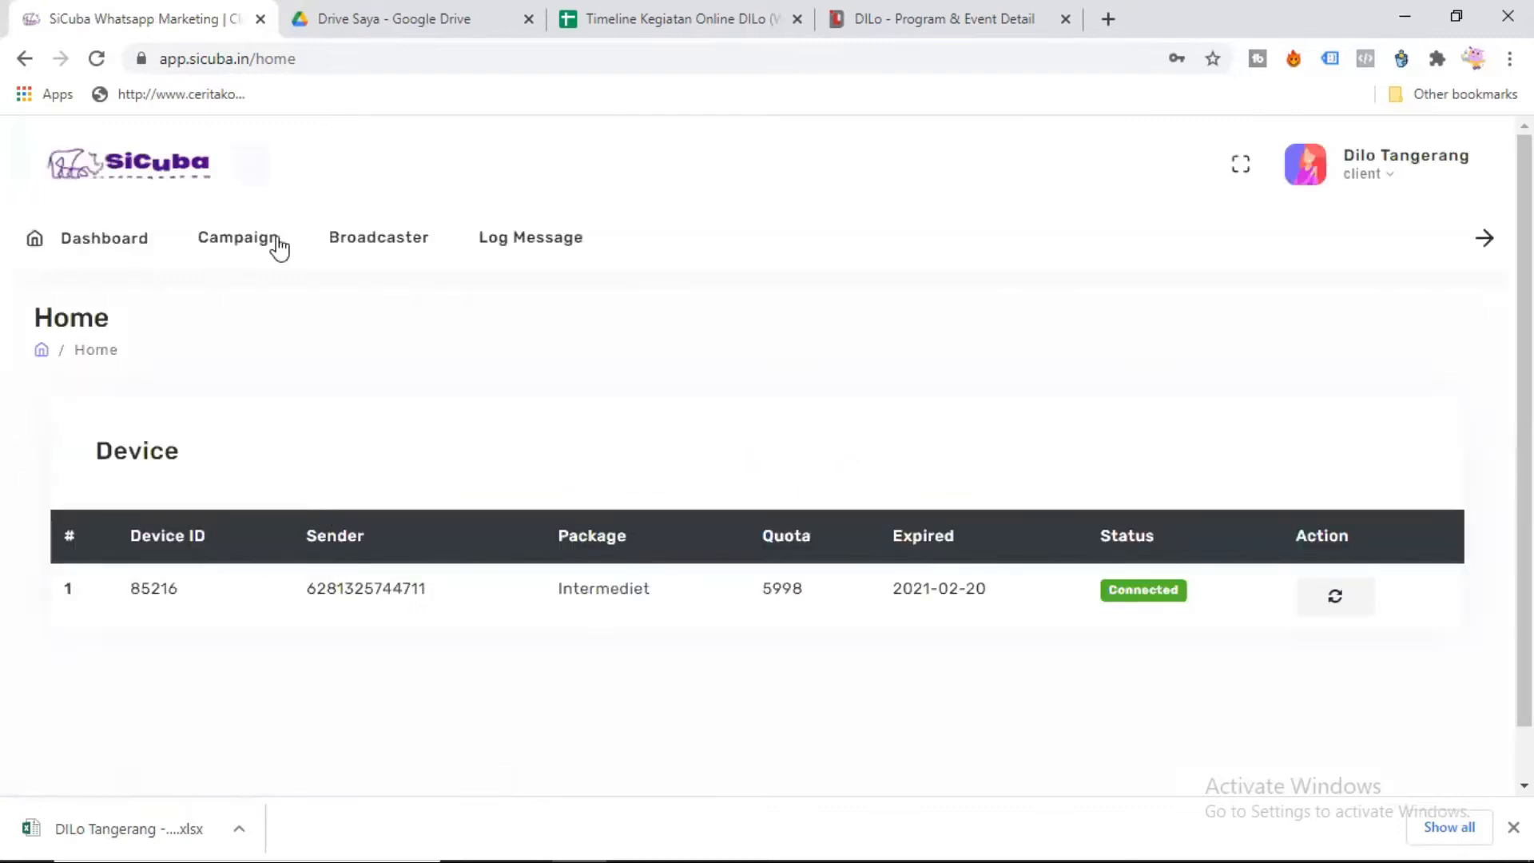
click(230, 245)
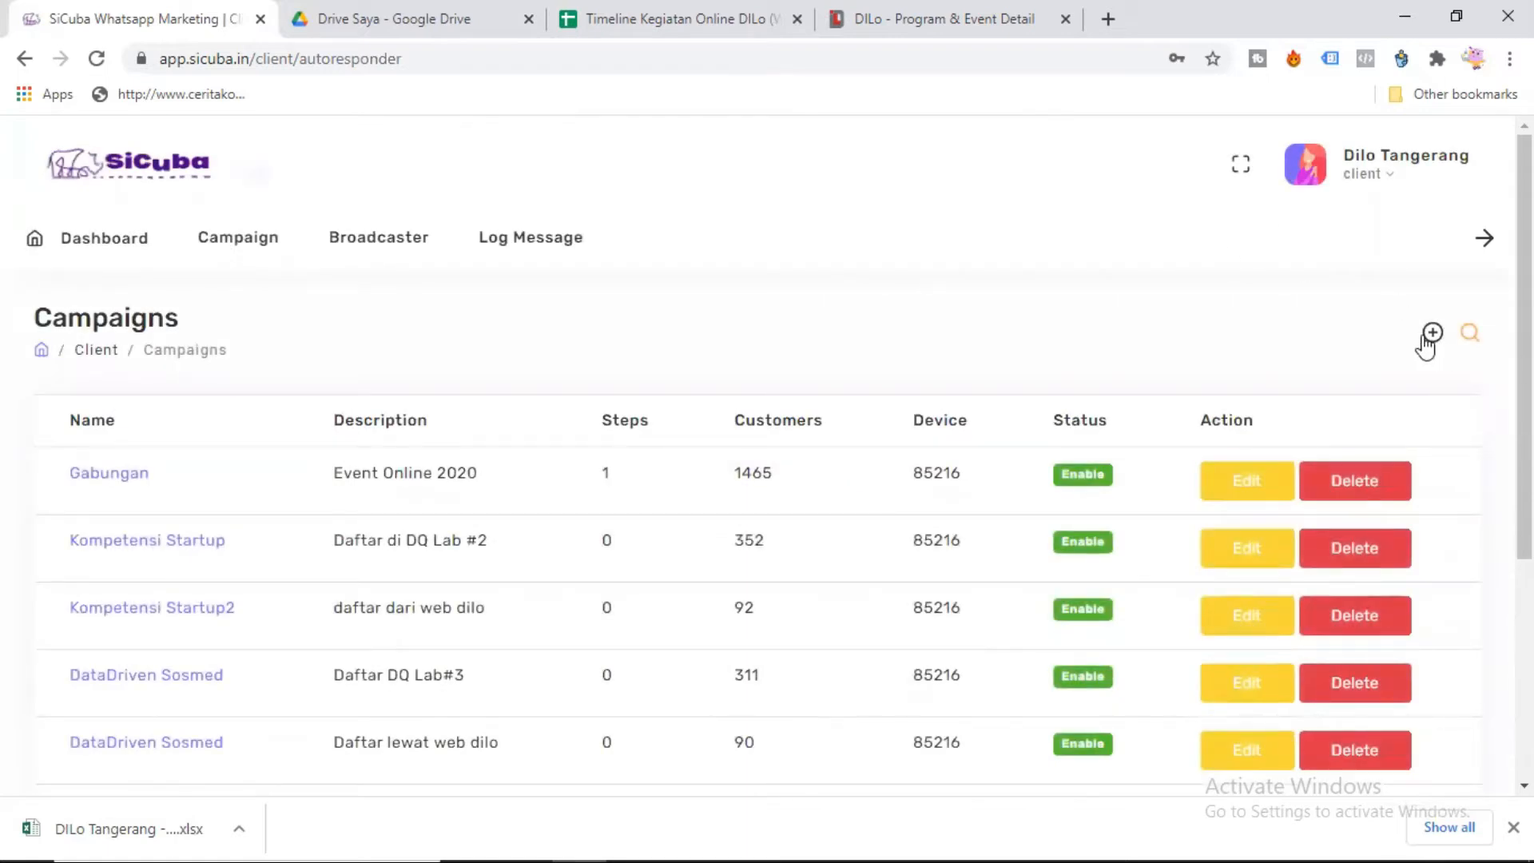
click(1430, 336)
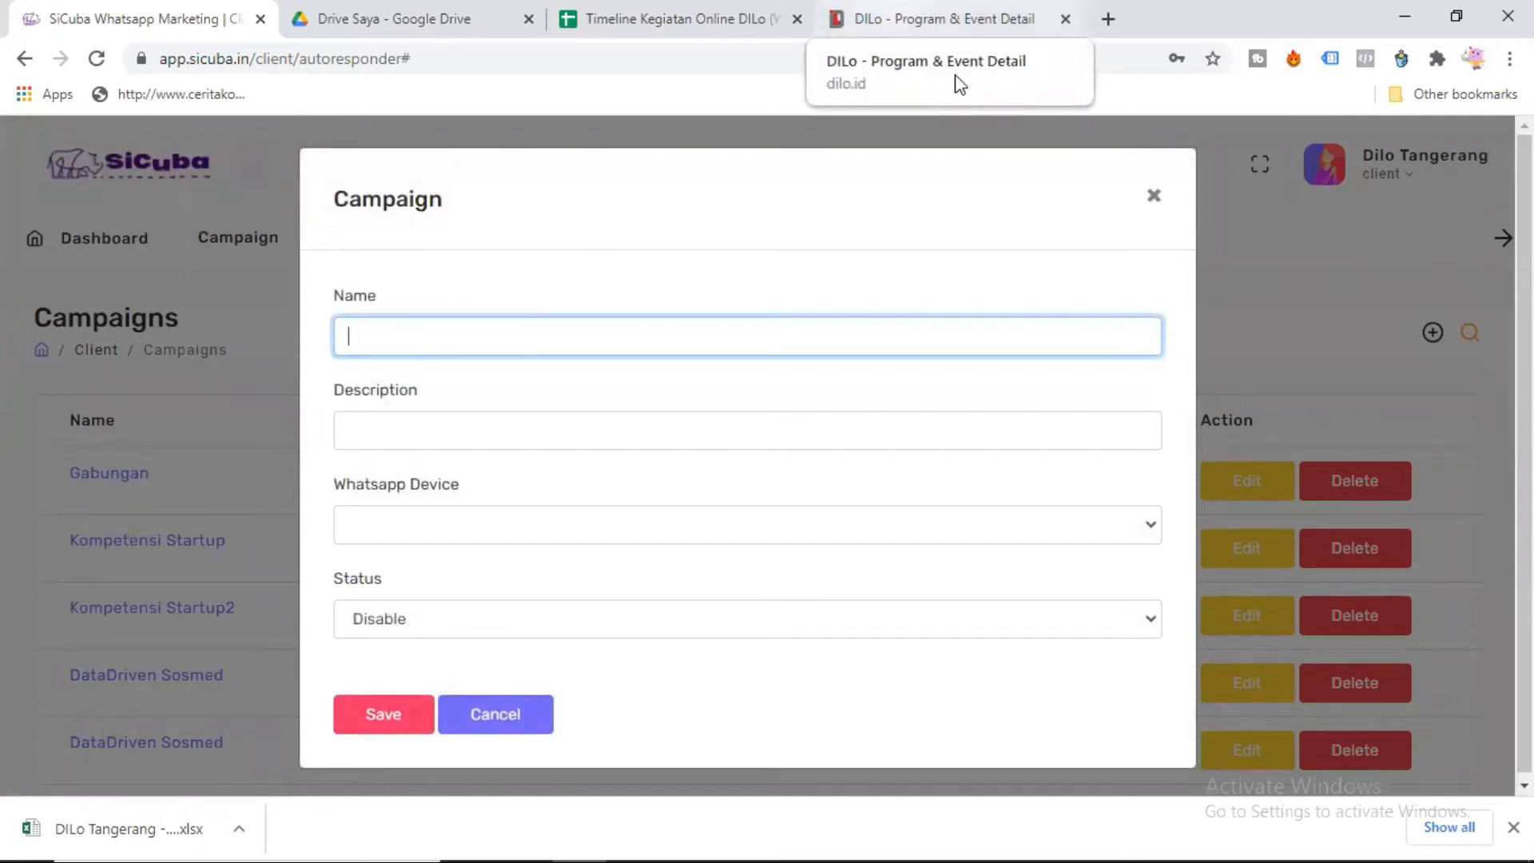
Check the DILo Program & Event page, reload it, and return to the SiCuba campaign form.
click(931, 11)
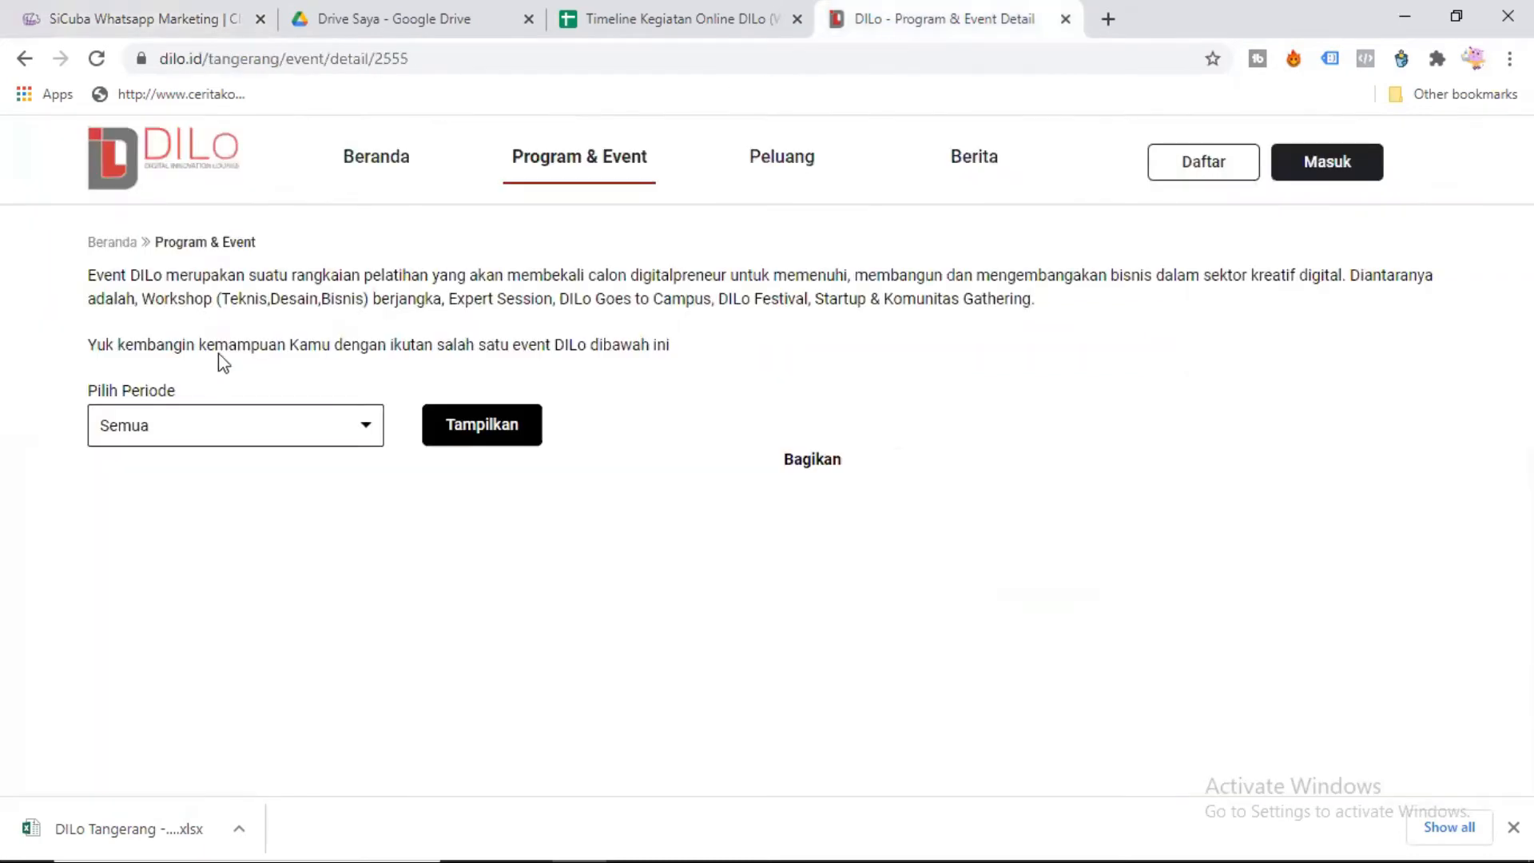
click(97, 59)
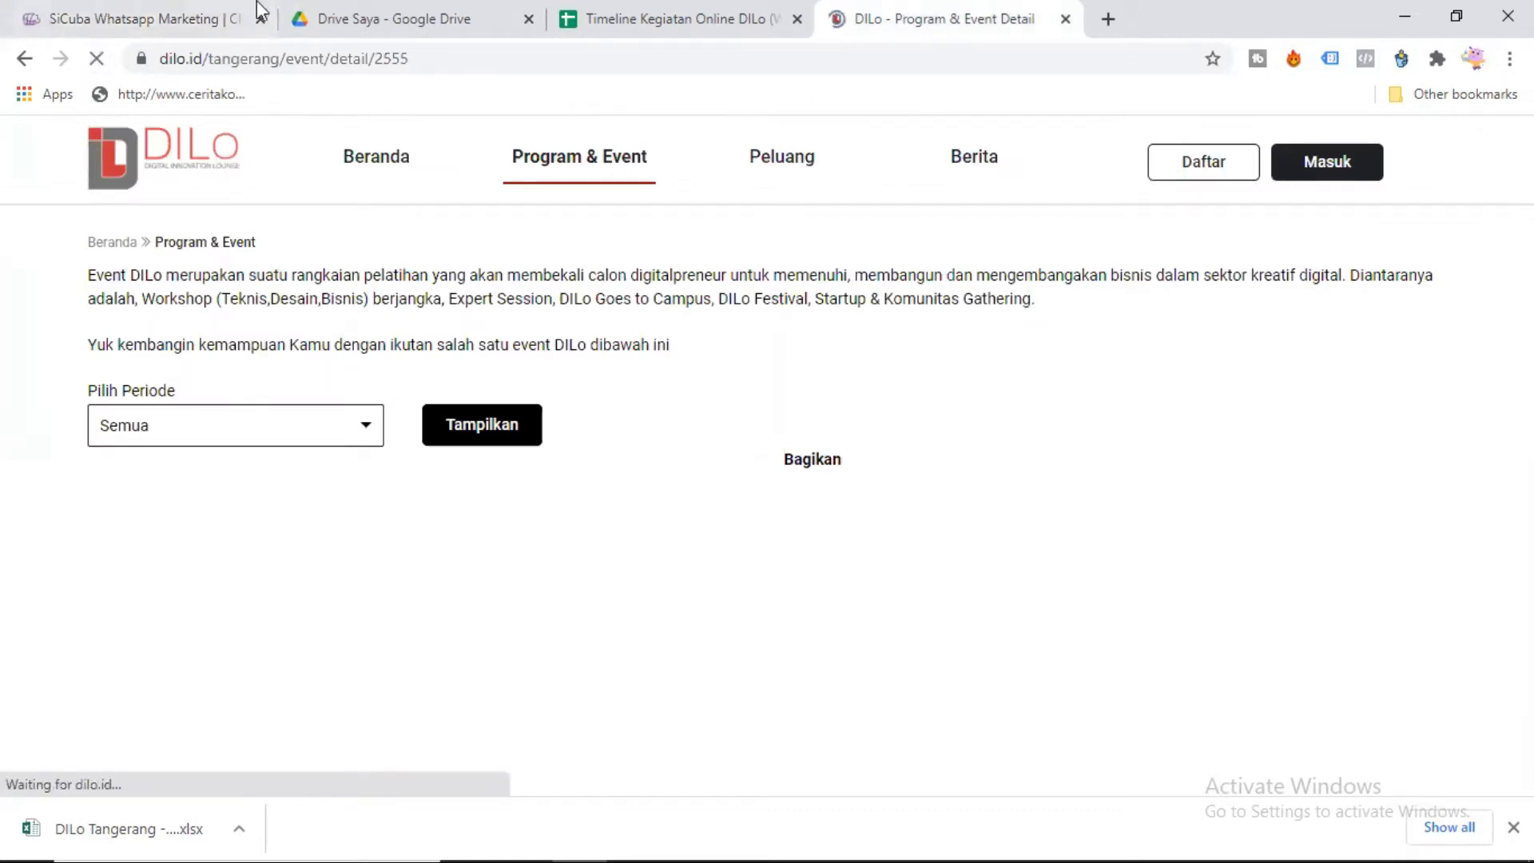
click(172, 11)
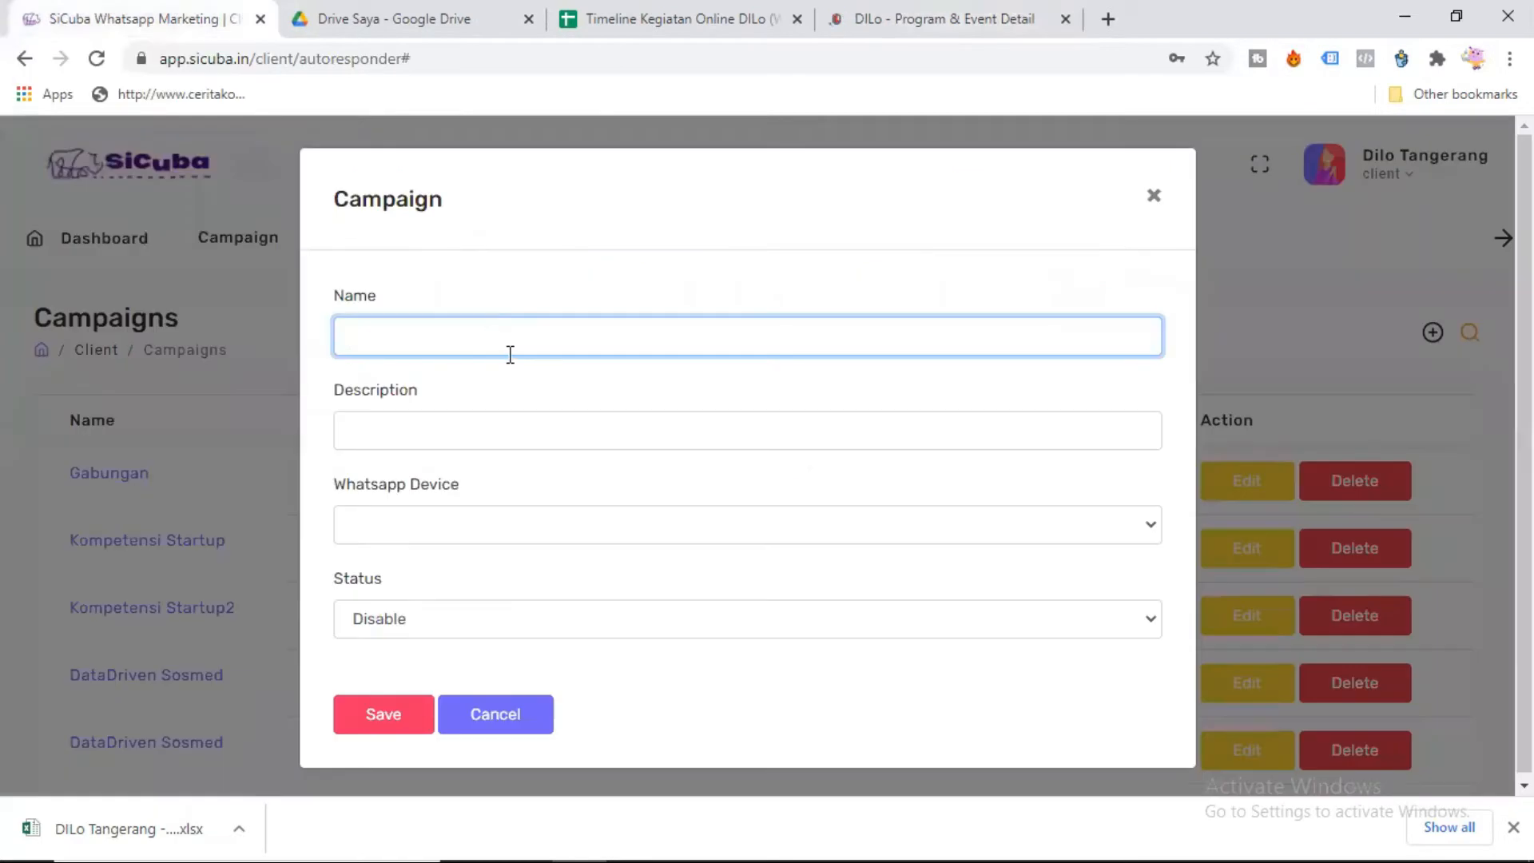
Name the new campaign "Core BuildTeam" and describe it as "Daftar via web".
text(Core Bui)
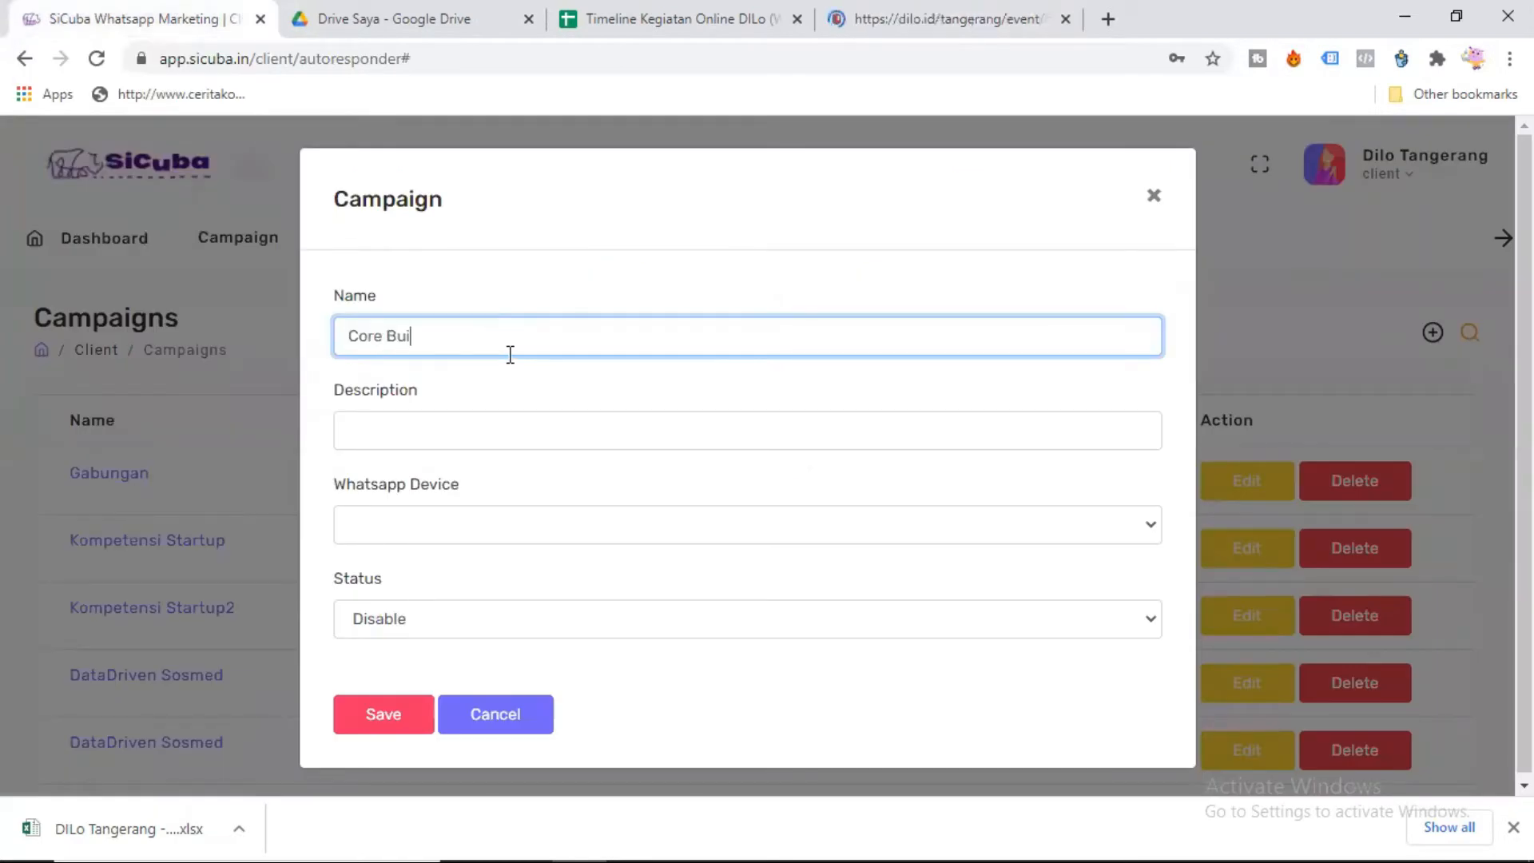
text(ldTeam)
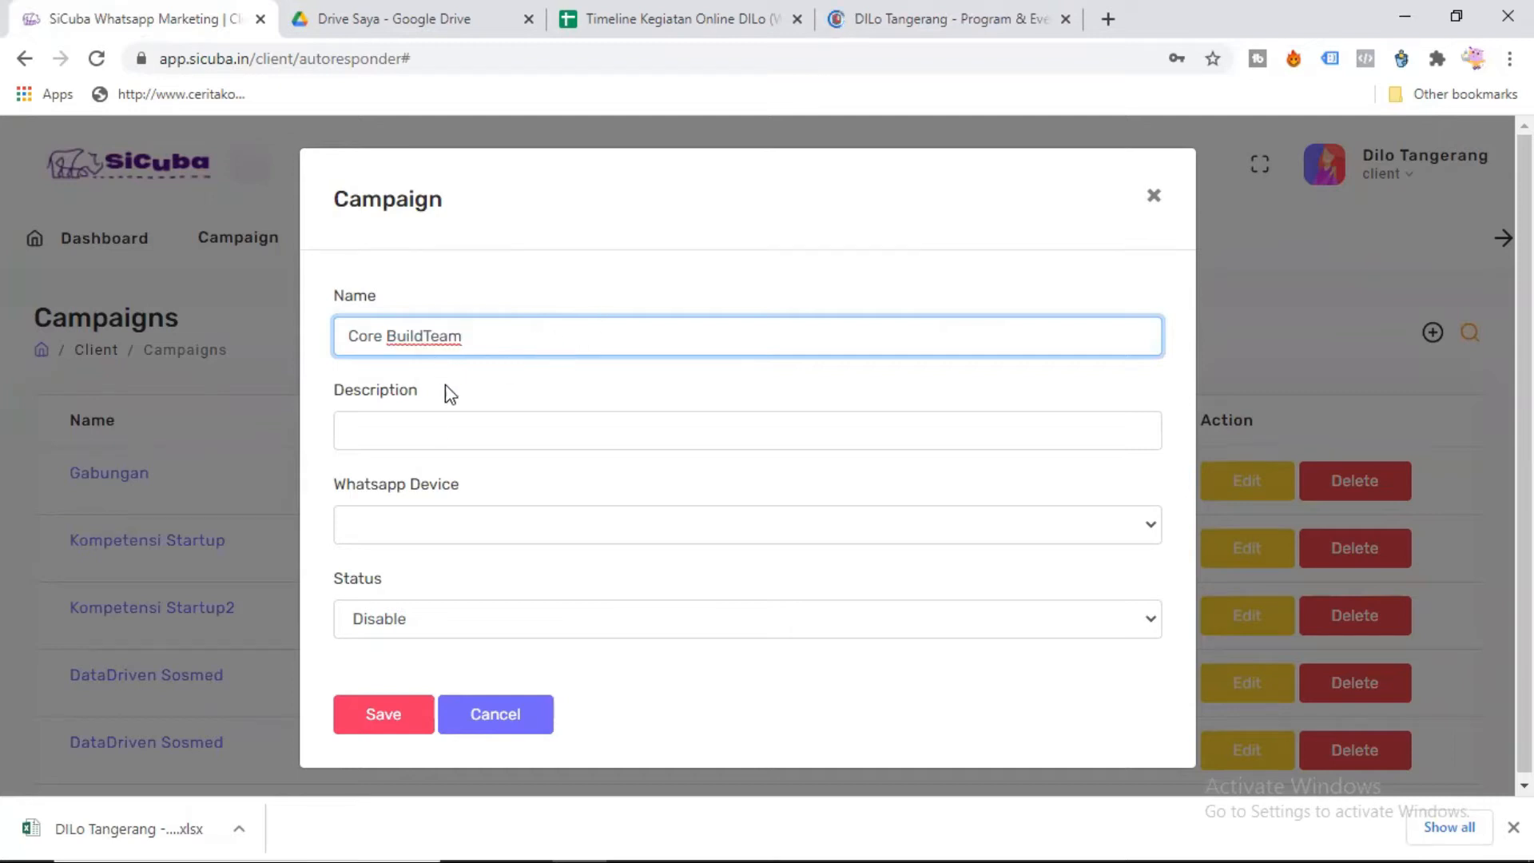
click(403, 418)
text(Daftar via web)
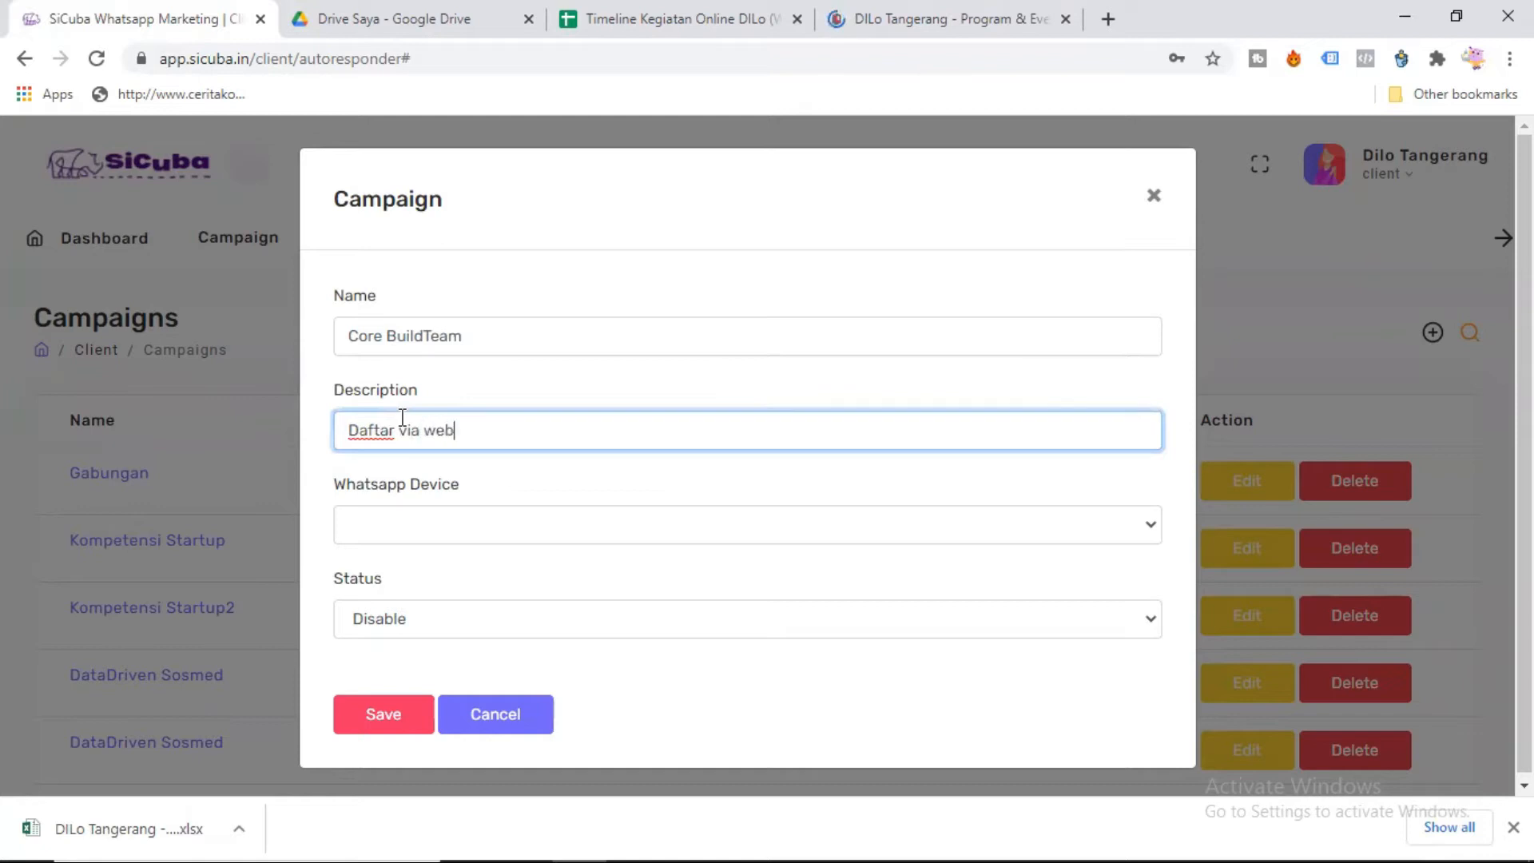
Assign WhatsApp device 85216 to the campaign, set its status to Enable, and save it.
click(470, 523)
click(449, 559)
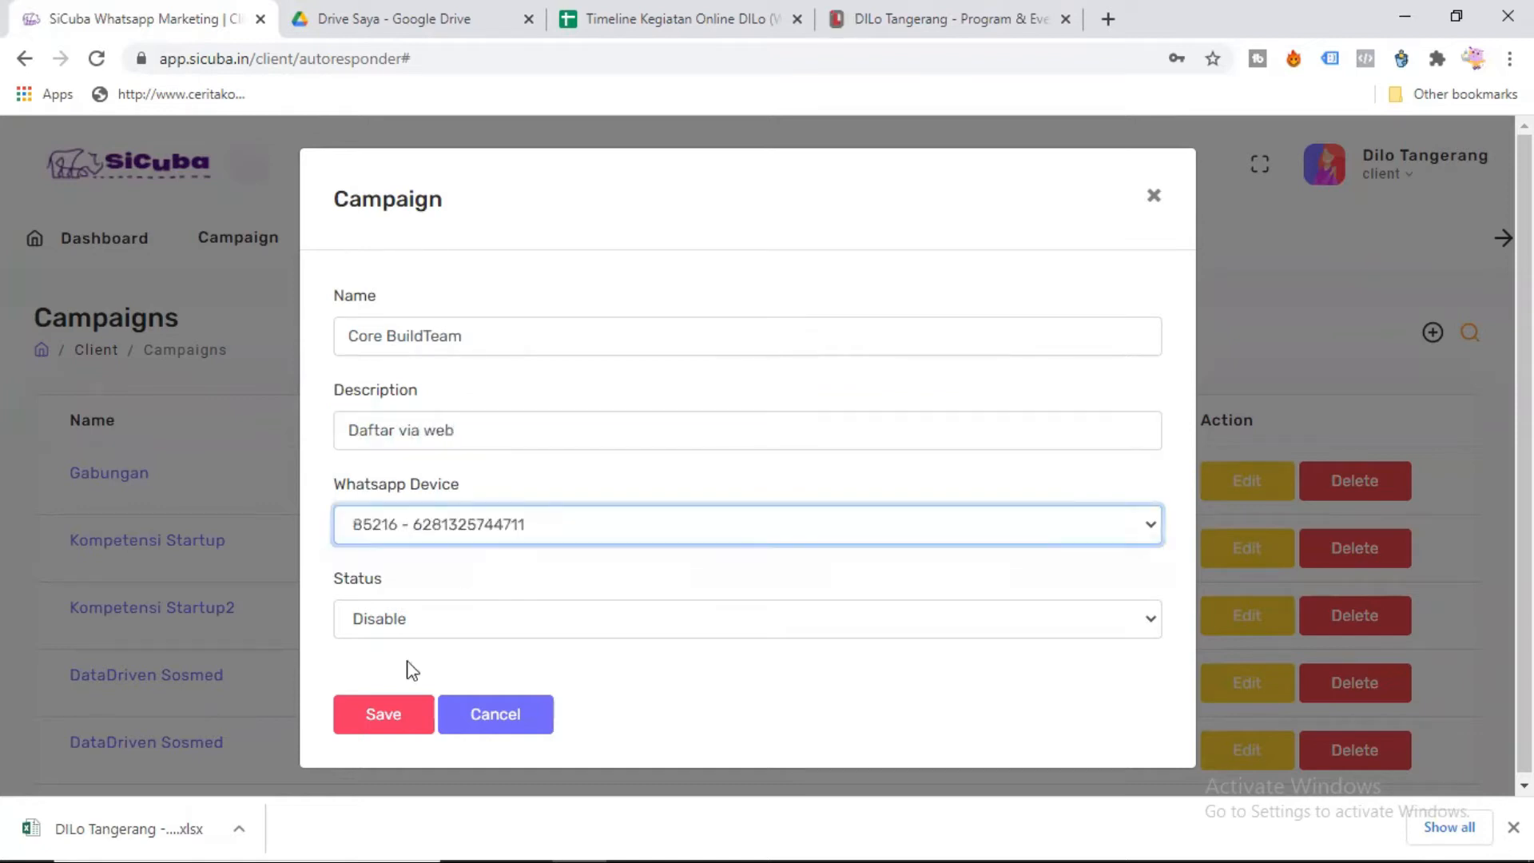
click(409, 622)
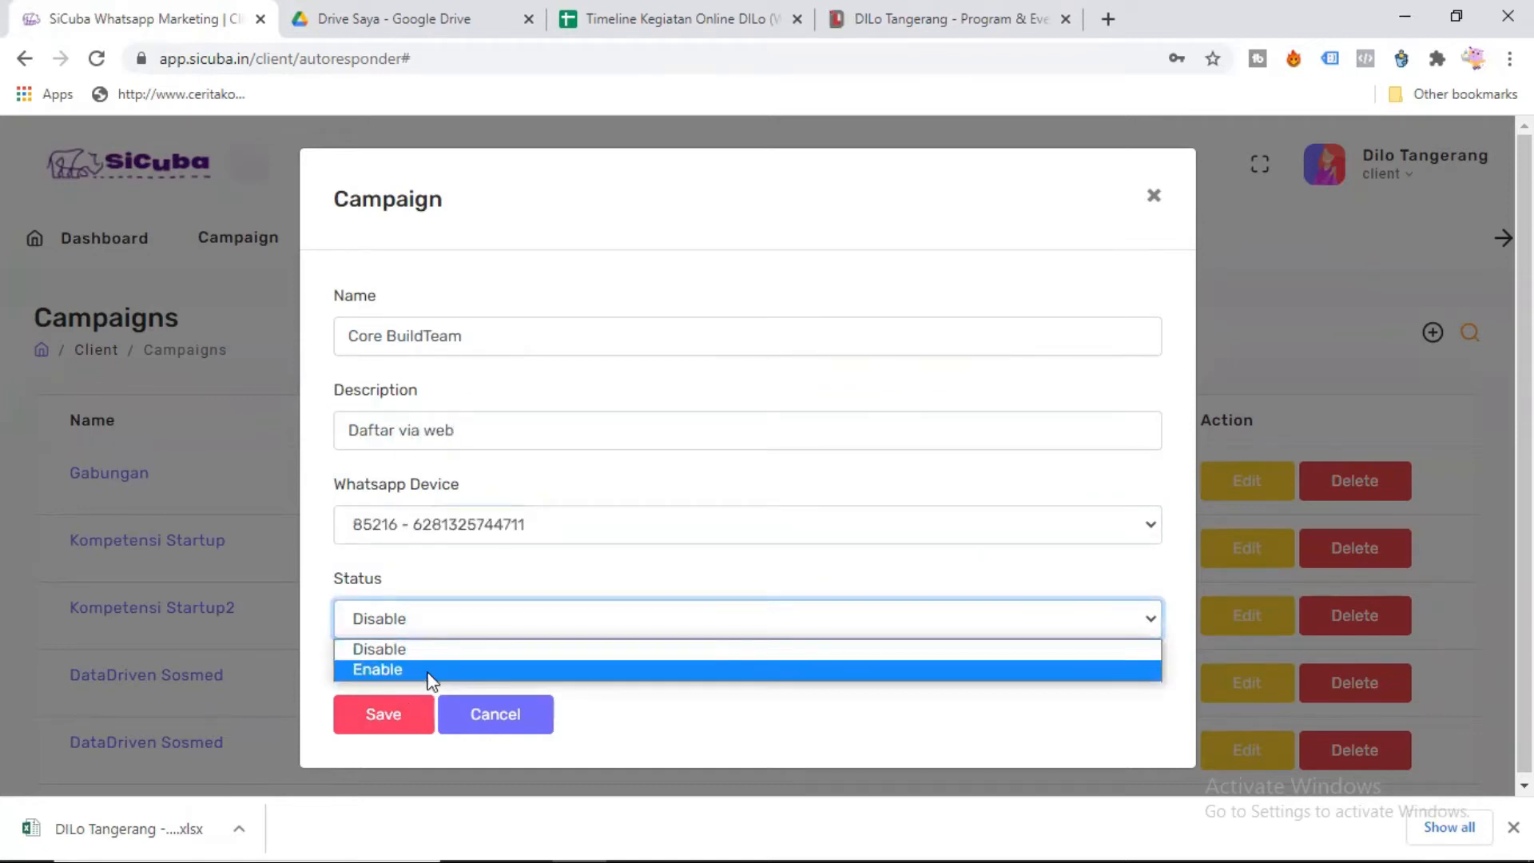
click(431, 671)
click(393, 716)
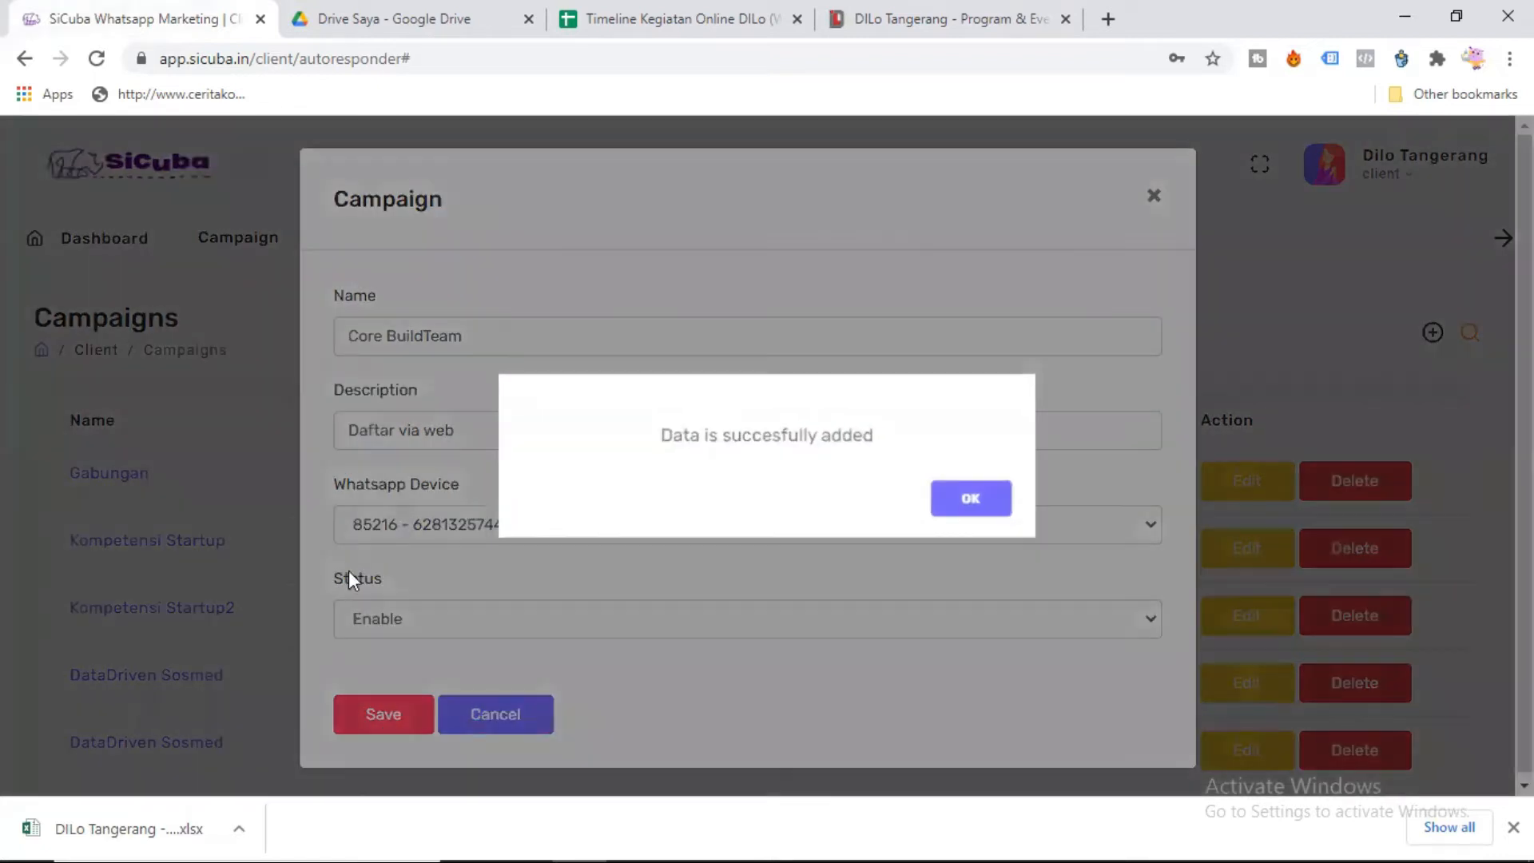
click(971, 498)
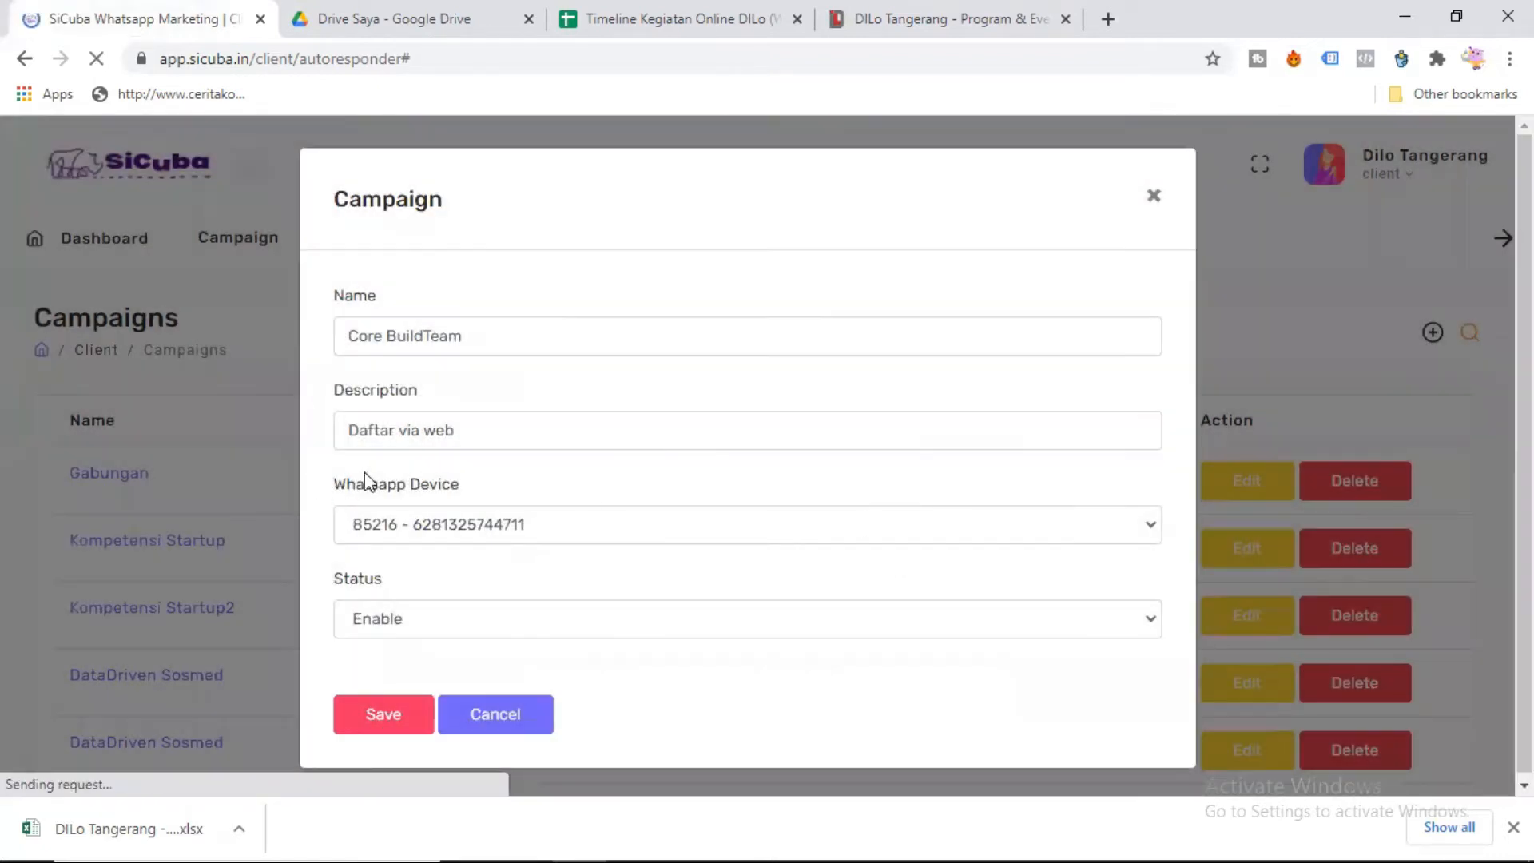
Open the Core BuildTeam campaign and display its field list.
scroll(152, 447, down, 5)
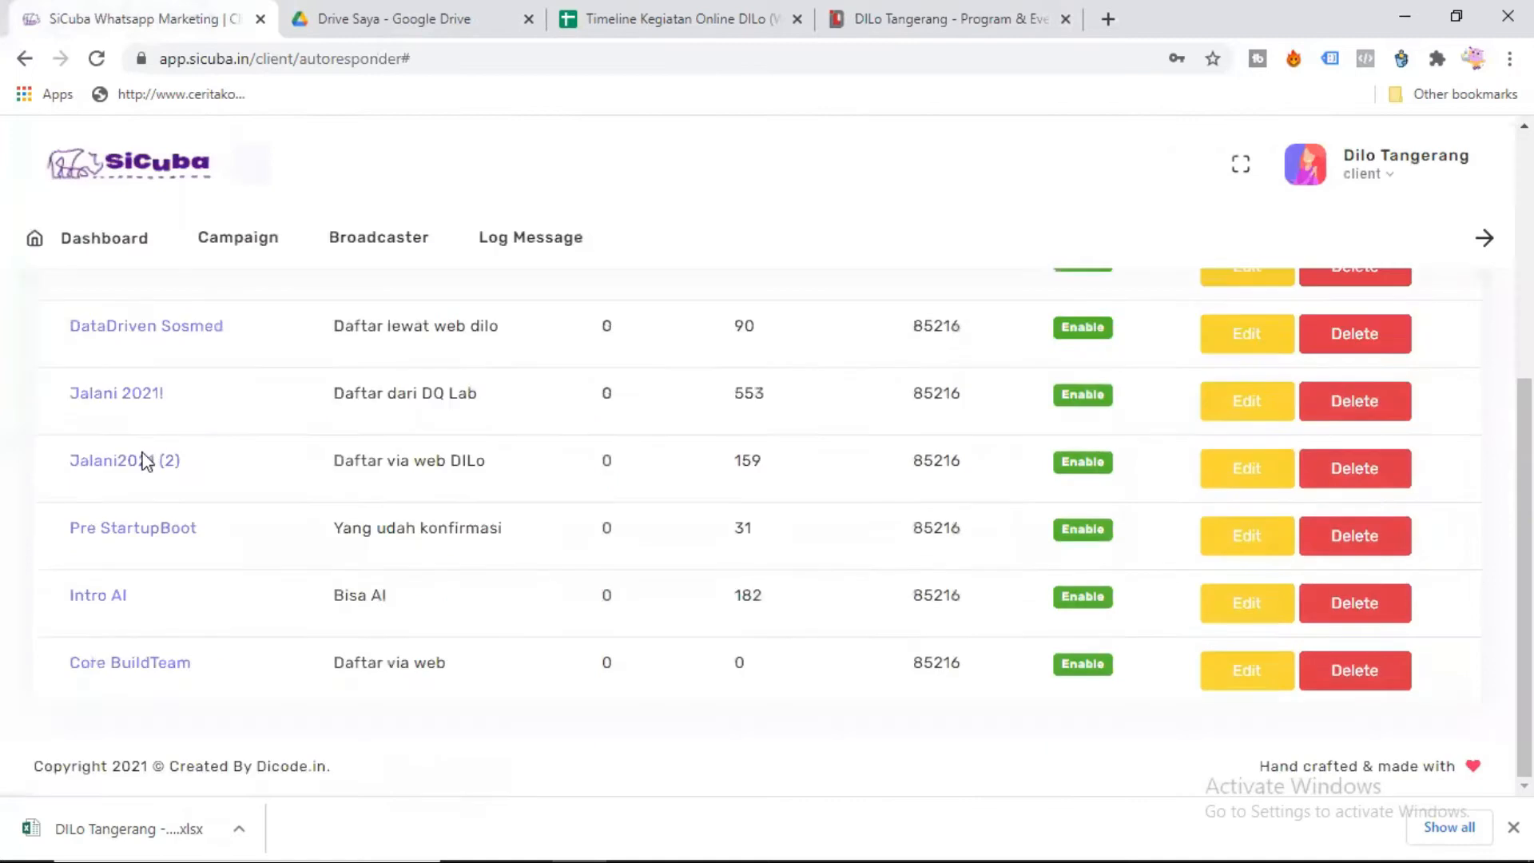
click(130, 665)
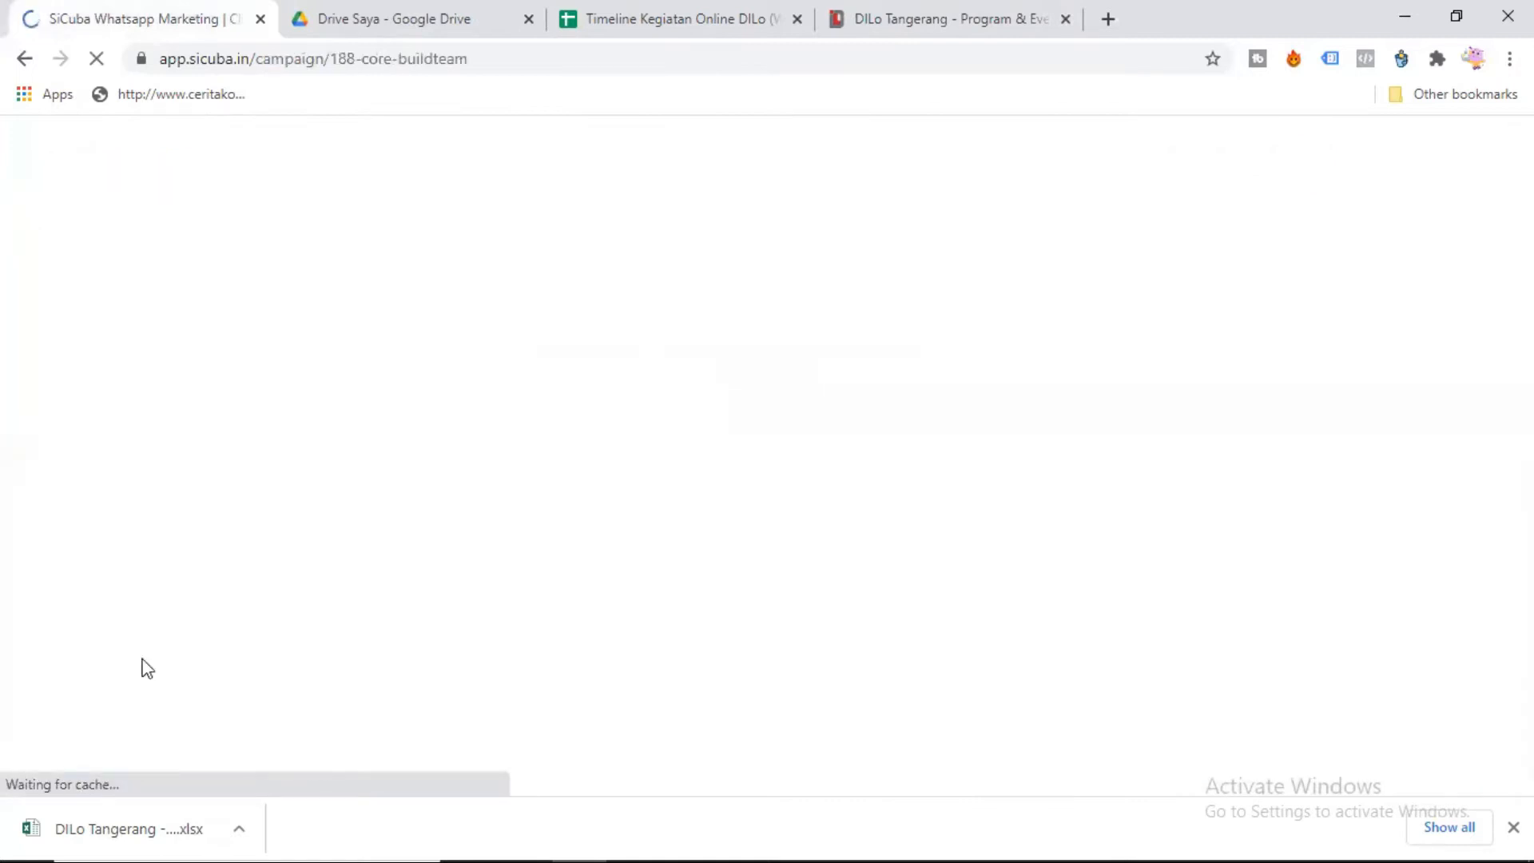
scroll(149, 599, down, 1)
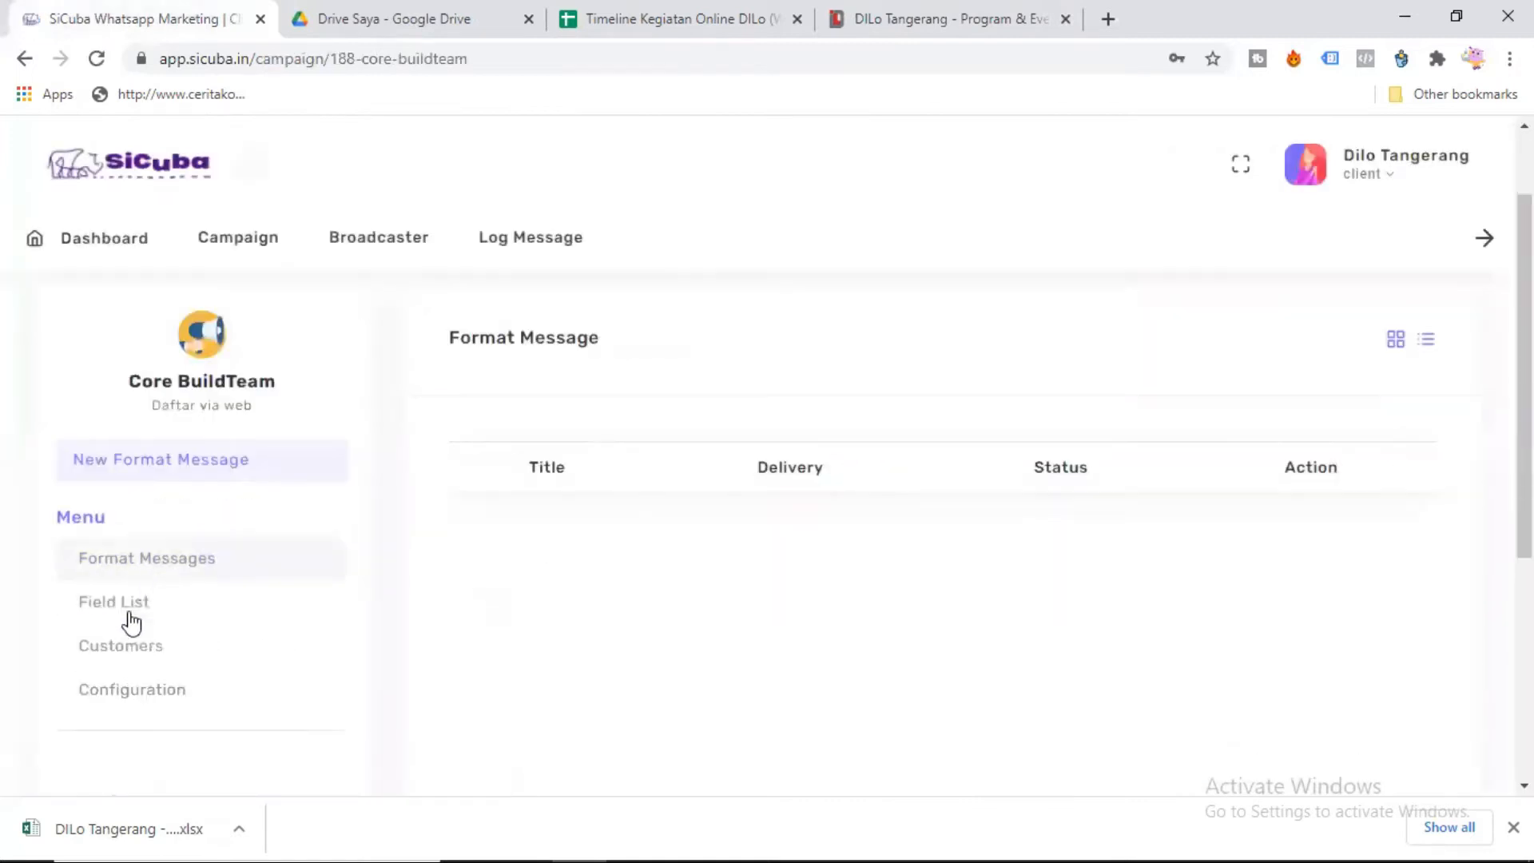
click(129, 607)
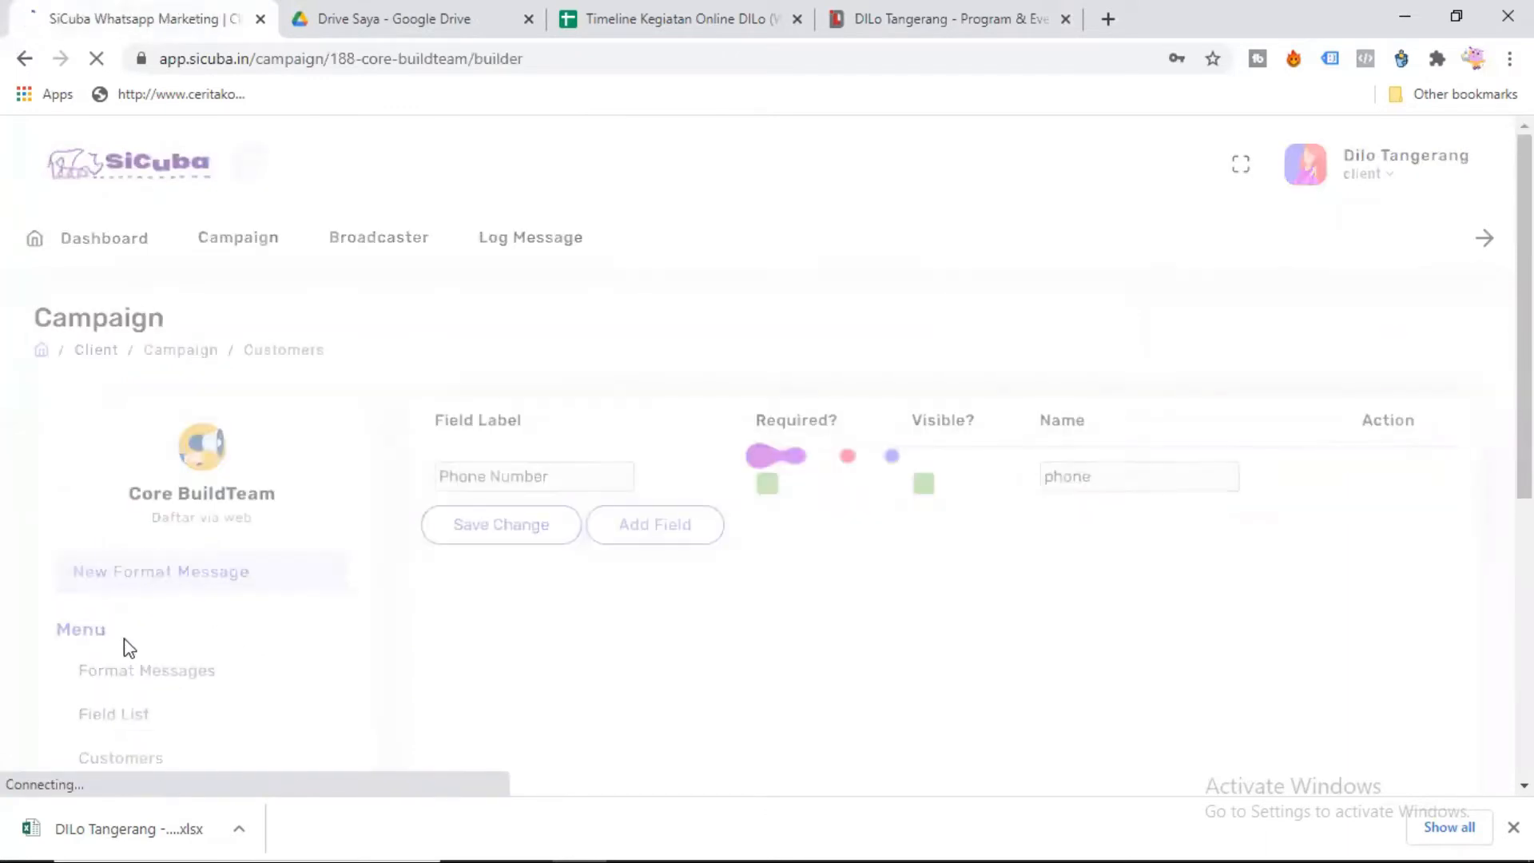
Add a new customer field below Phone Number and label it "nama".
click(648, 548)
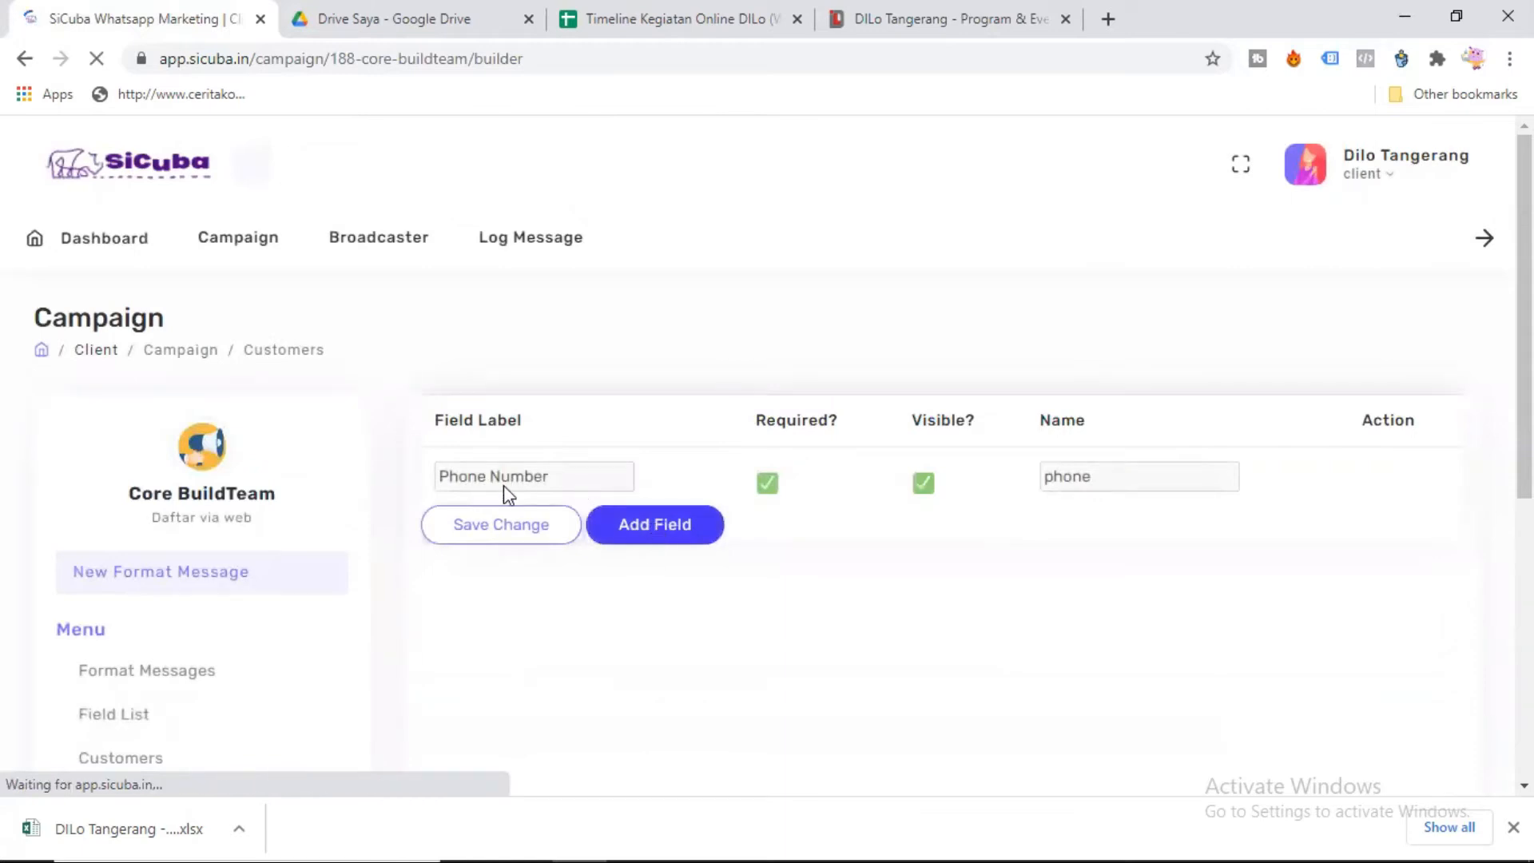
click(584, 533)
key(BackSpace)
key(BackSpace)
key(BackSpace)
key(BackSpace)
key(BackSpace)
key(BackSpace)
key(BackSpace)
key(BackSpace)
text(nama)
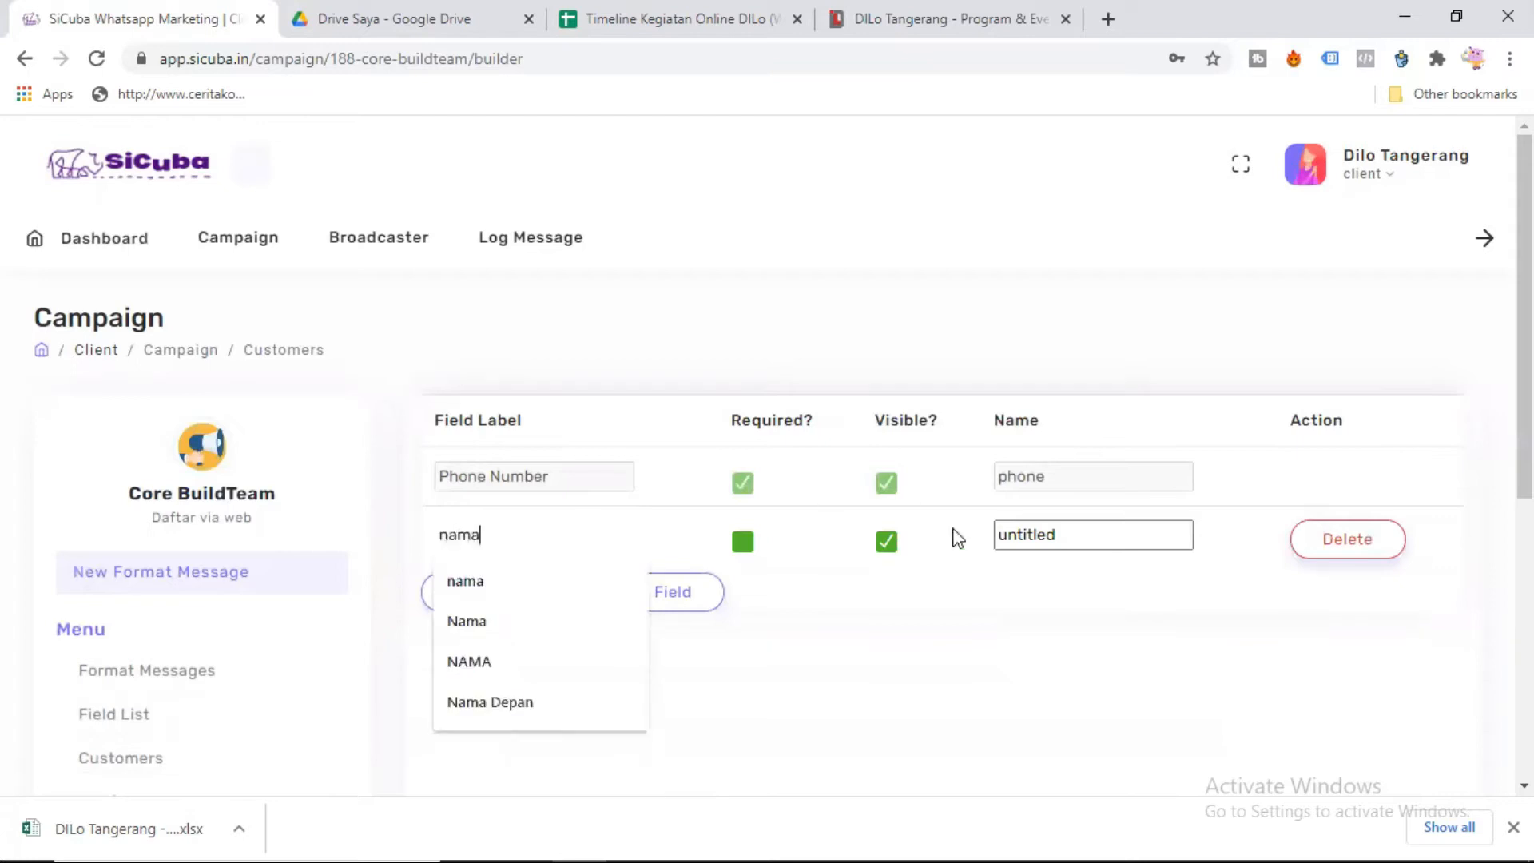
Set the new field's name to "nama" and save the field list changes.
double_click(1090, 546)
text(nama)
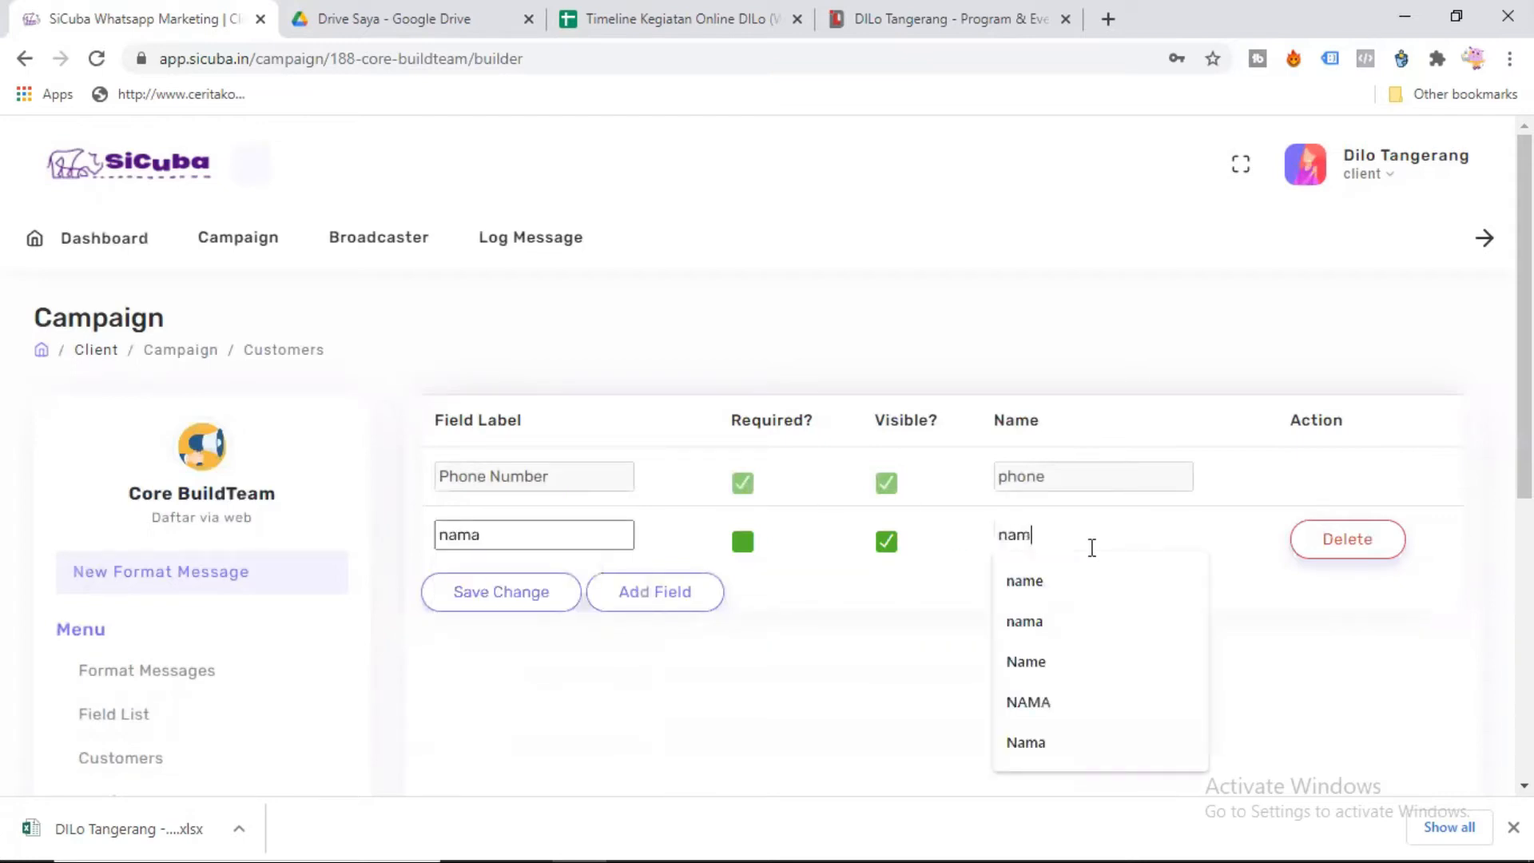
click(529, 605)
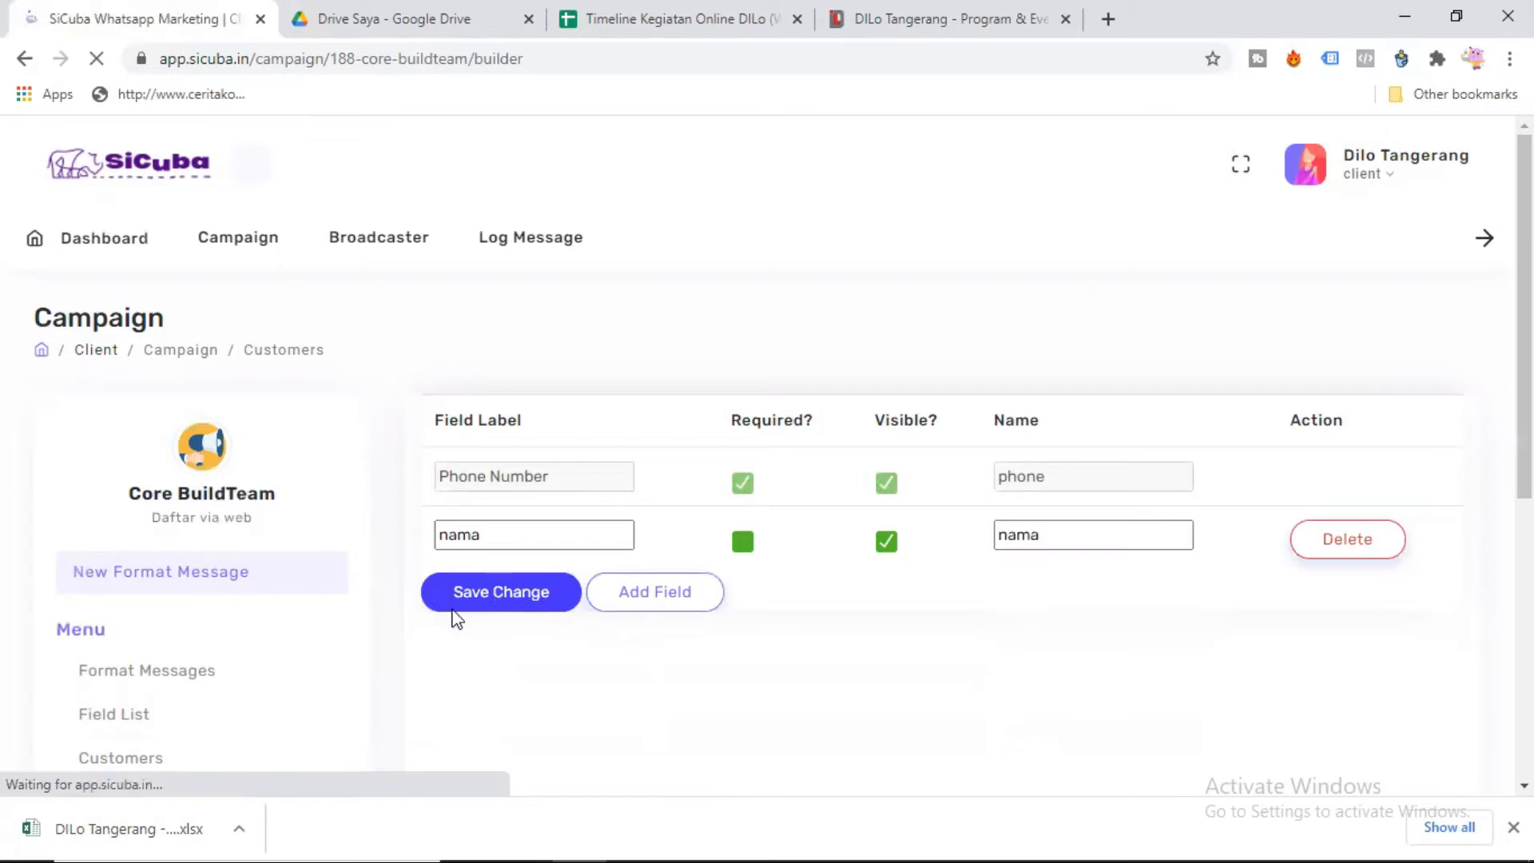
Go to the campaign's customers and download the Customer.Xlxs format file for uploading customers.
scroll(399, 564, down, 3)
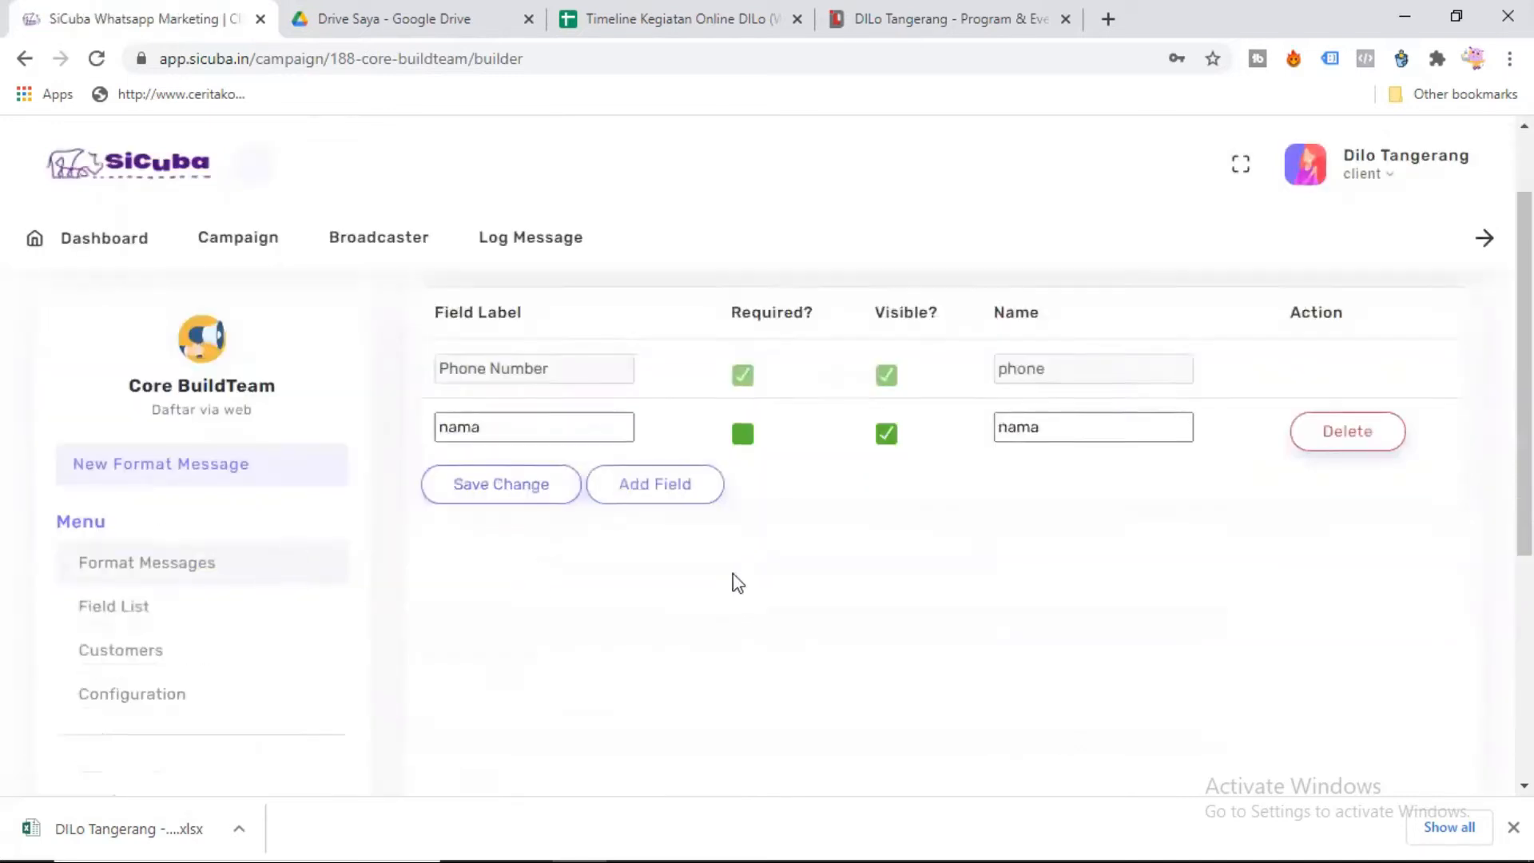
click(152, 547)
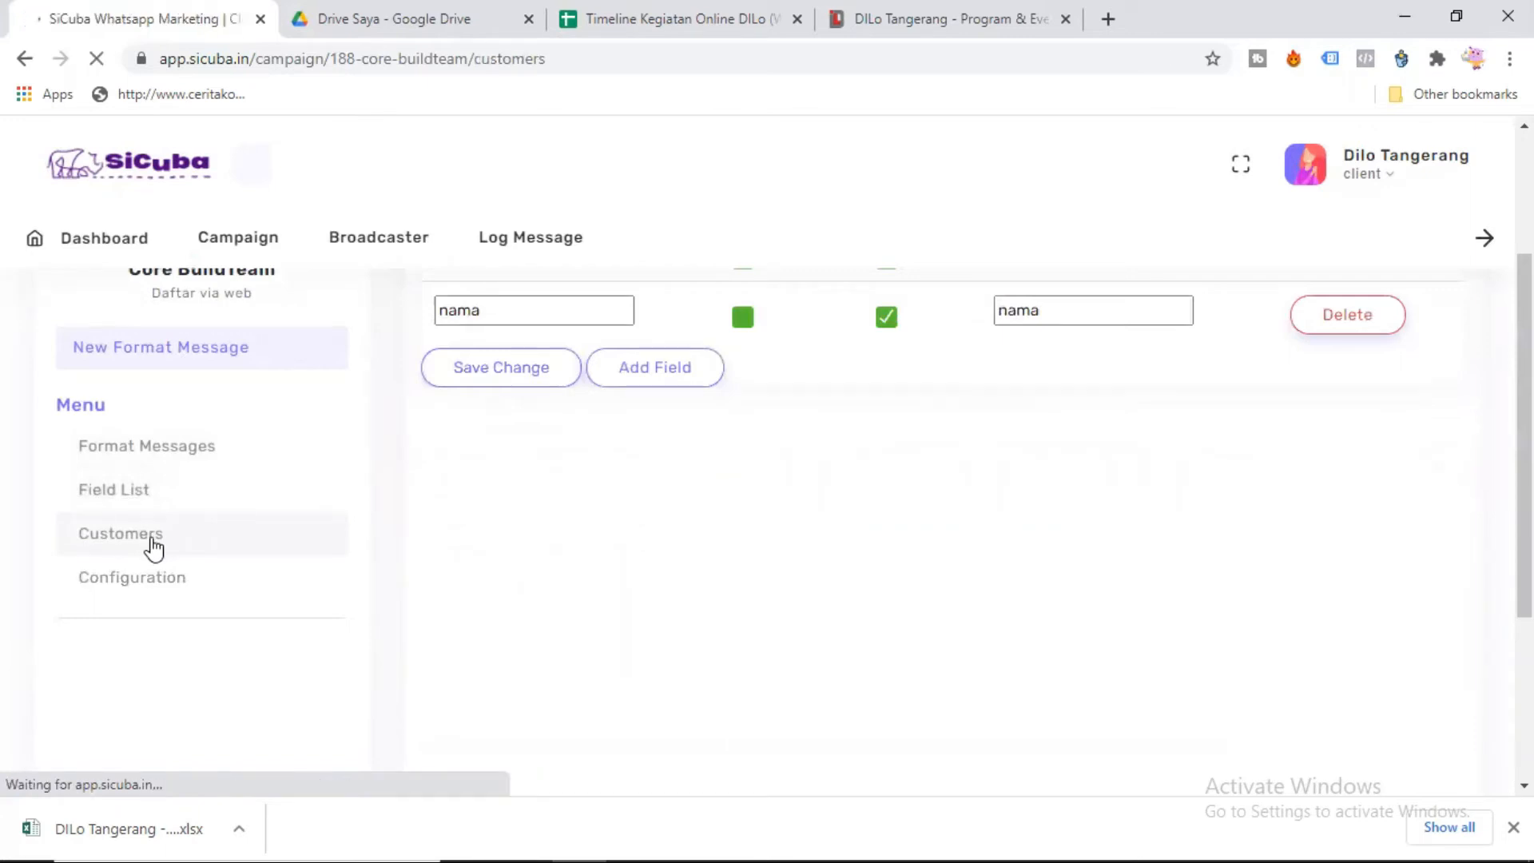
scroll(1326, 374, up, 1)
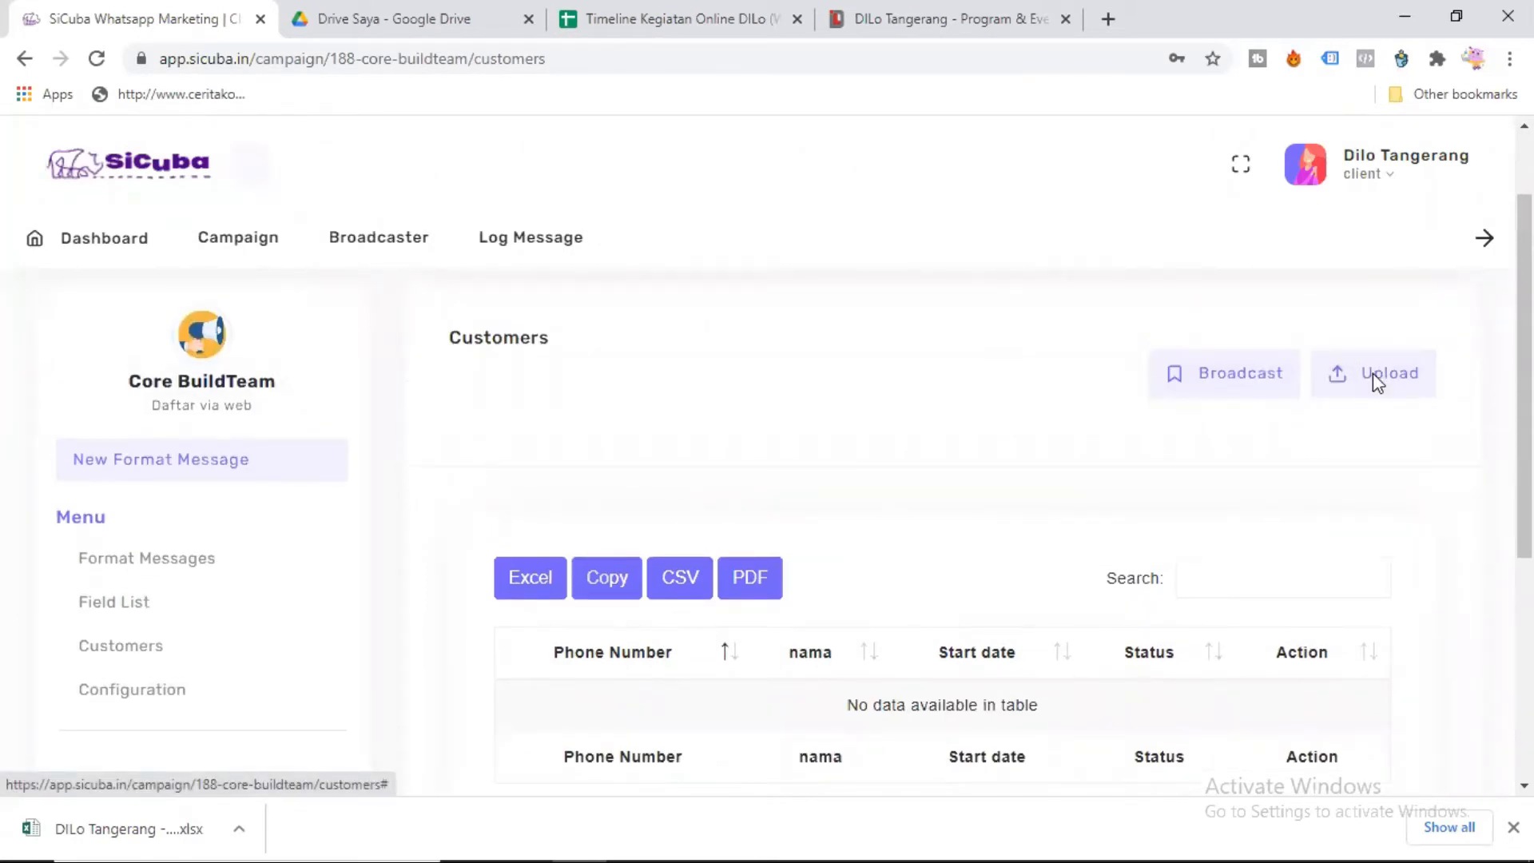
click(1375, 382)
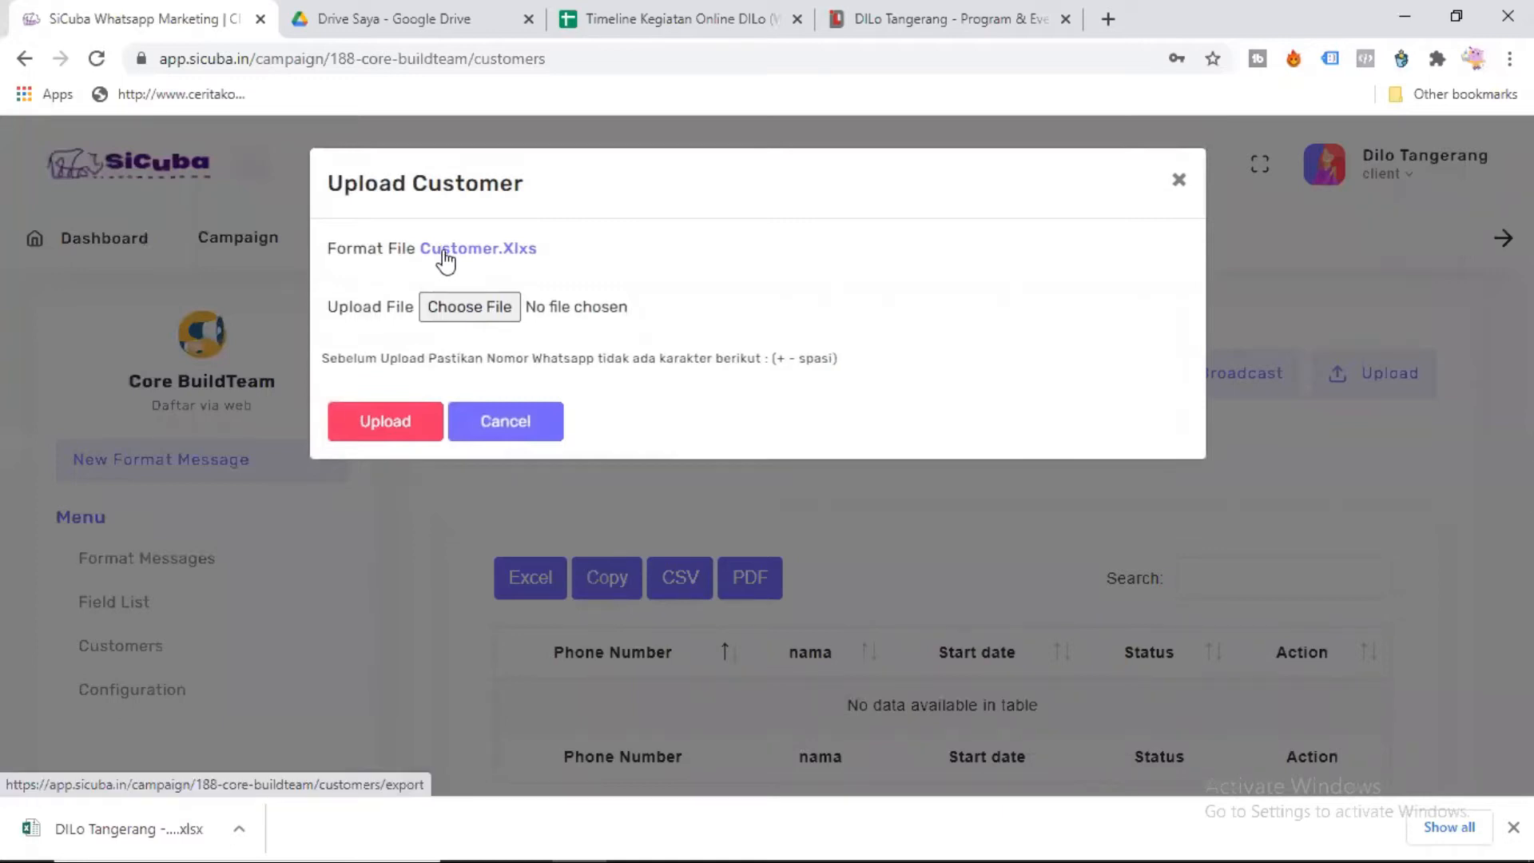
click(445, 254)
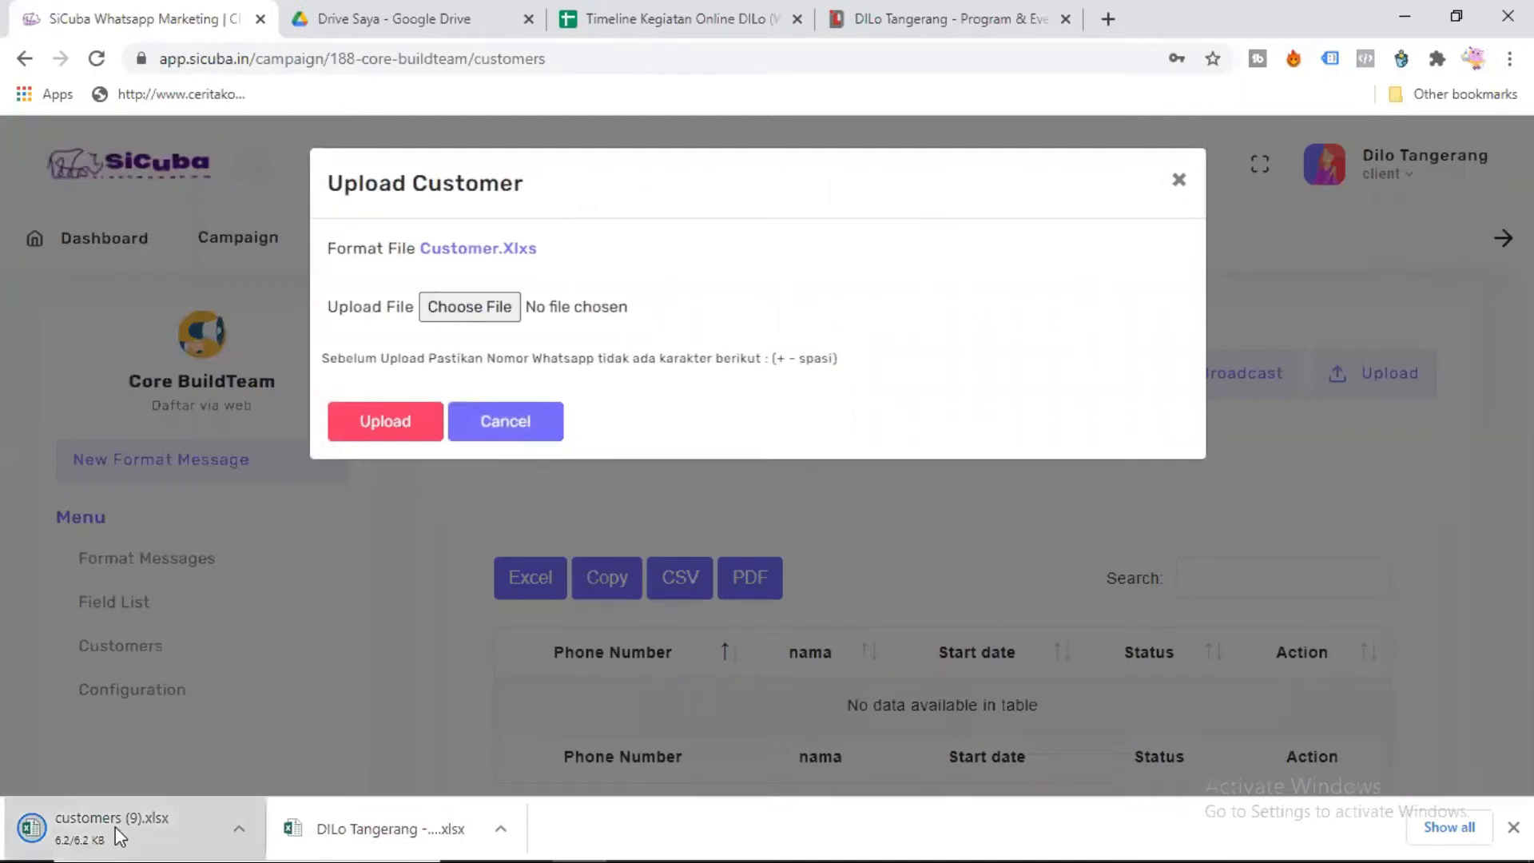
Open the downloaded customers (9).xlsx in Excel, enable editing, and widen columns A and B.
click(115, 828)
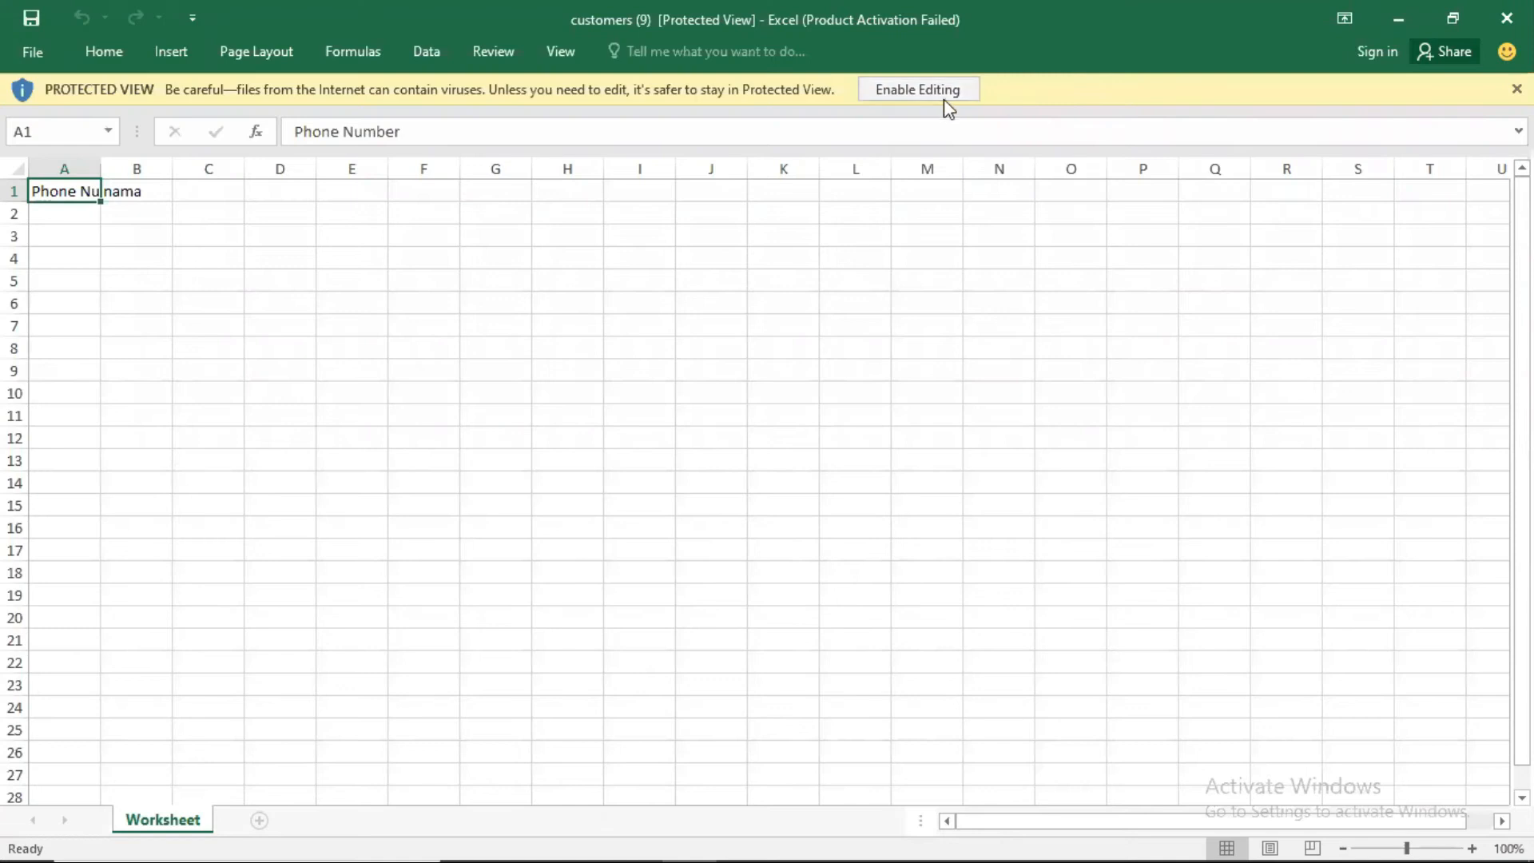
click(942, 90)
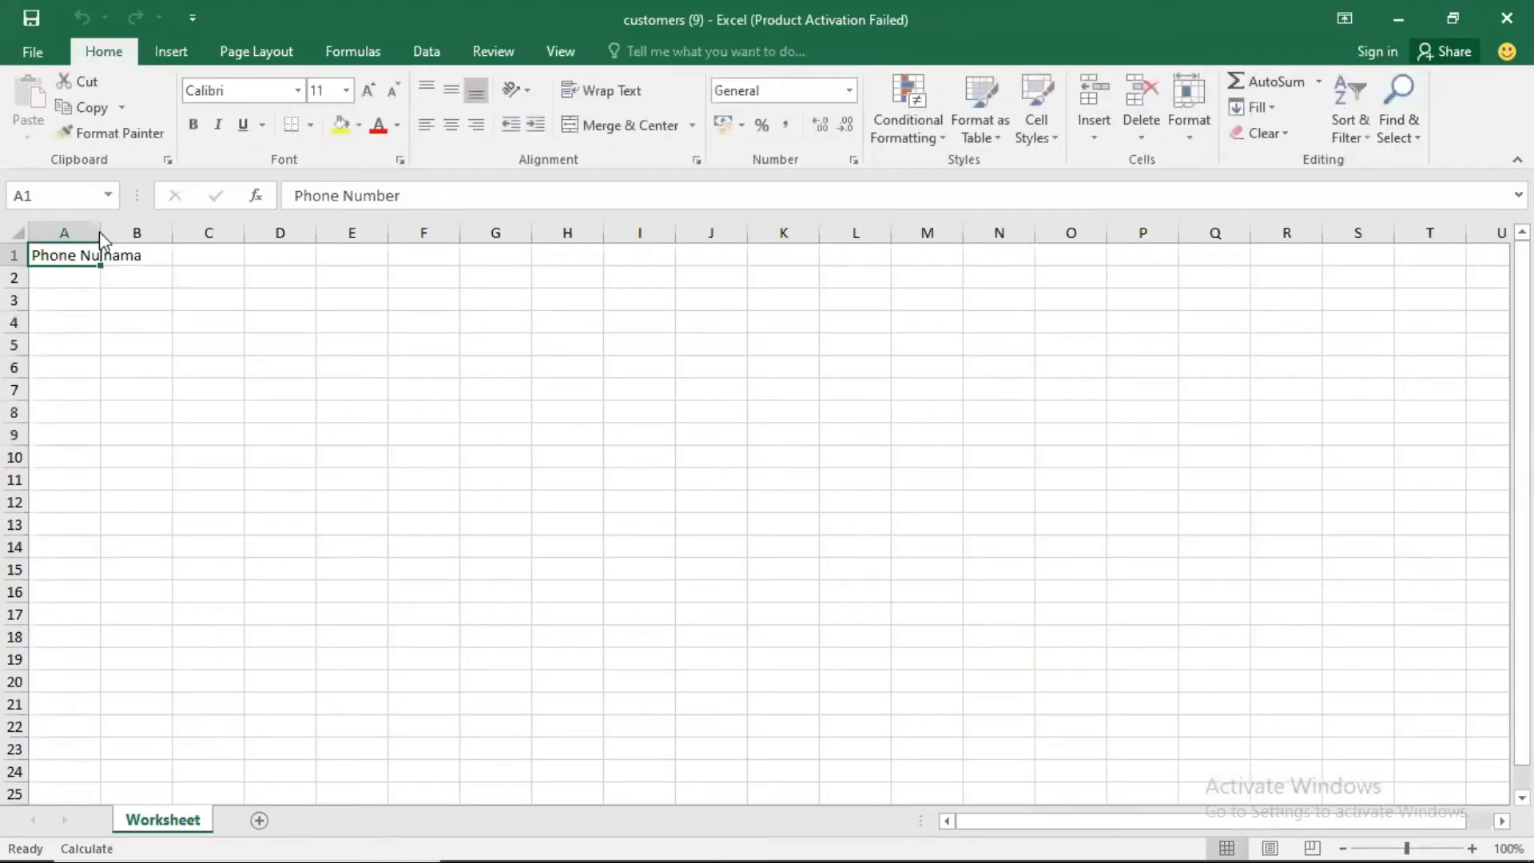
drag(95, 231, 310, 230)
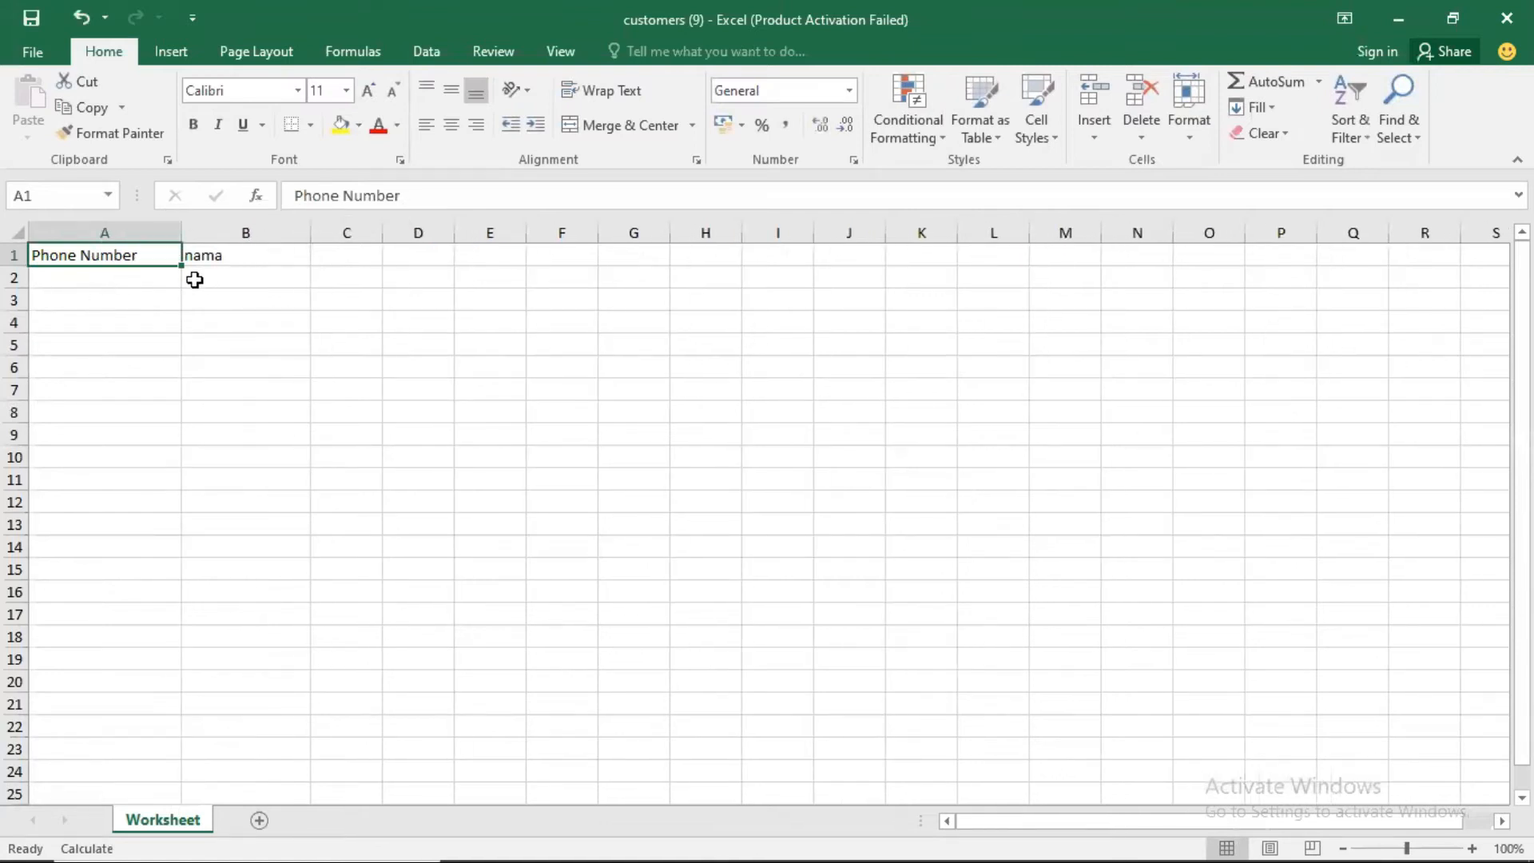
click(132, 282)
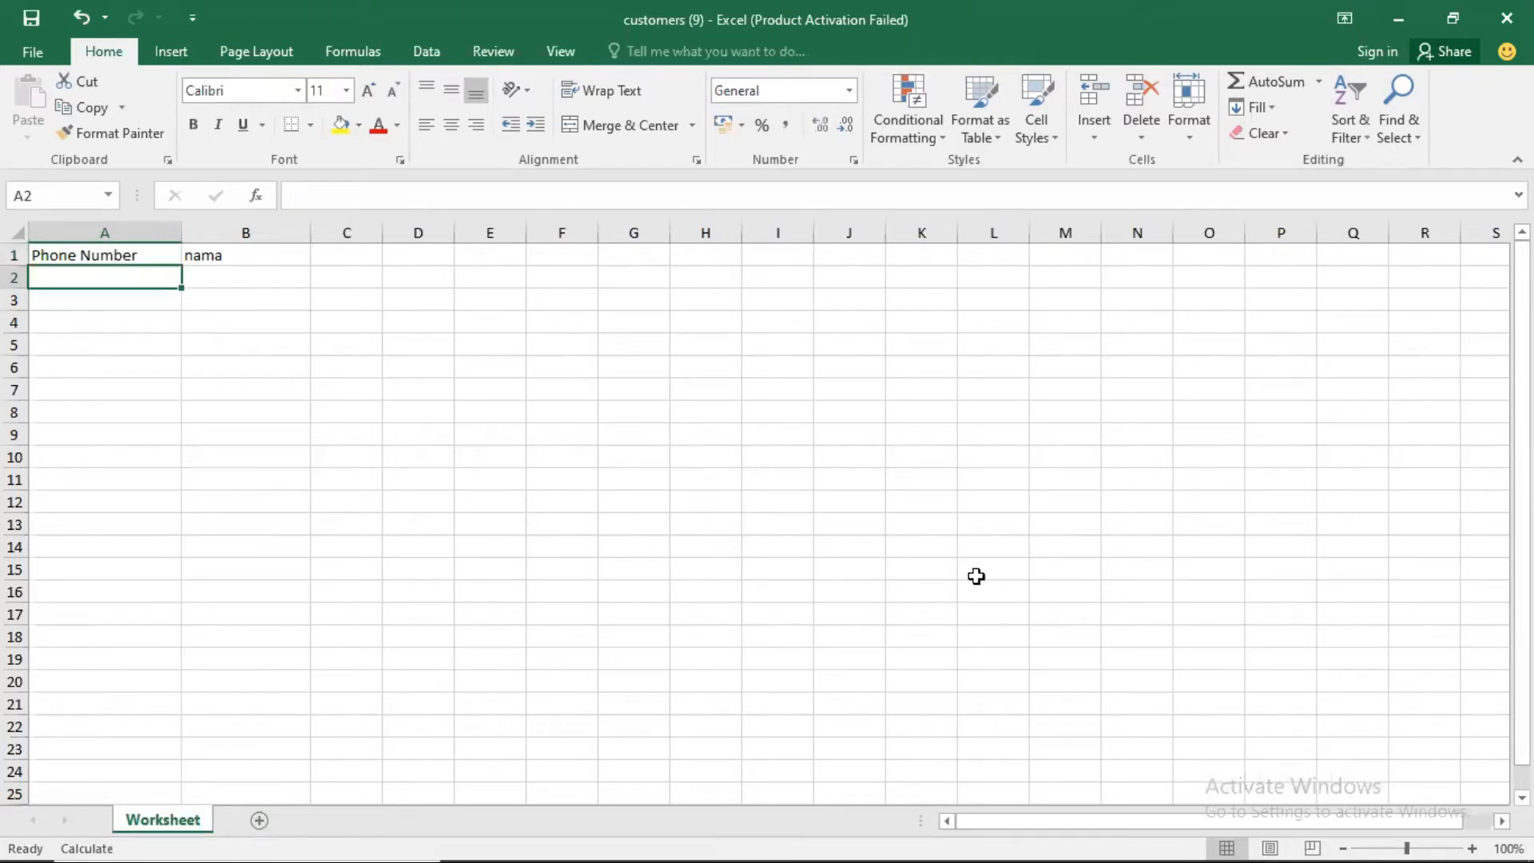
click(120, 390)
drag(120, 281, 87, 574)
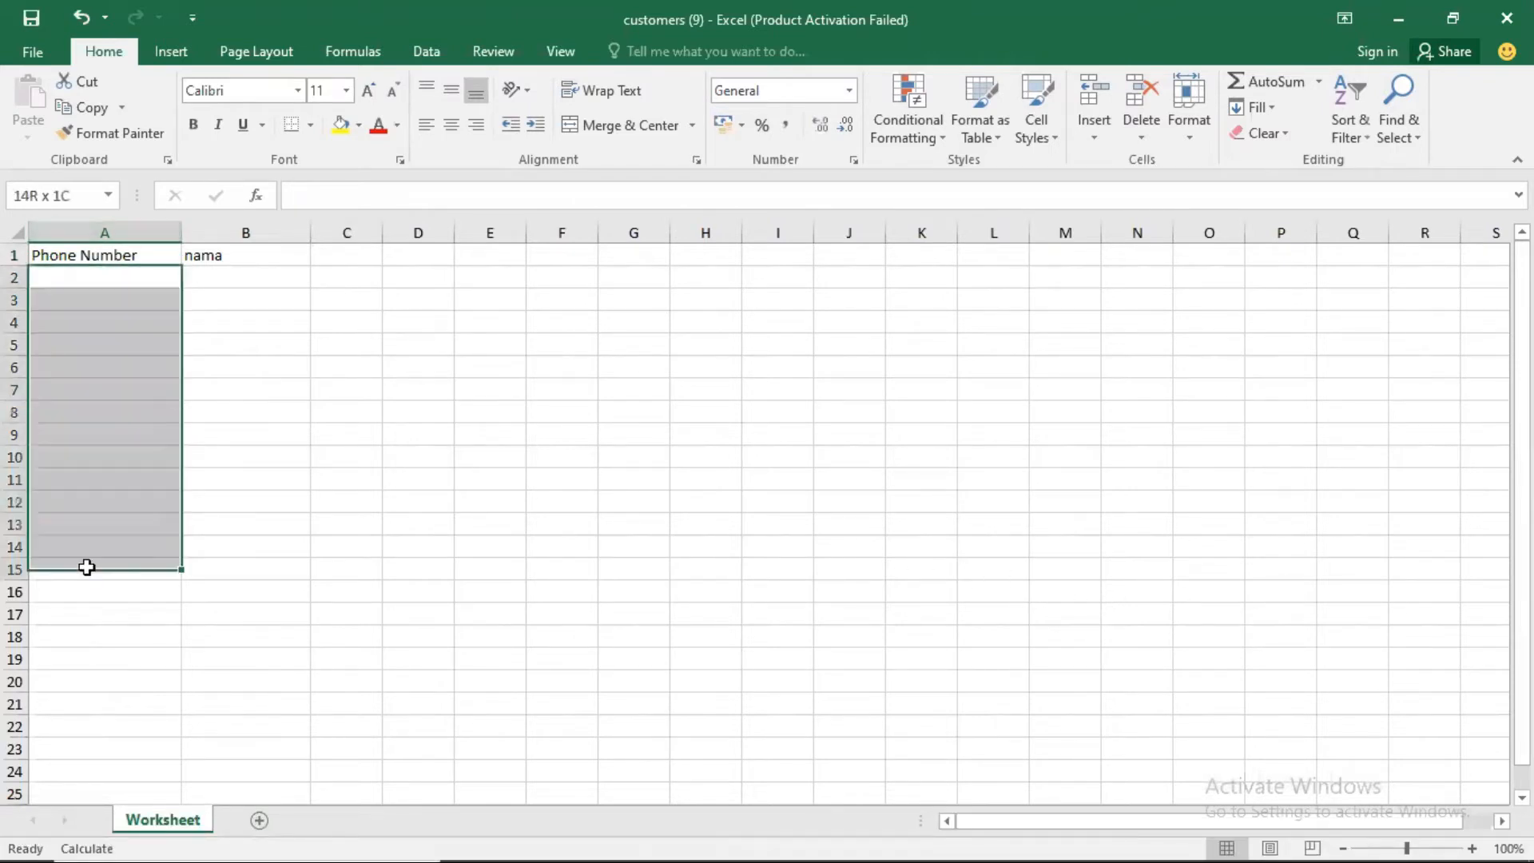
drag(243, 274, 230, 556)
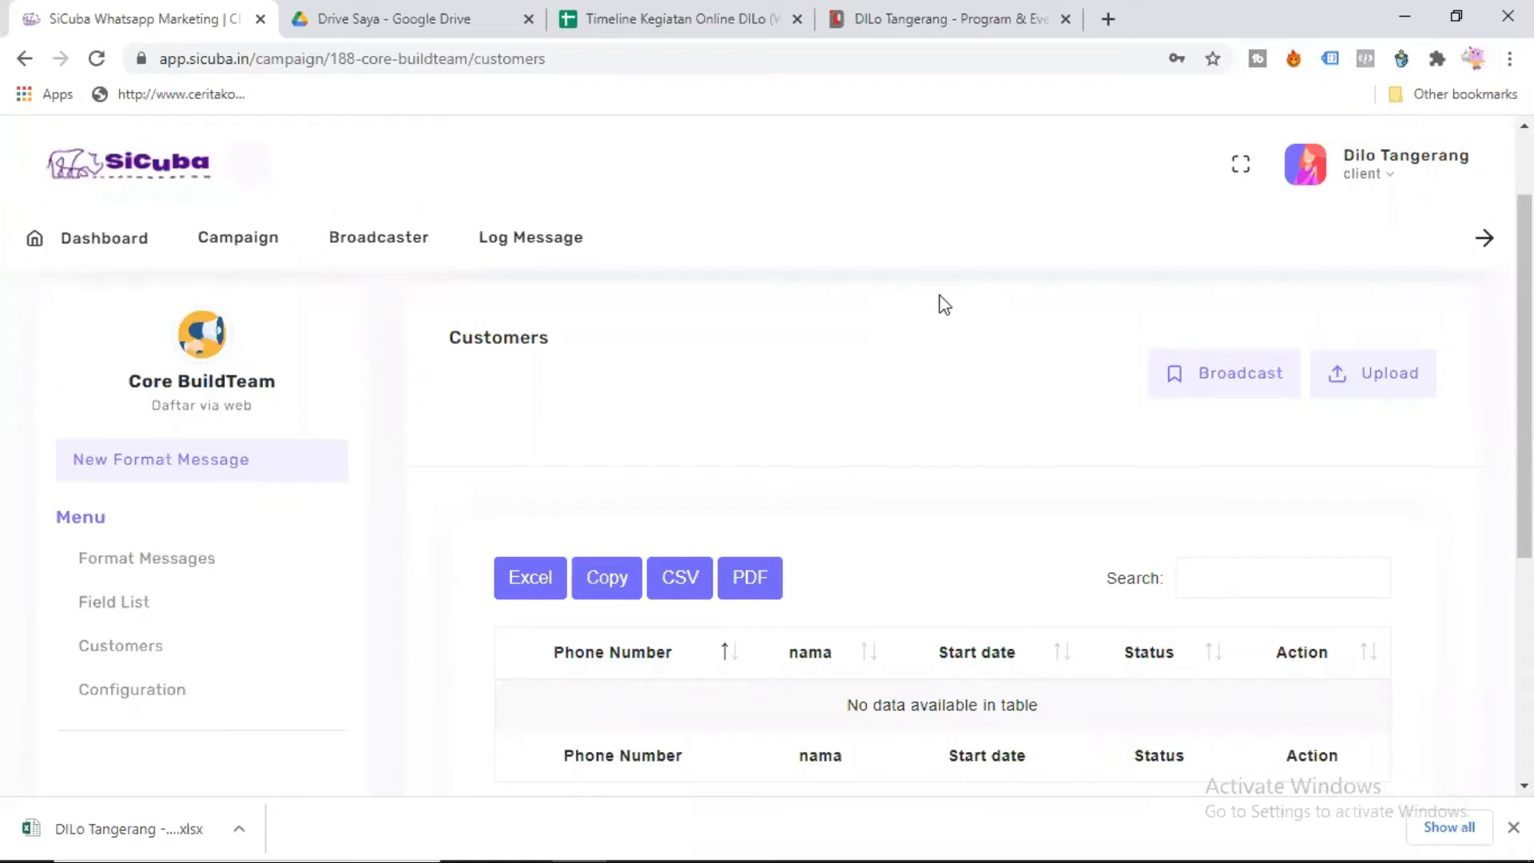
Choose customers (9).xlsx from Downloads as the customer file to upload to the Core BuildTeam campaign in SiCuba.
click(1391, 383)
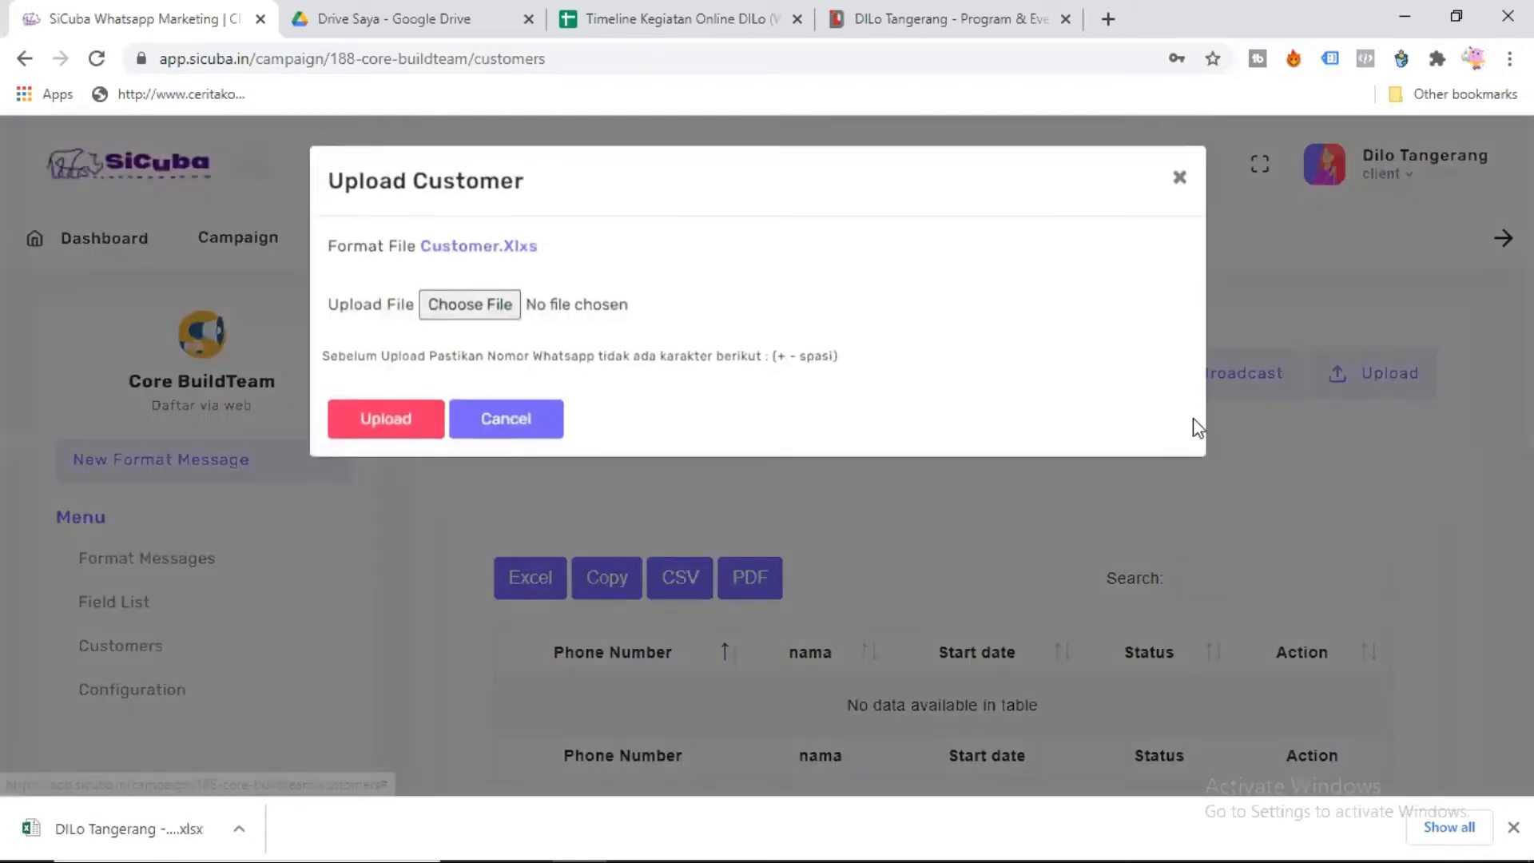
click(491, 320)
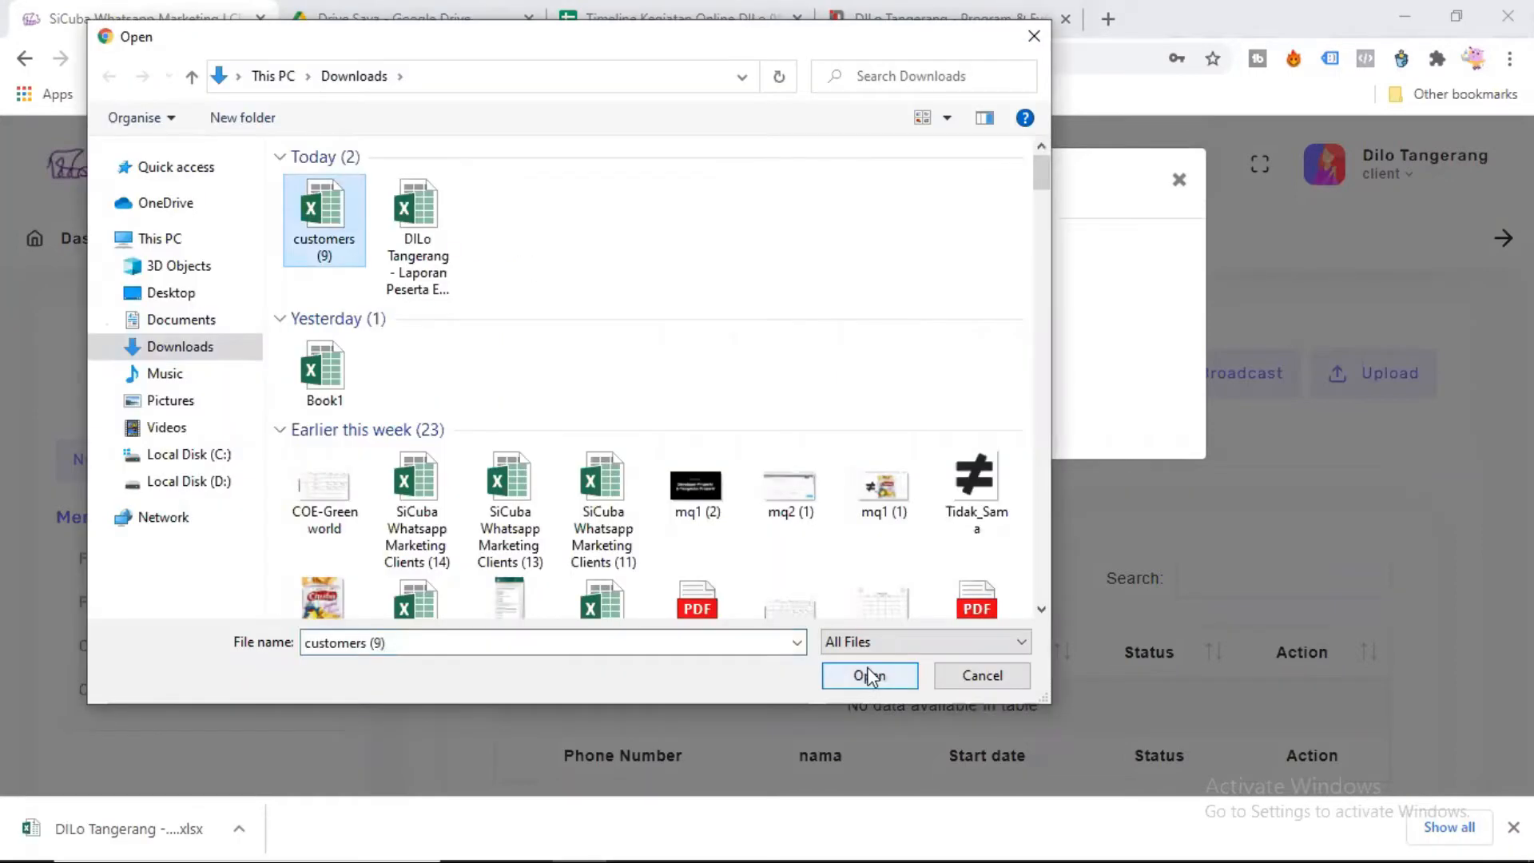
click(868, 677)
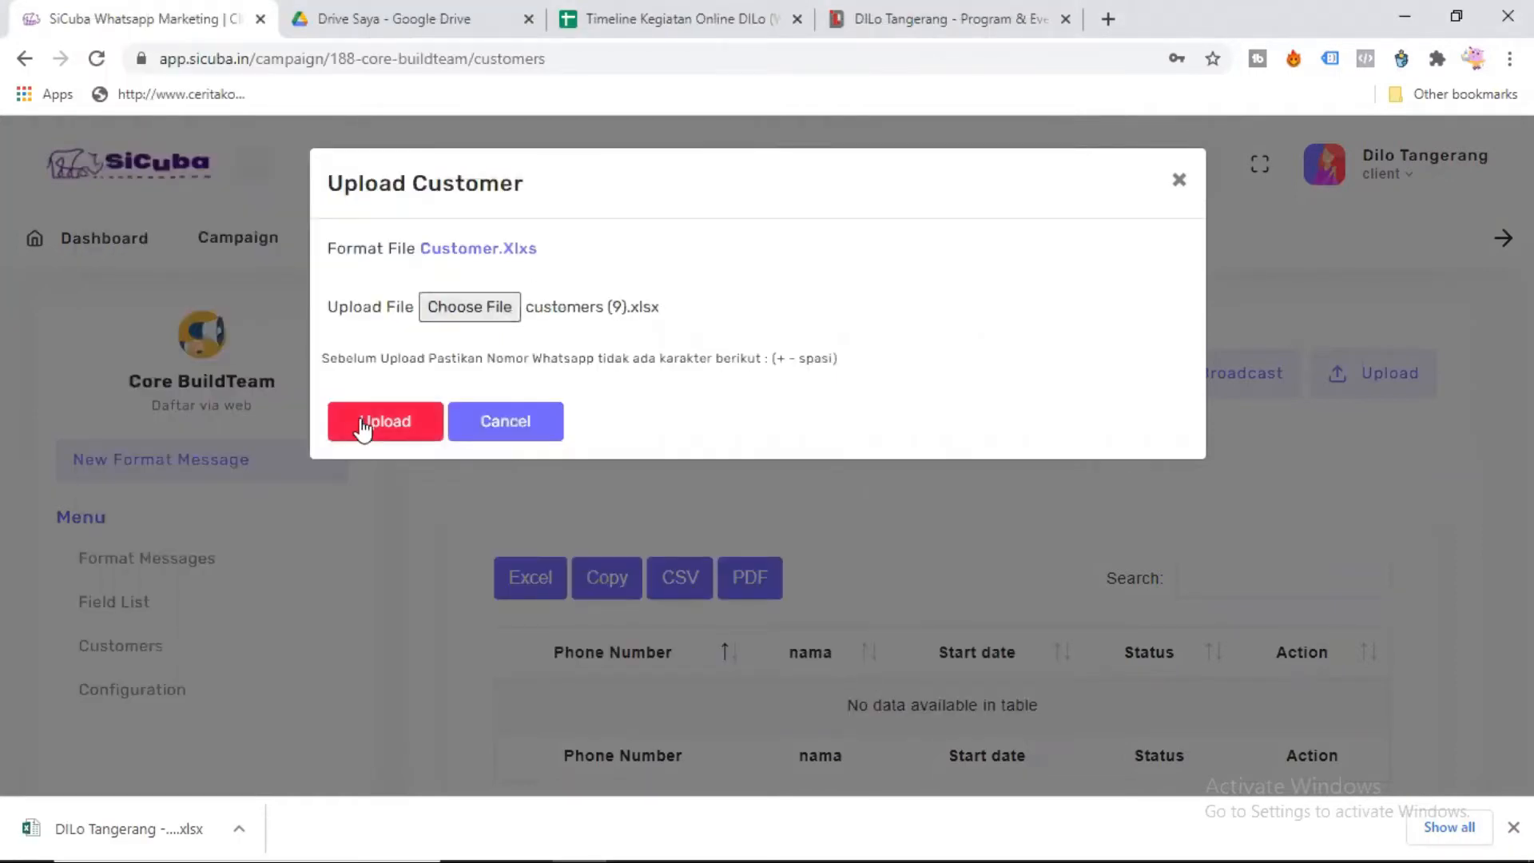
Upload the chosen customer file to the campaign and start creating a broadcast for its customers.
click(362, 423)
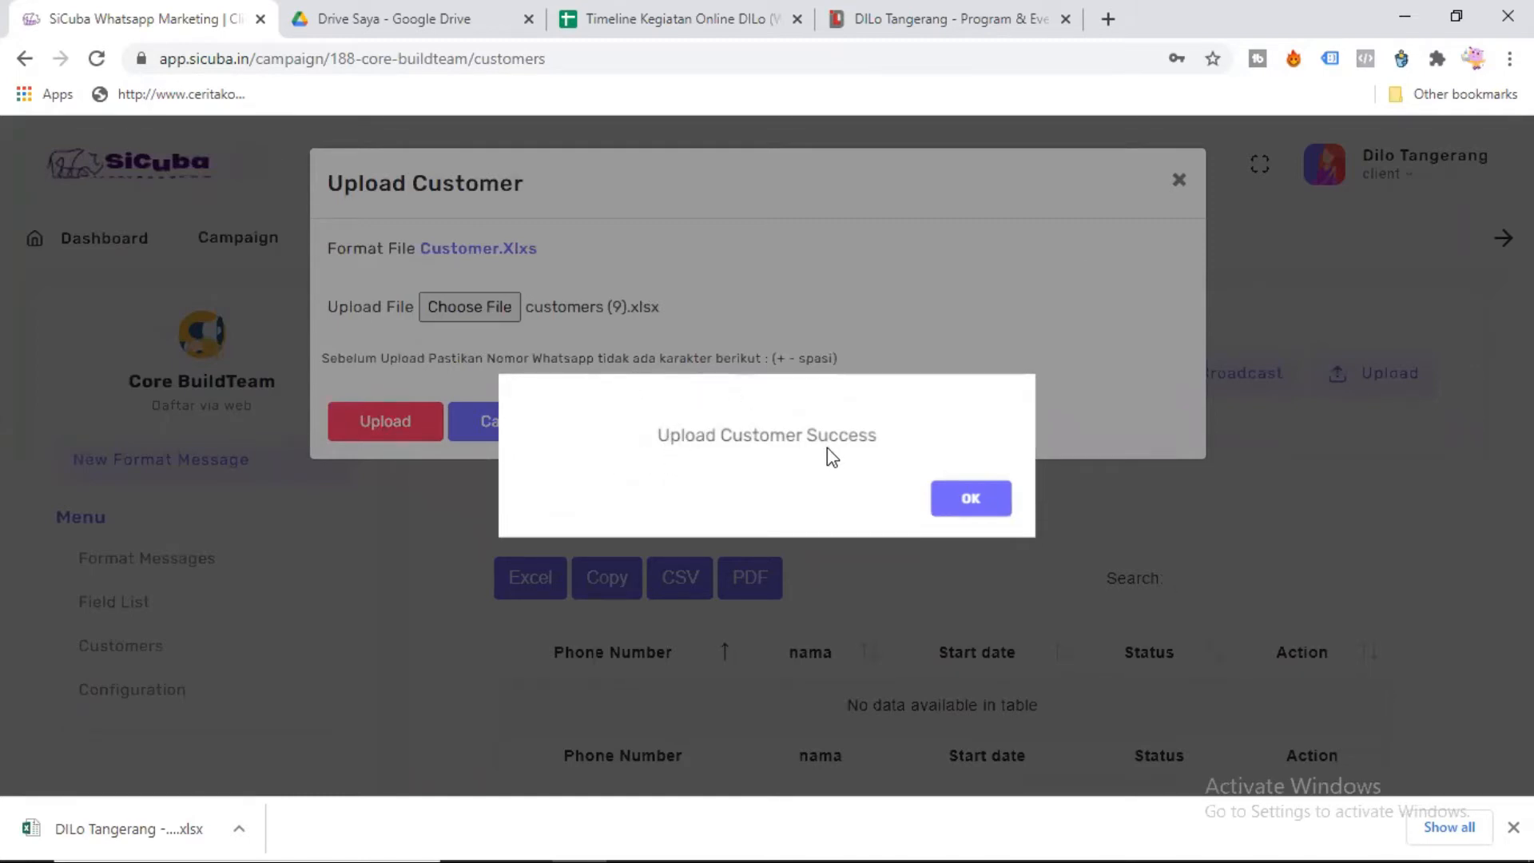
click(971, 499)
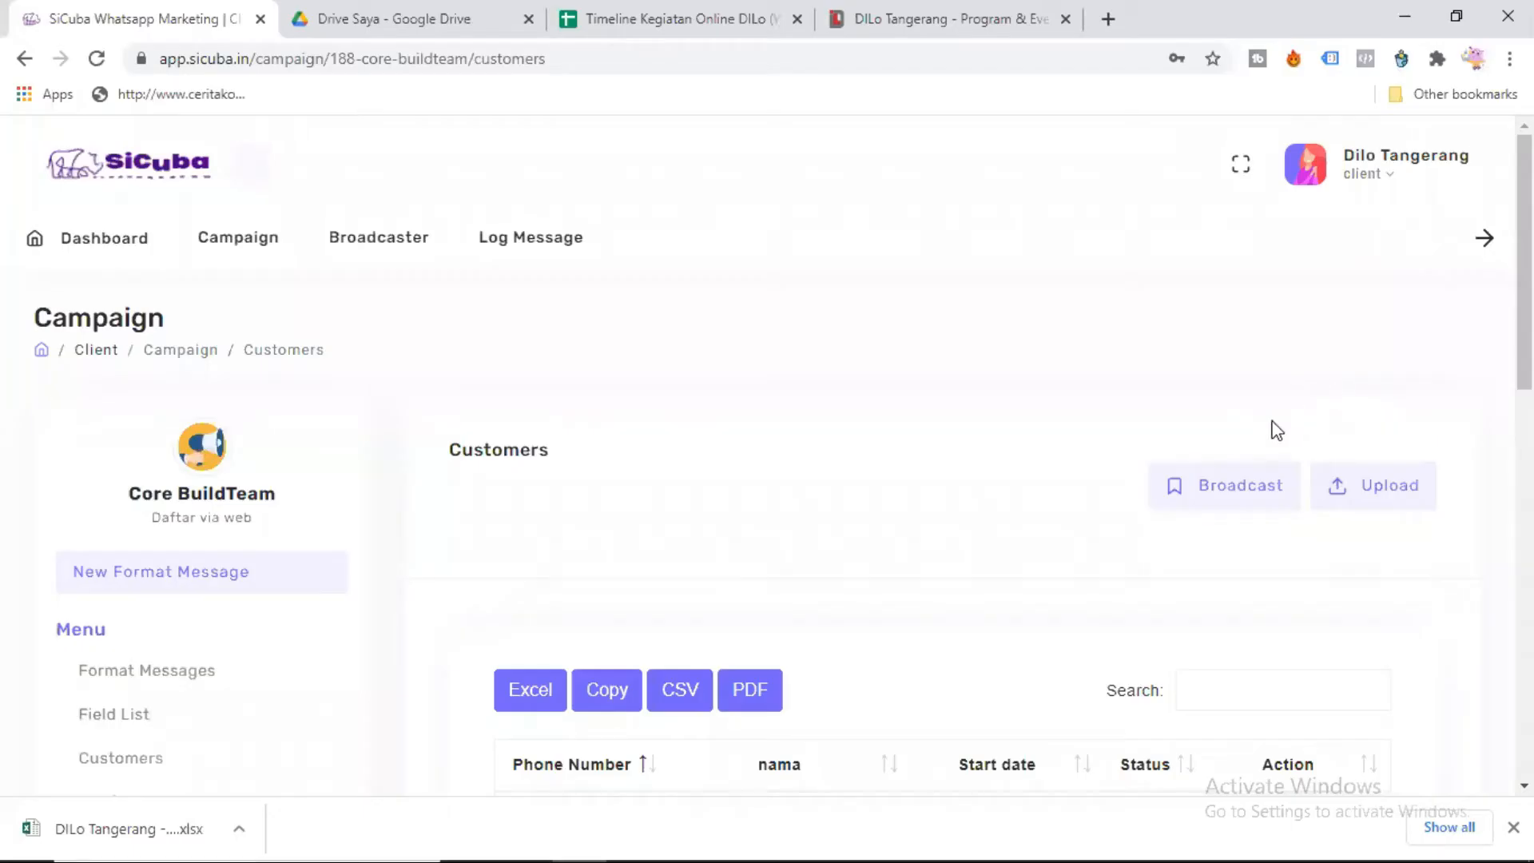
click(1223, 492)
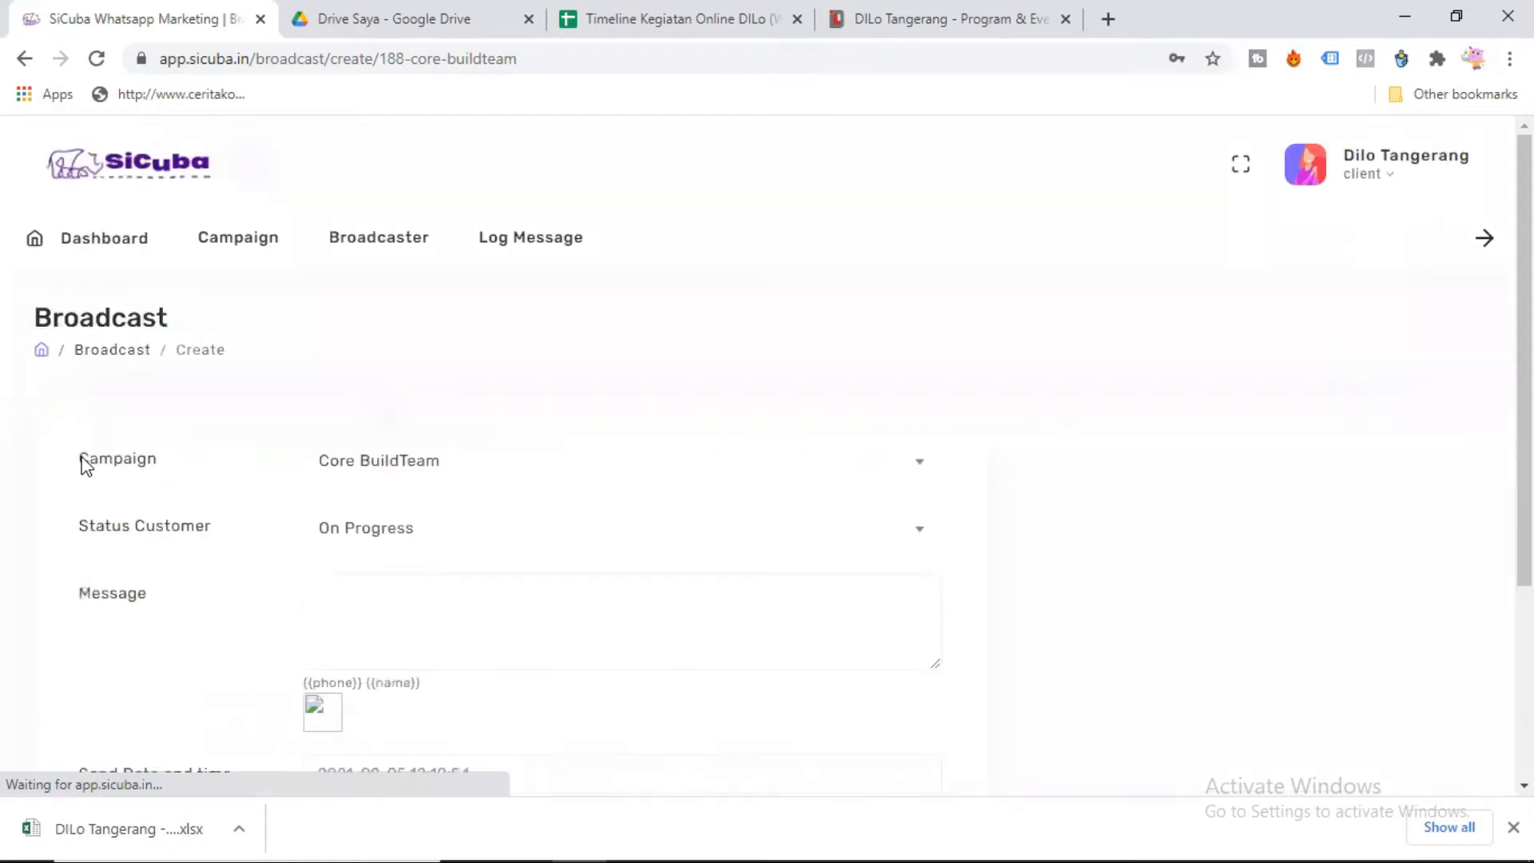
Set the broadcast's customer status to Finish and begin the message with "Halo {{nama}}", copying the placeholder from the hint below the message.
click(394, 537)
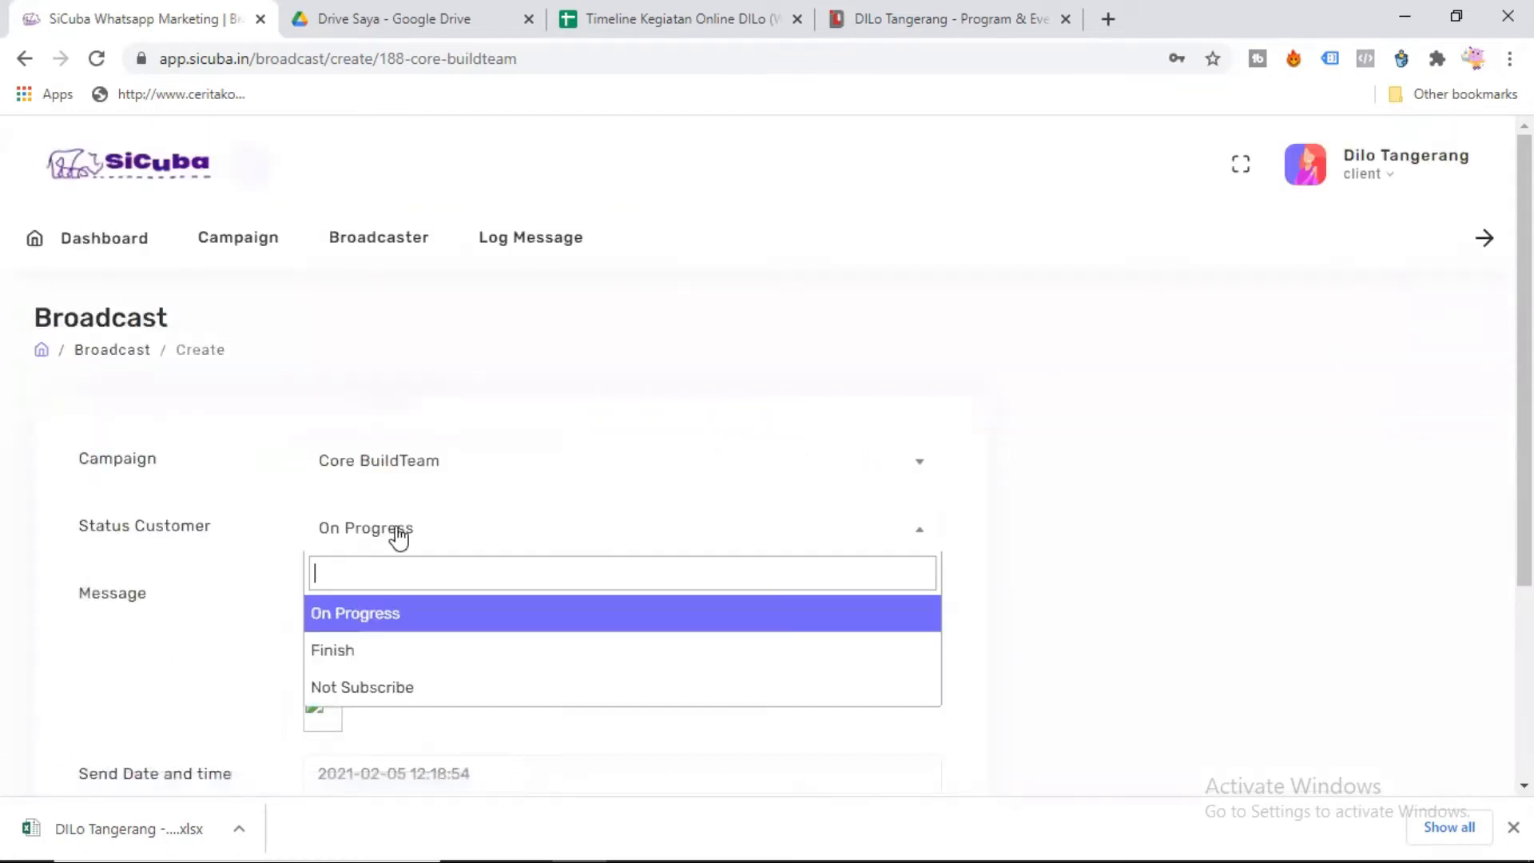
click(386, 649)
click(387, 617)
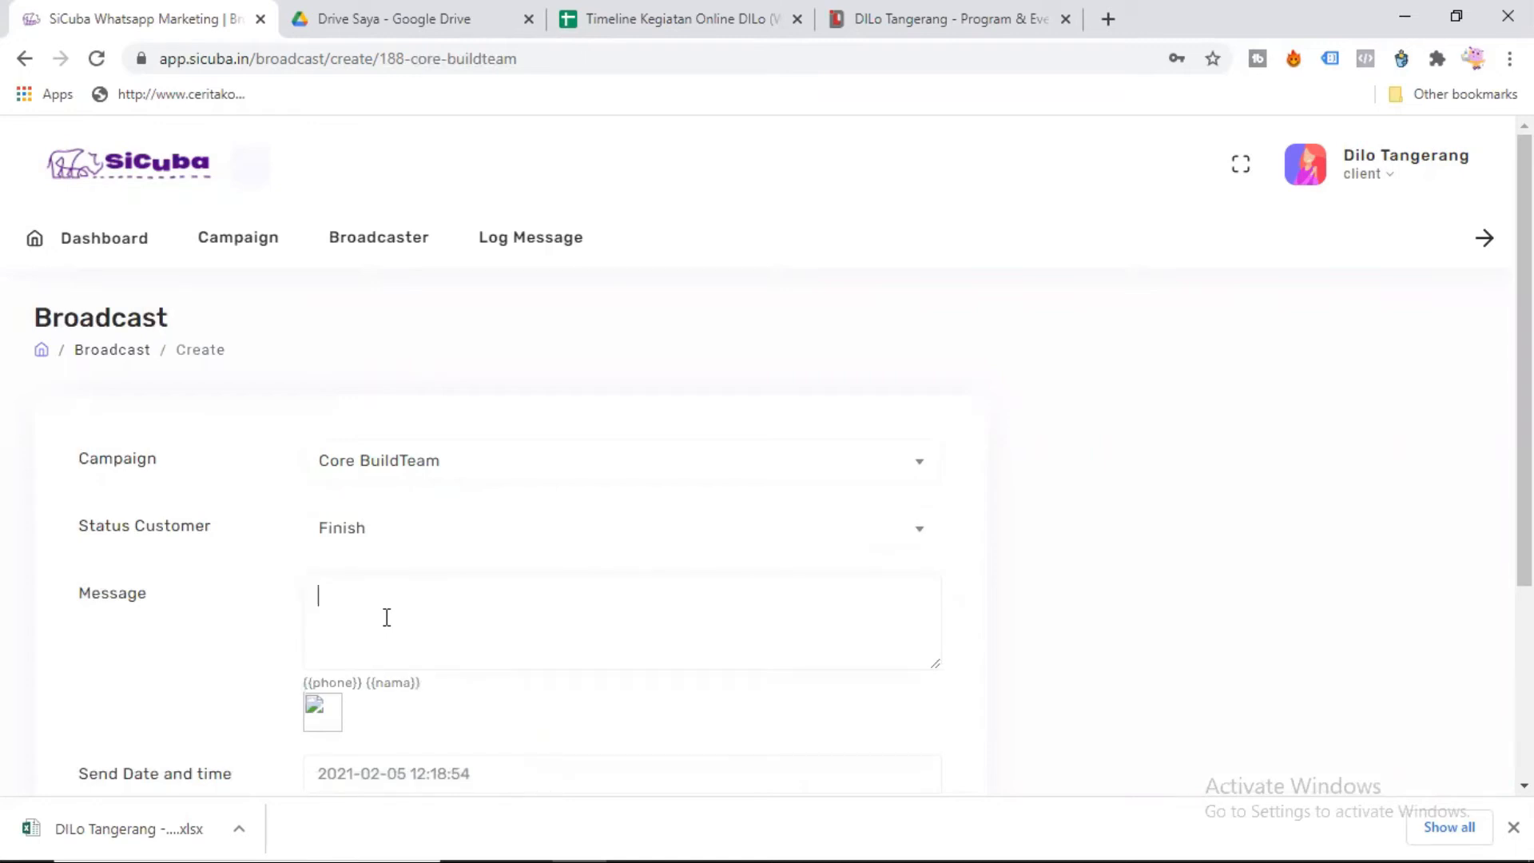
text(Halo {{nama}})
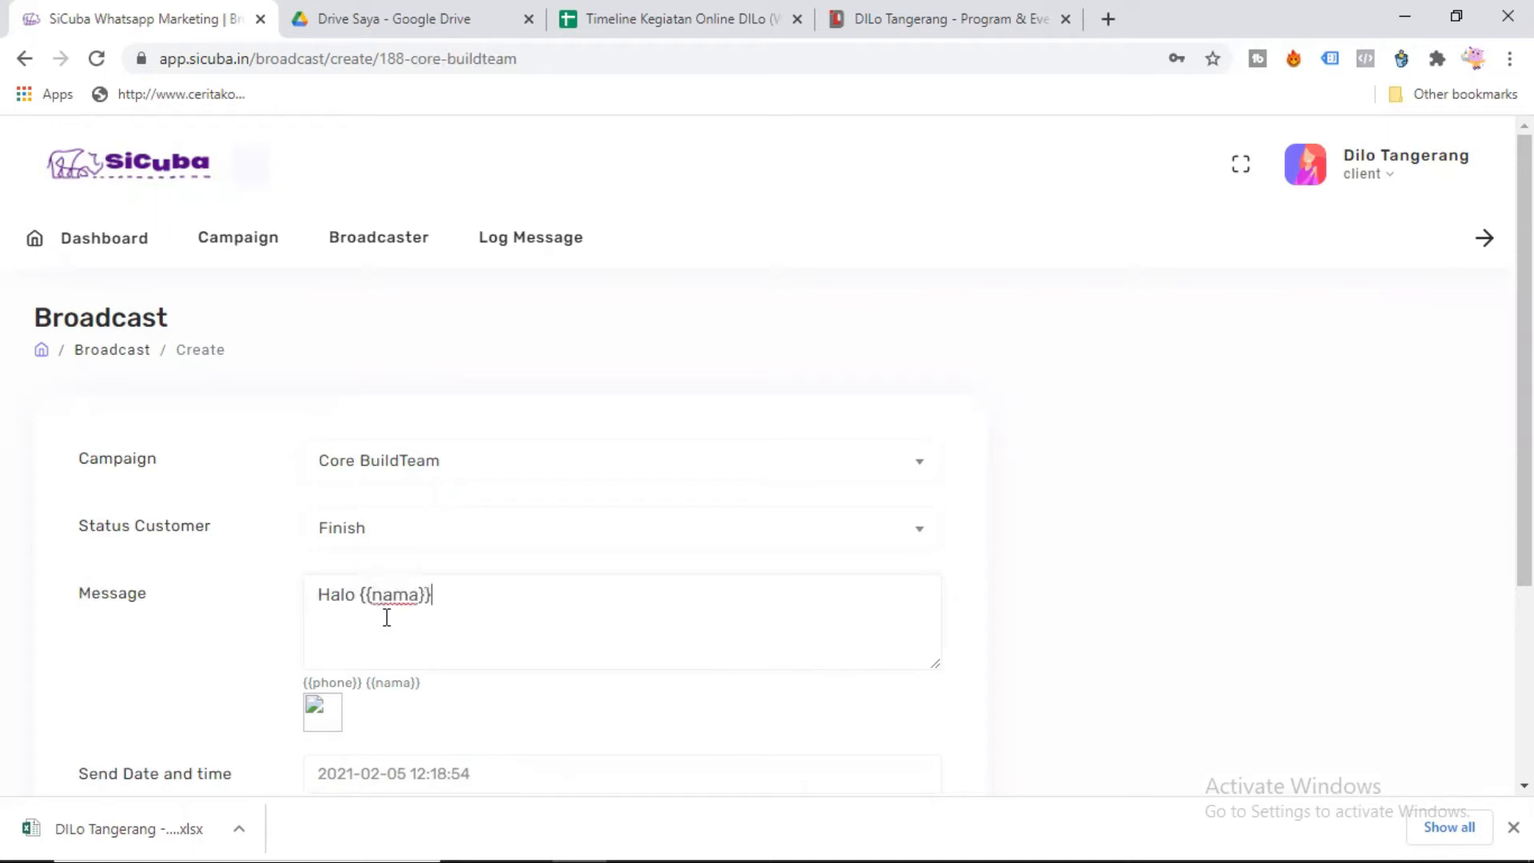
drag(369, 683, 426, 690)
key(ctrl+c)
drag(362, 598, 457, 586)
key(ctrl+v)
Add the introduction "Perkenalkan dengan mimin DILo Tangerang disini" as a separate paragraph of the message.
key(Return)
text(Perkenalk)
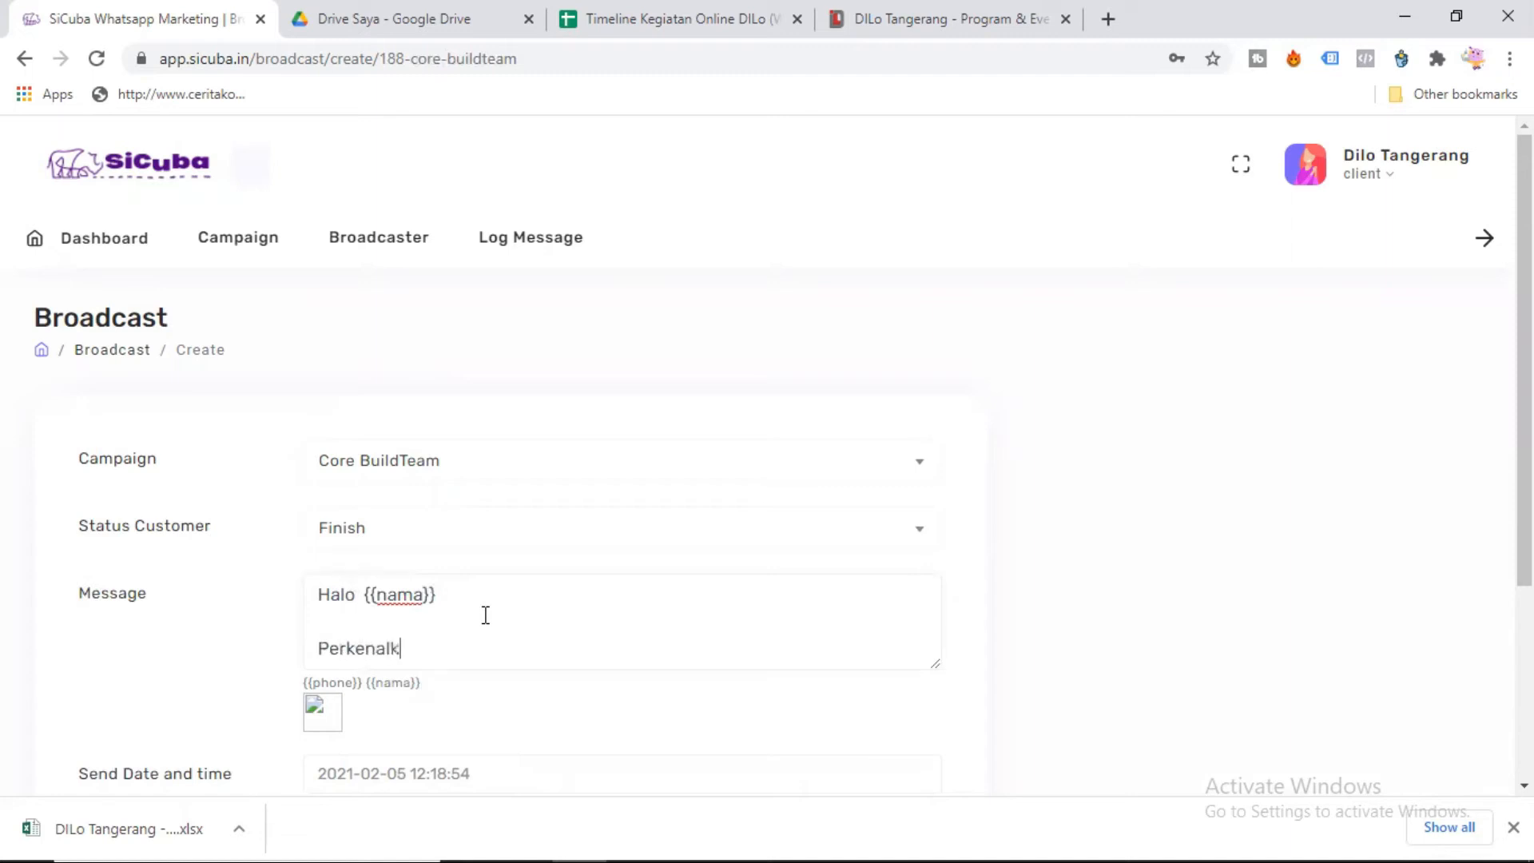
text(an s)
text(aya)
key(BackSpace)
key(BackSpace)
key(BackSpace)
key(BackSpace)
text(dengan mimin )
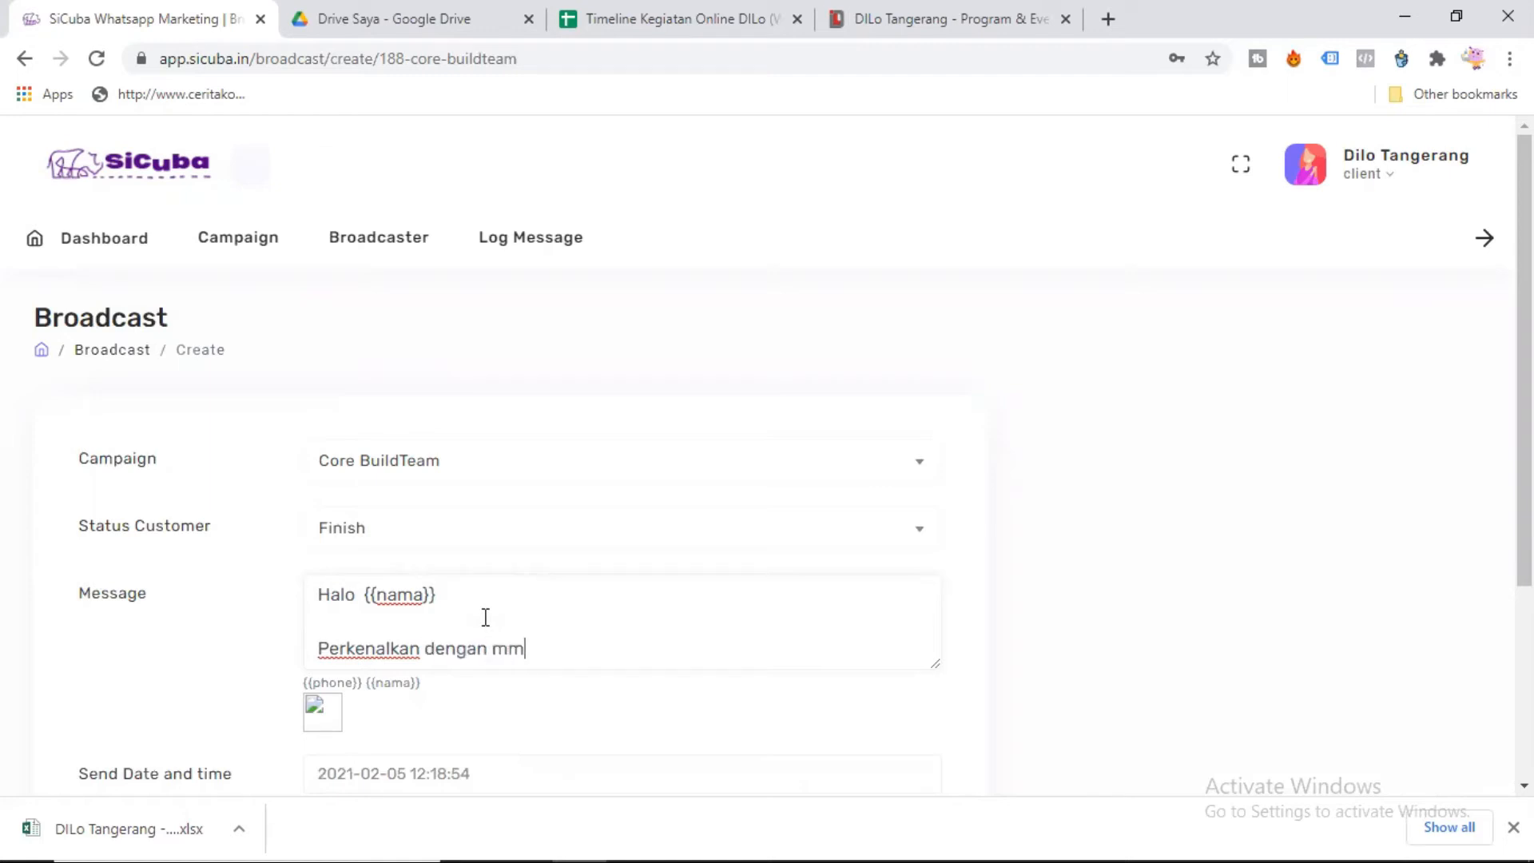
text(DILo Tangerang disini)
key(Return)
key(Return)
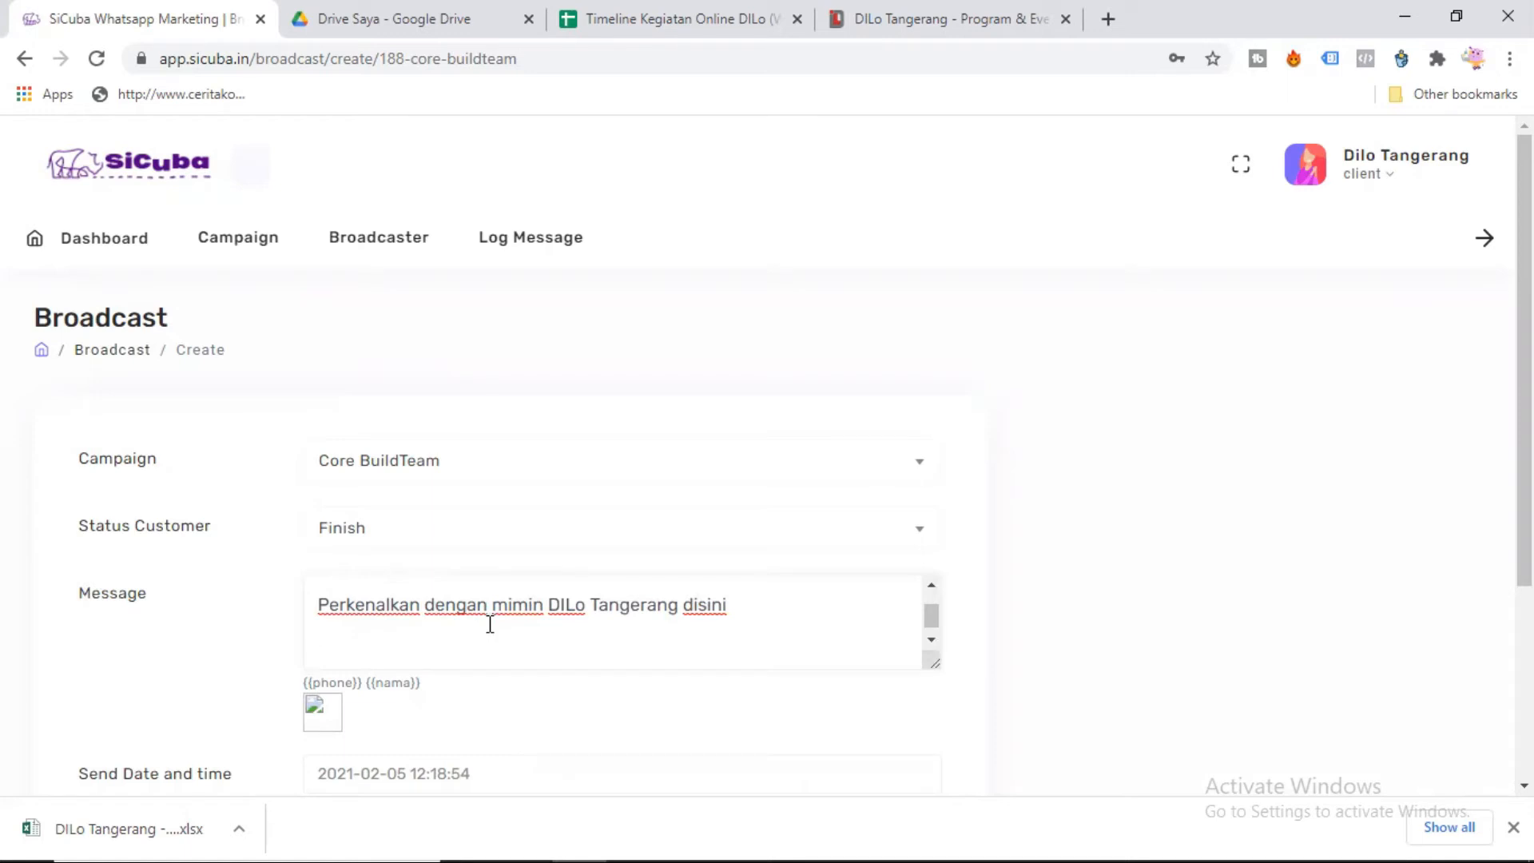
Begin the message's next paragraph with "Anda menerima pesan ini karena mendaftar agenda *".
text(D)
key(BackSpace)
text(Anda menerima)
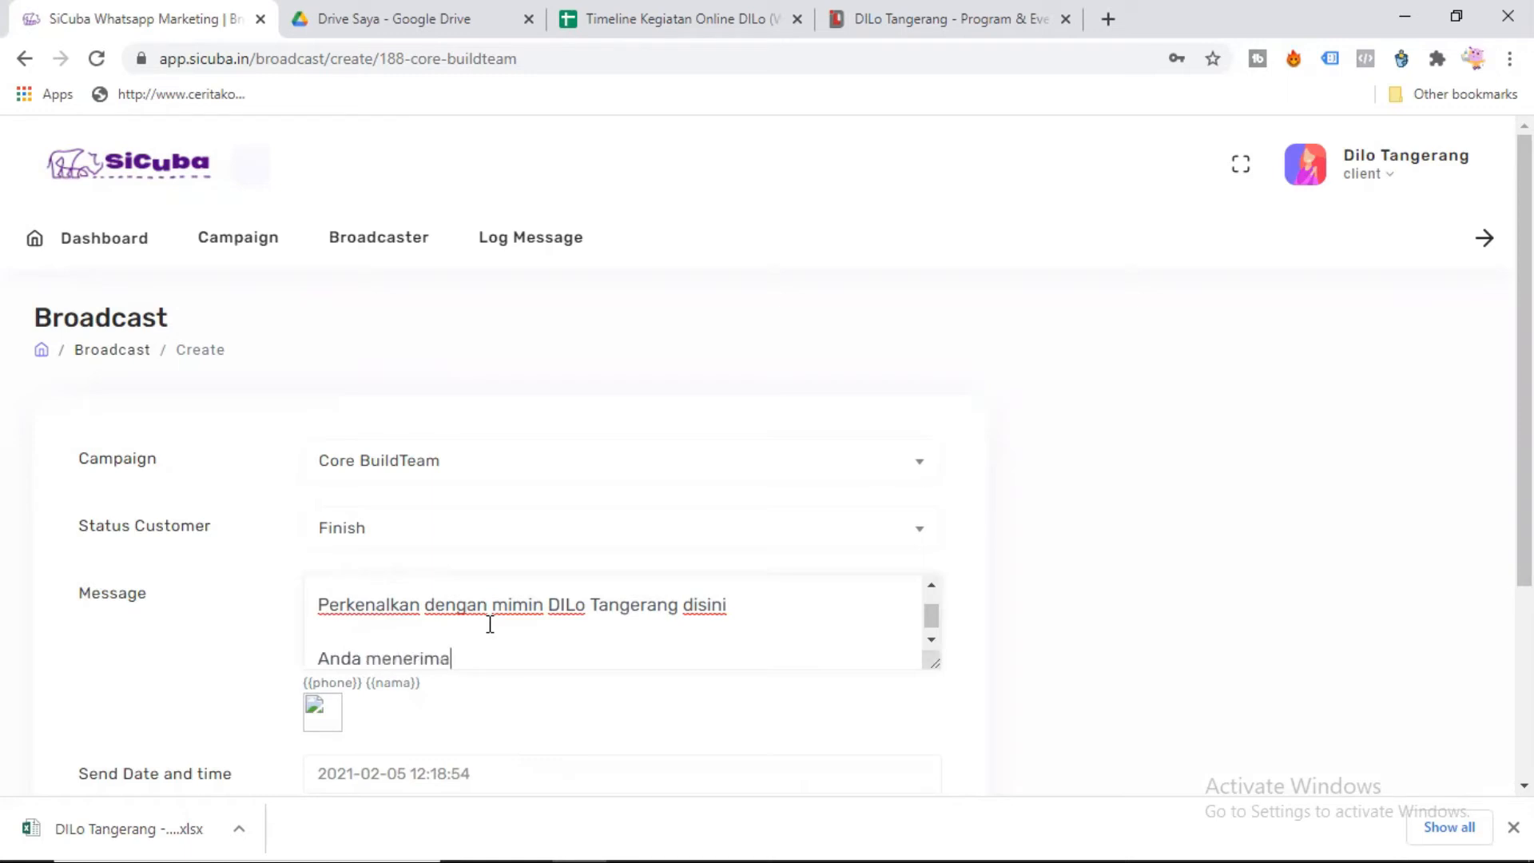
text( pesan ini karena mendaftar )
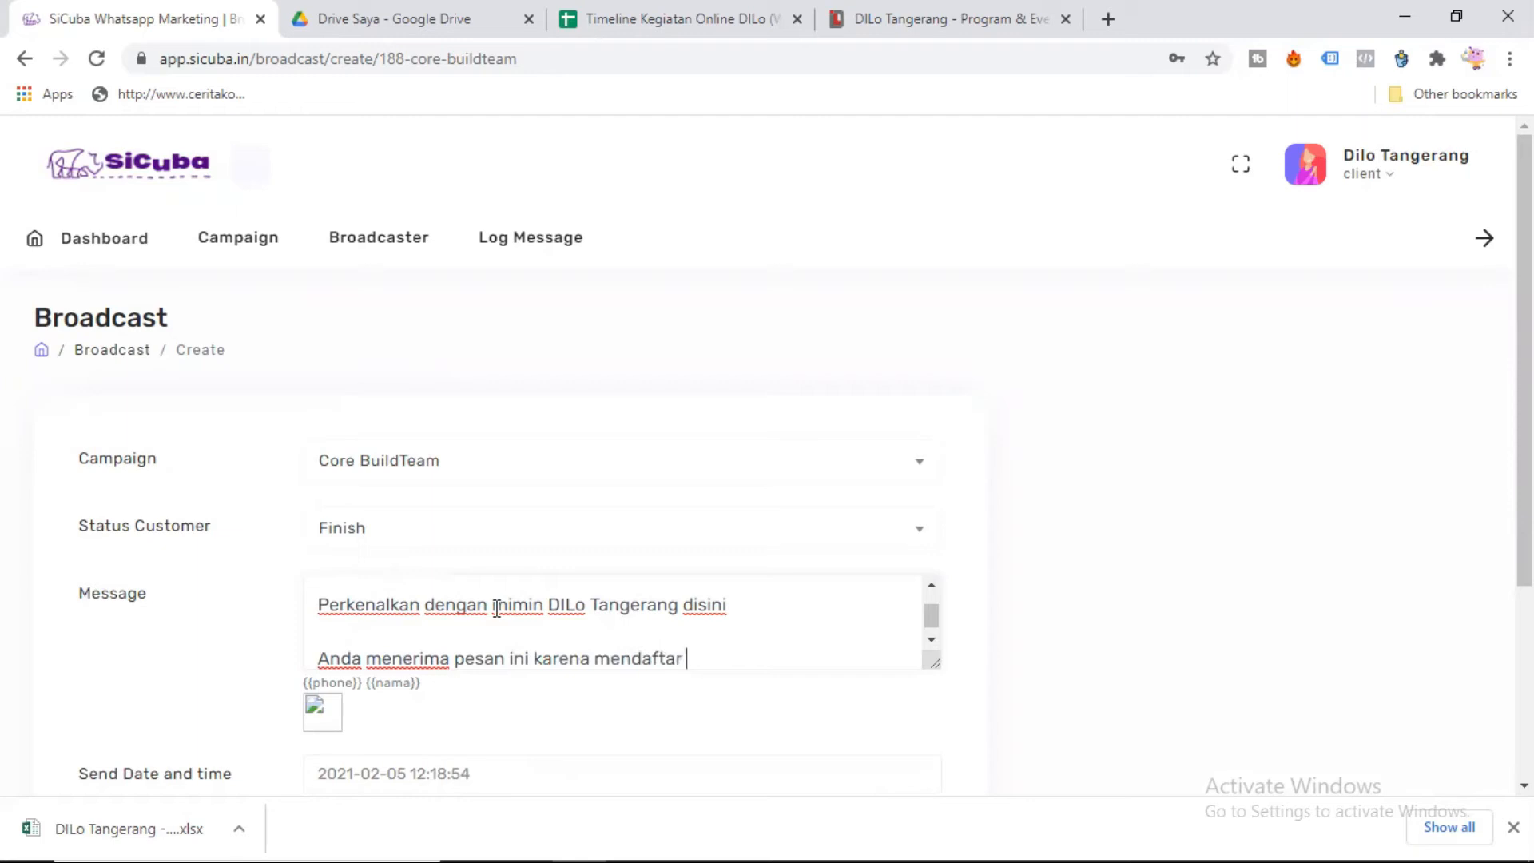
text(agenda )
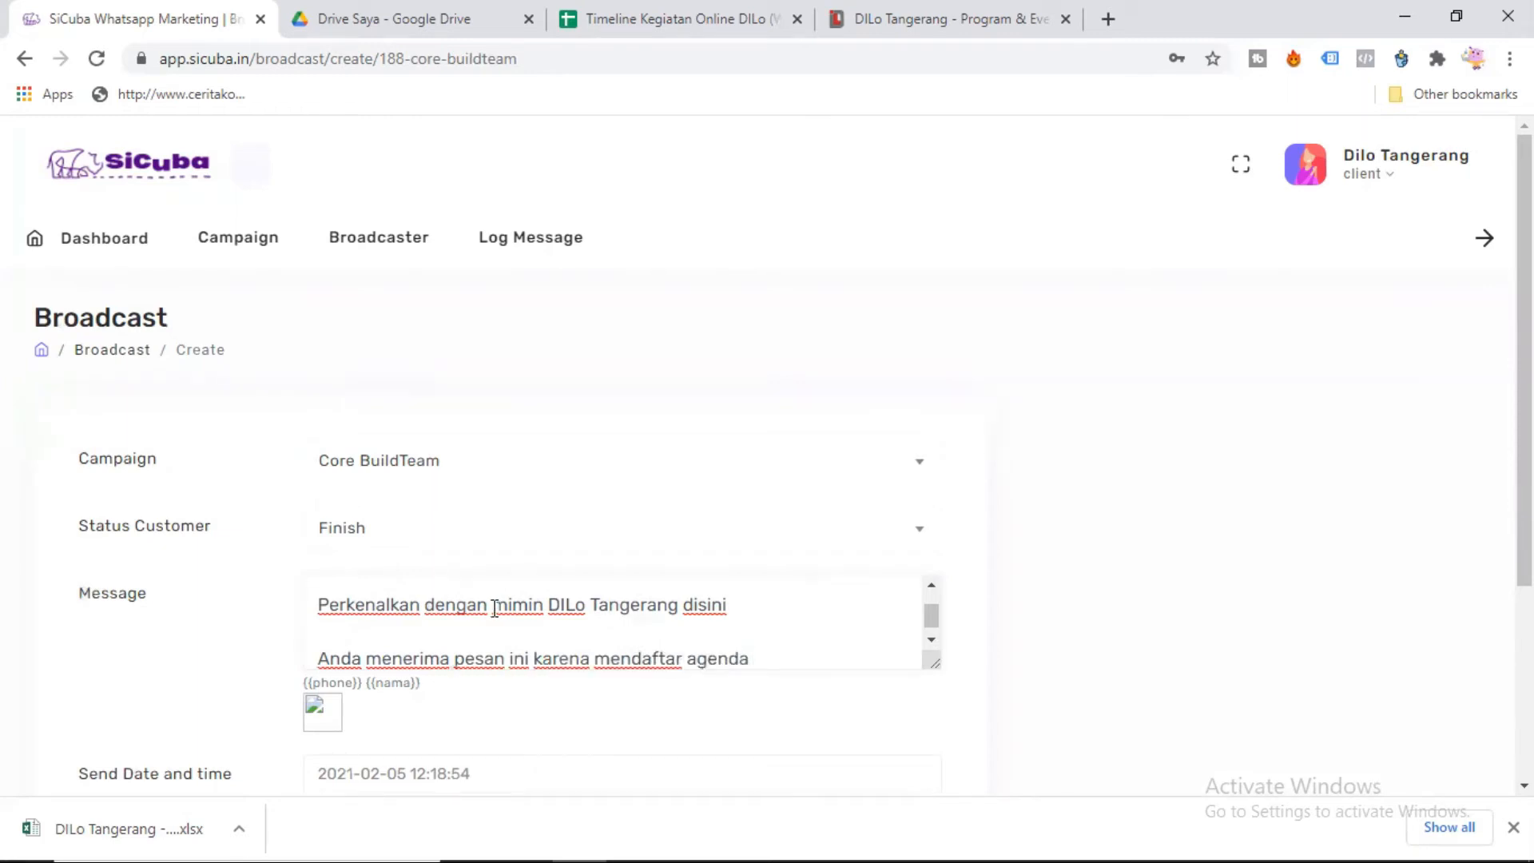
text(*)
Copy the title "HOW TO BUILD (Your Early Startup) CORE TEAM" from the DILo event page into the SiCuba message and close it with an asterisk.
click(964, 10)
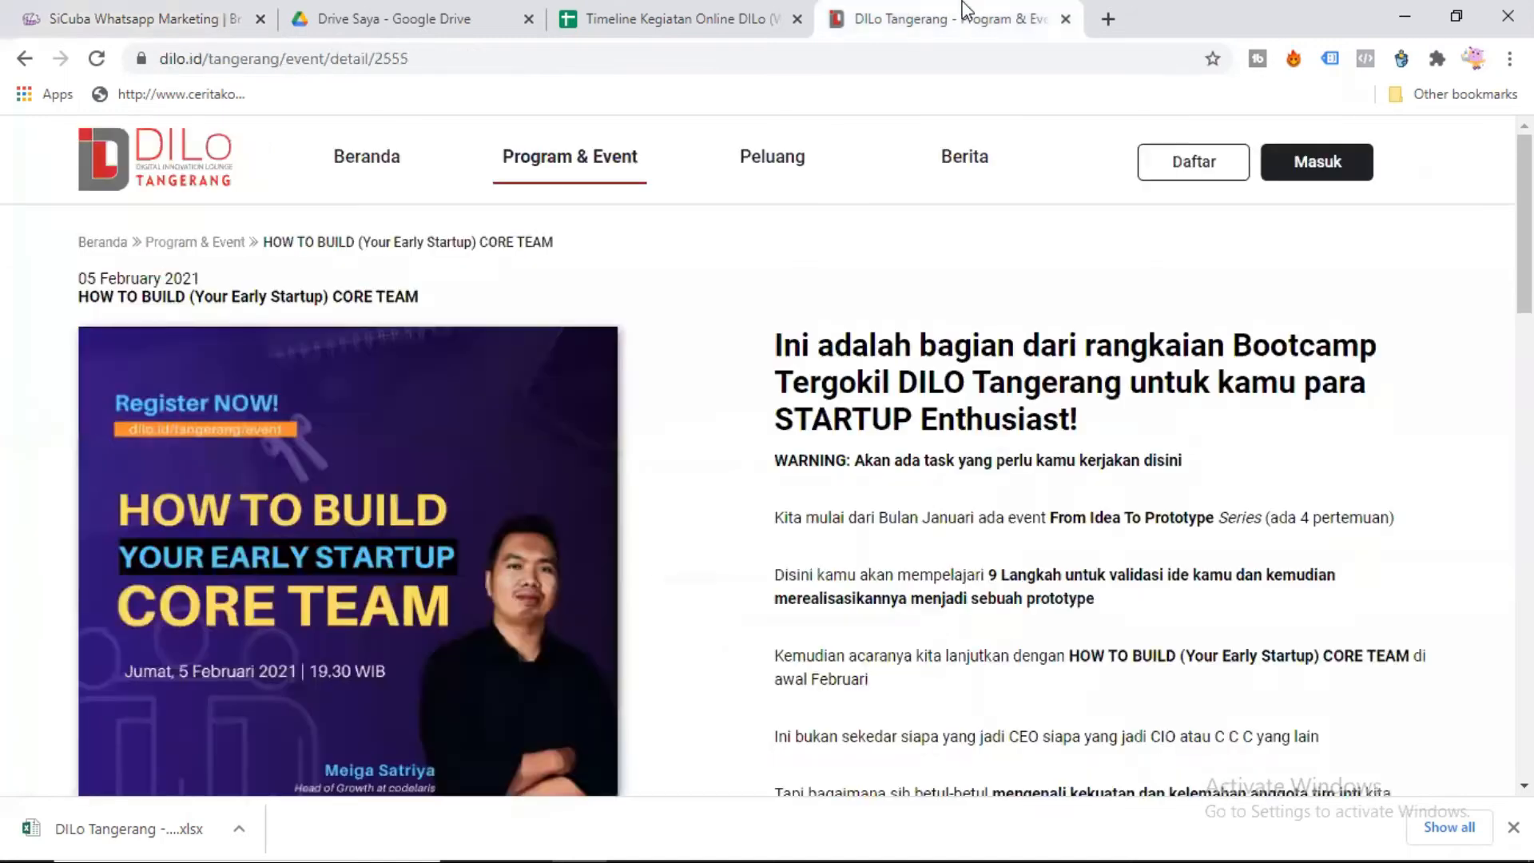
triple_click(188, 297)
key(ctrl+c)
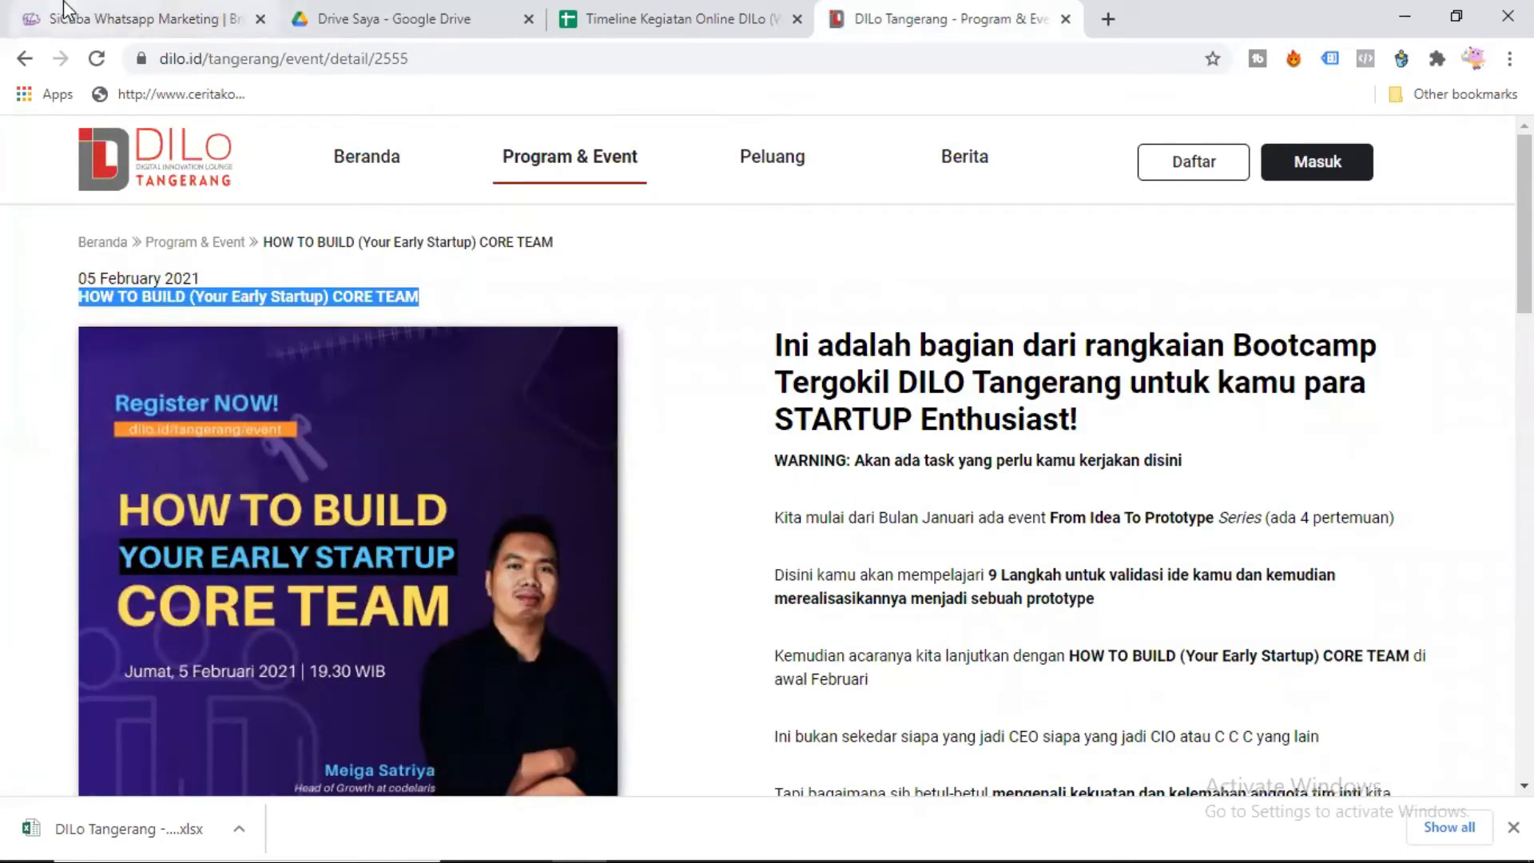
click(119, 18)
key(ctrl+v)
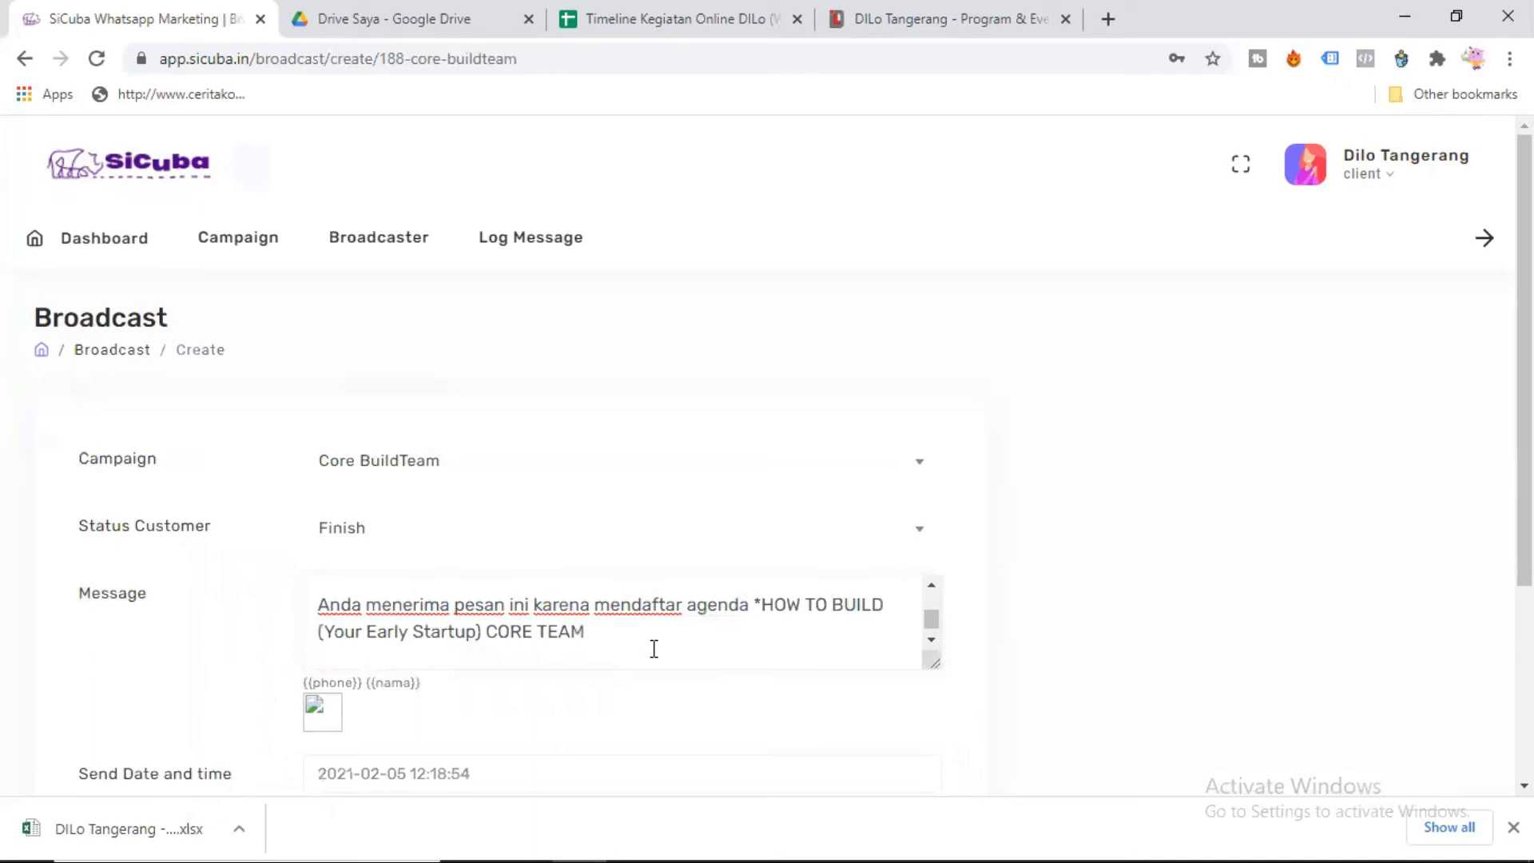
key(BackSpace)
text(*)
Add a paragraph with "Agenda akan diselenggarakan pada:" and, on the line below, "Jumat, 5 Feb (HARI INI)".
key(Return)
key(Return)
text(Agenda)
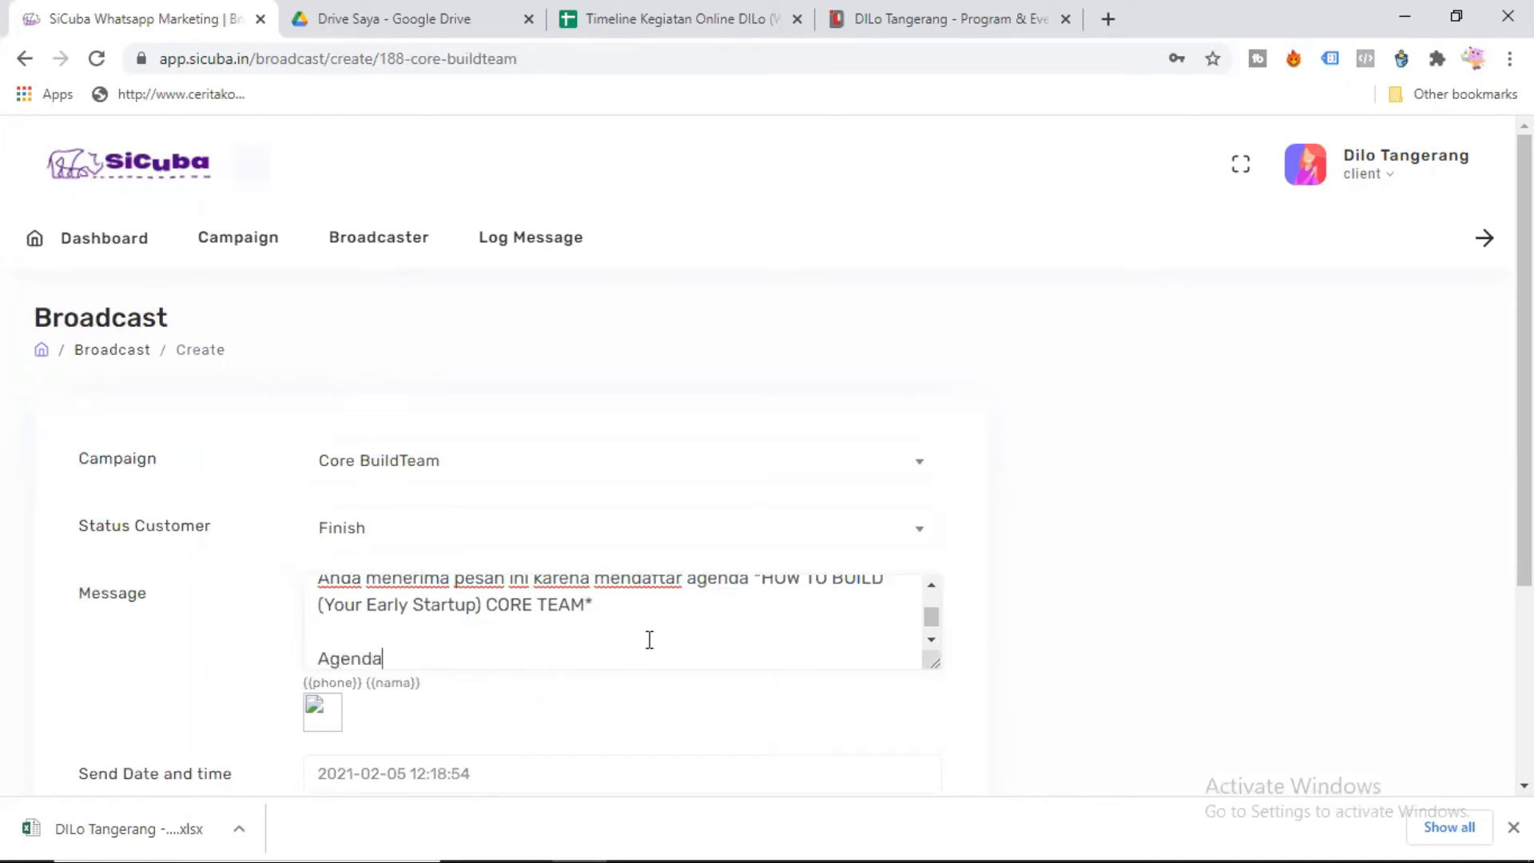
text( akan diselenggarakan pada:)
key(Return)
text(Jumat, 5 FFeb)
key(BackSpace)
key(BackSpace)
key(BackSpace)
text(eb)
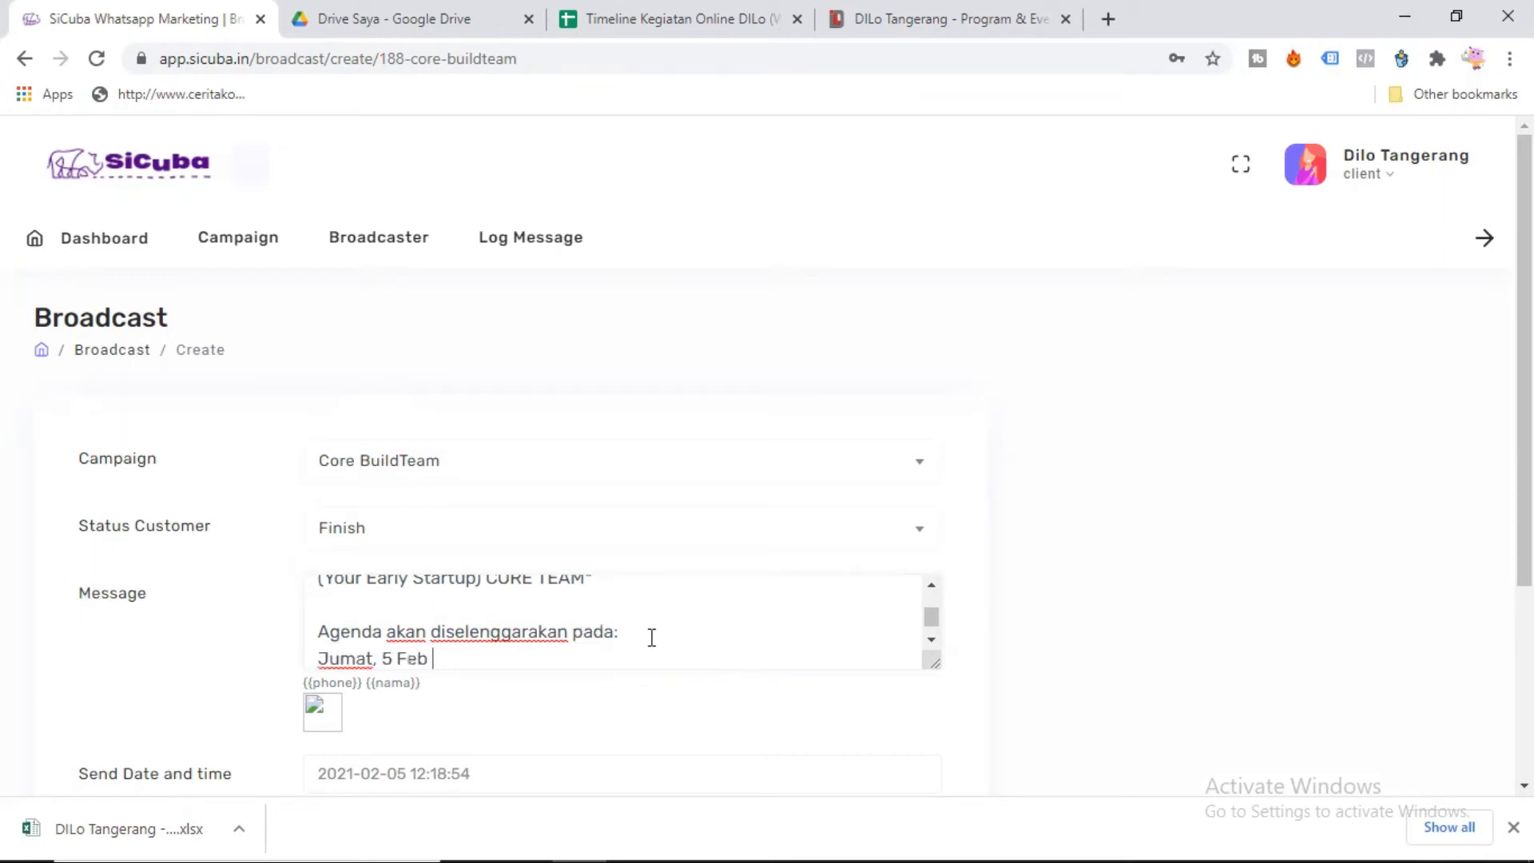
text( (HARI INI))
Add the event time "Pukul 19.30WIB" on the line under the date.
key(Return)
text(Puk)
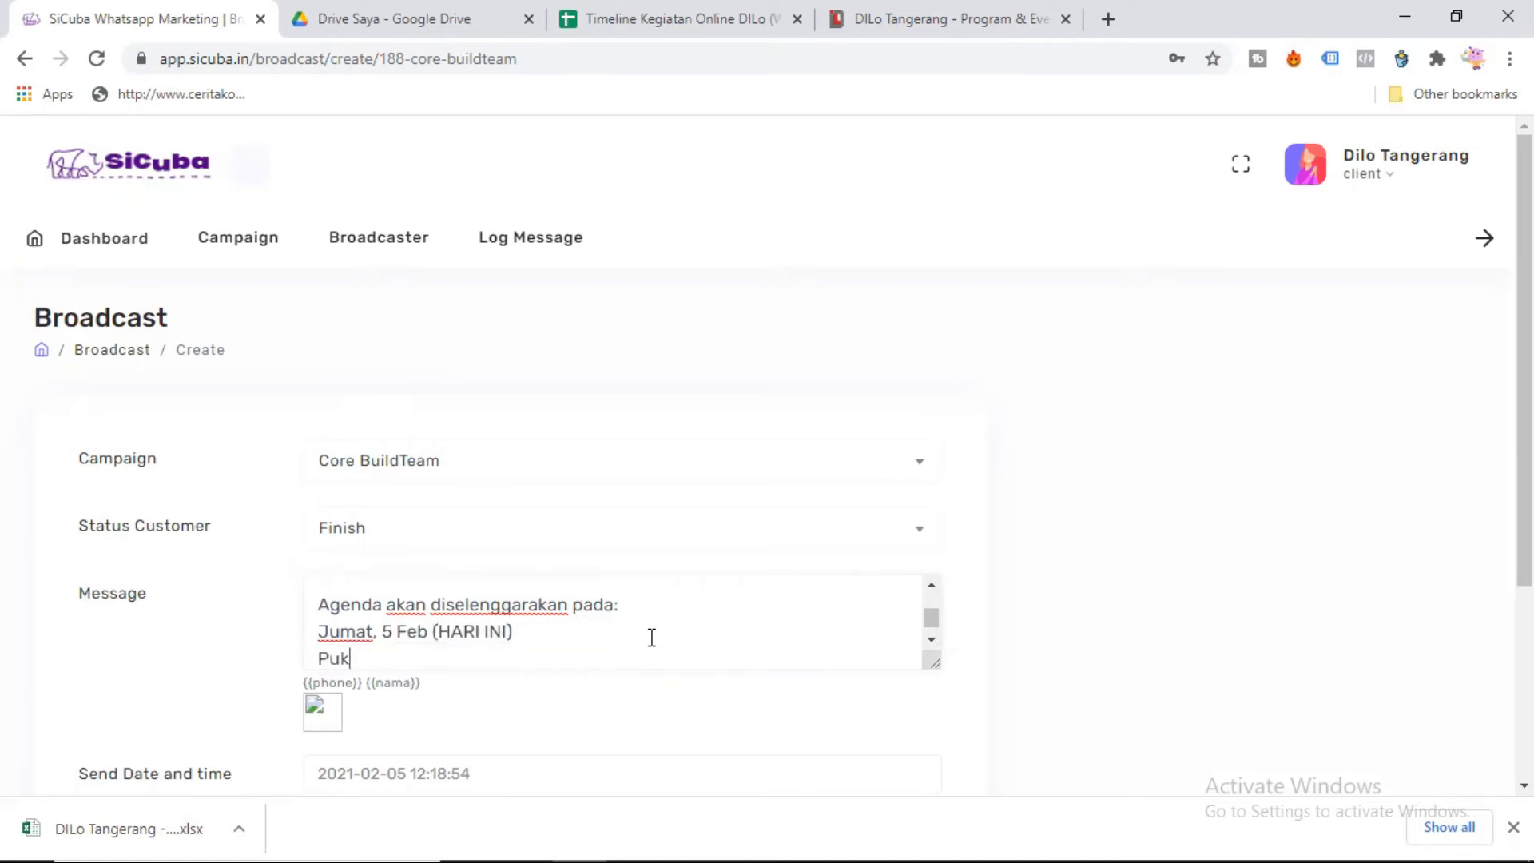
text(ul 20.00WIB)
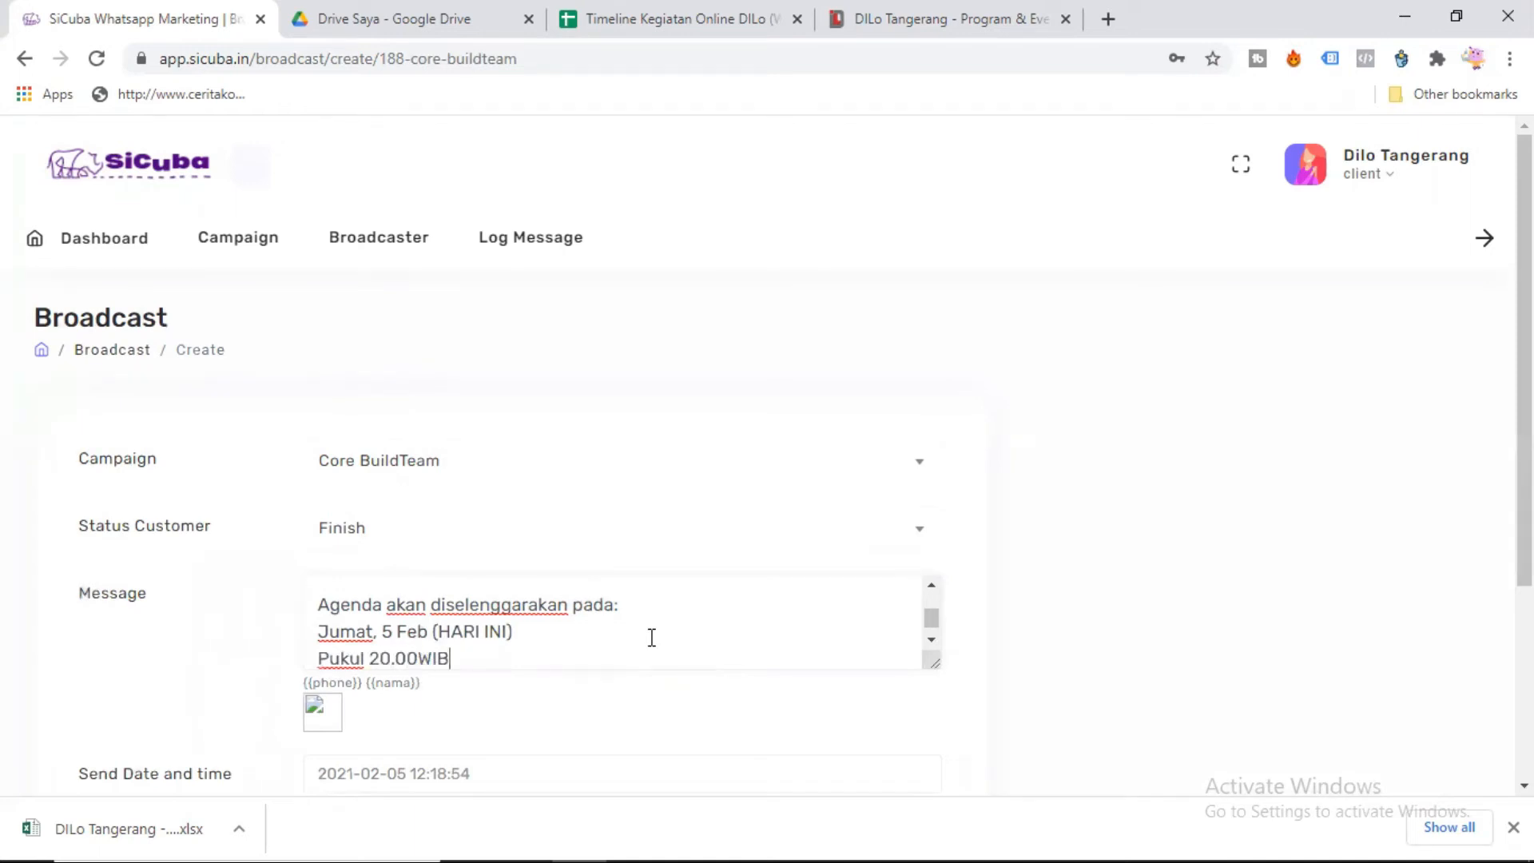
key(BackSpace)
key(BackSpace)
key(BackSpace)
key(BackSpace)
key(BackSpace)
key(BackSpace)
key(BackSpace)
text(19.30EIB)
key(BackSpace)
text(WIB)
Add a new paragraph reading "Ini link aksesnya *(save no WA mimin apabila tidak bisa di klik)*".
key(Return)
key(Return)
text(Ini link aksesnya)
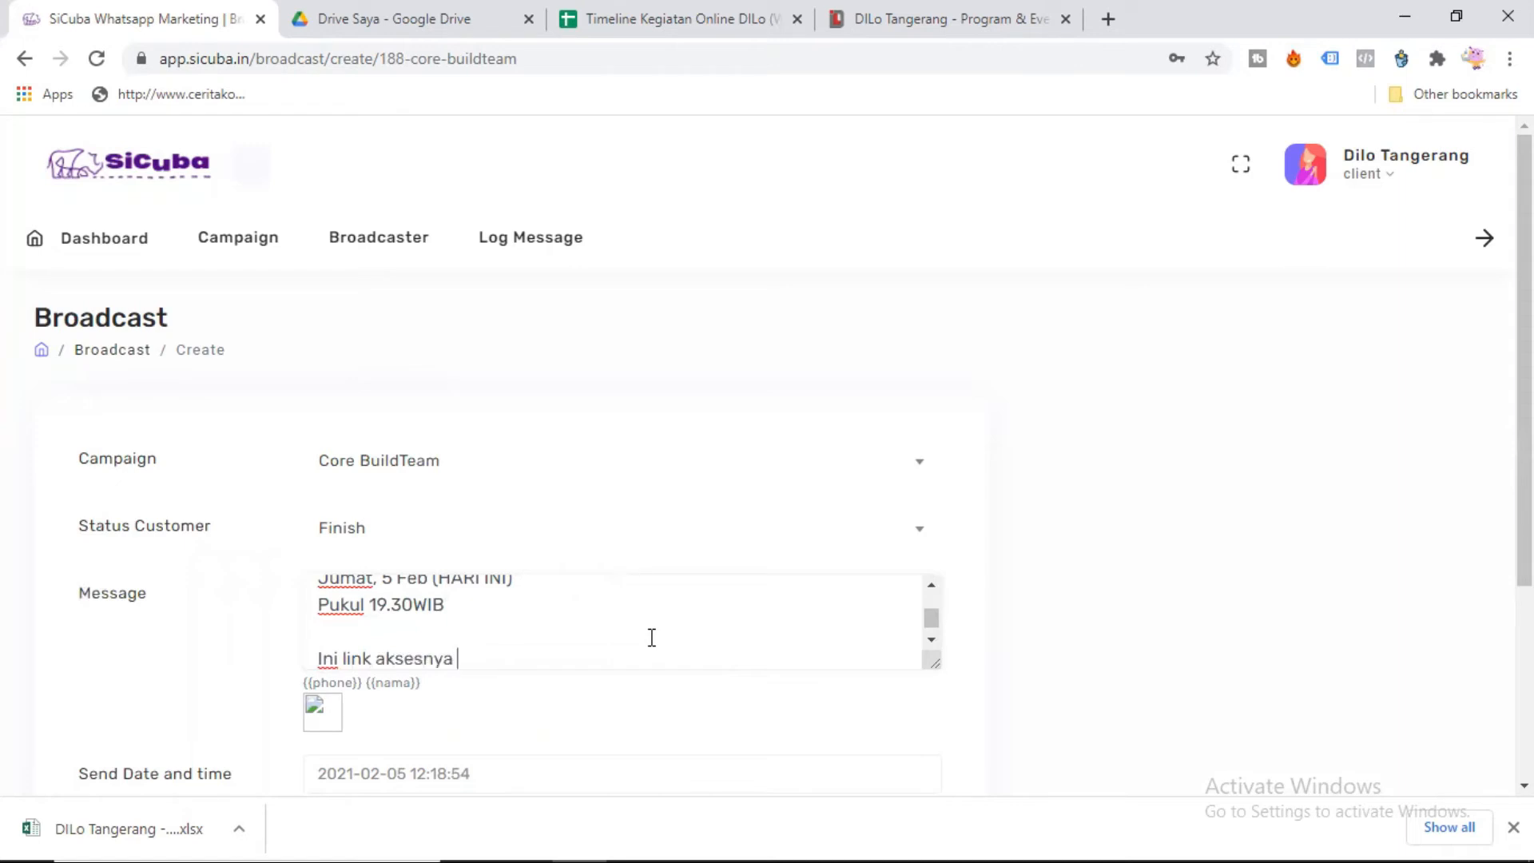
text( ()
text(save no WA mimin d)
key(BackSpace)
text(as)
key(BackSpace)
text(pabila tidak bisa di klik)*)
click(458, 658)
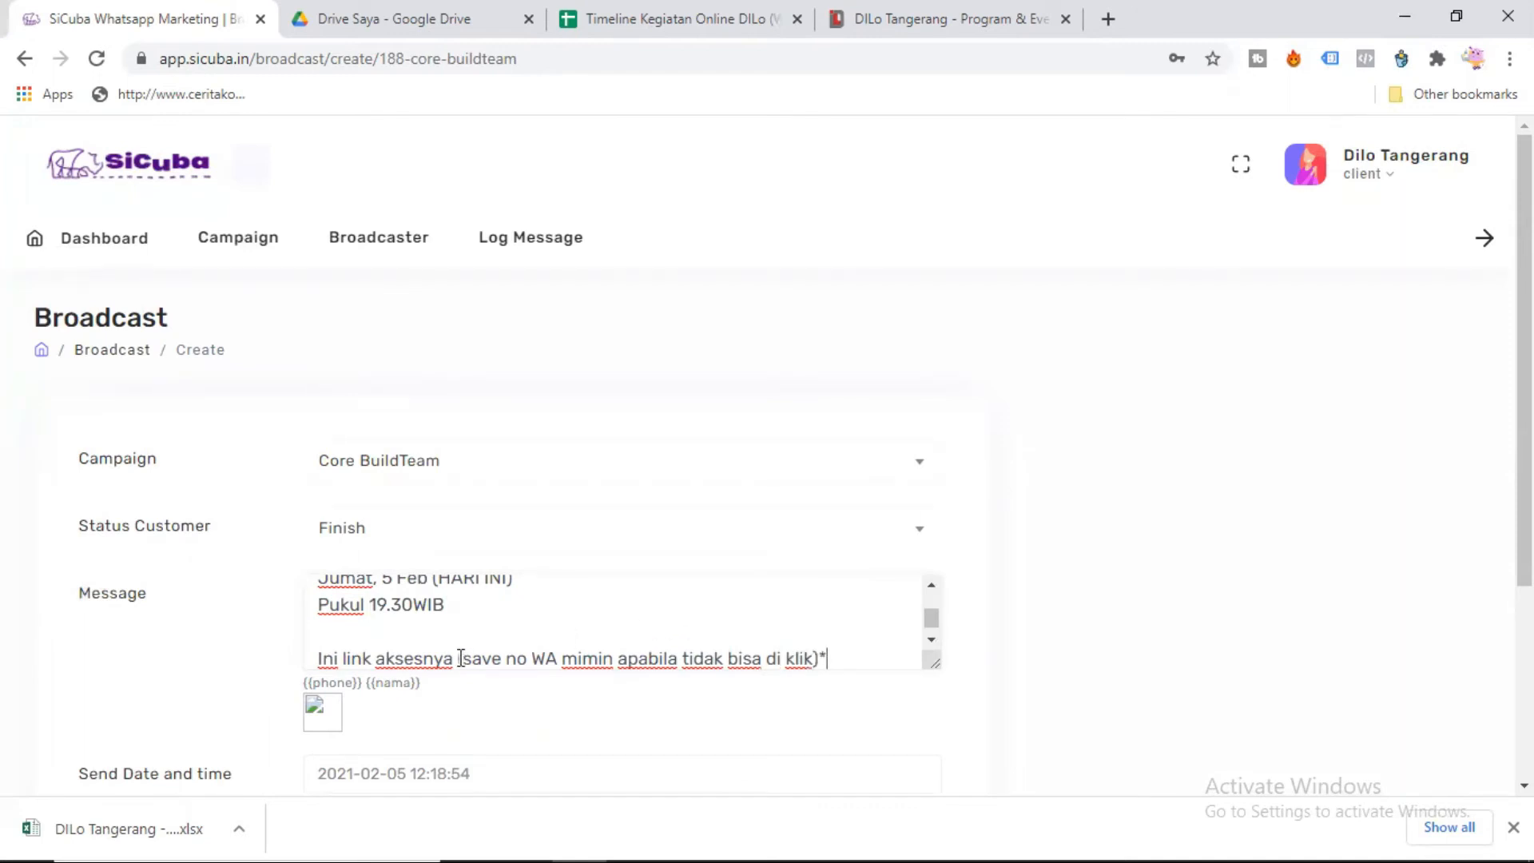
text(*)
key(End)
Paste the Zoom meeting link with its embedded passcode under the access link line, followed by a blank line.
key(Return)
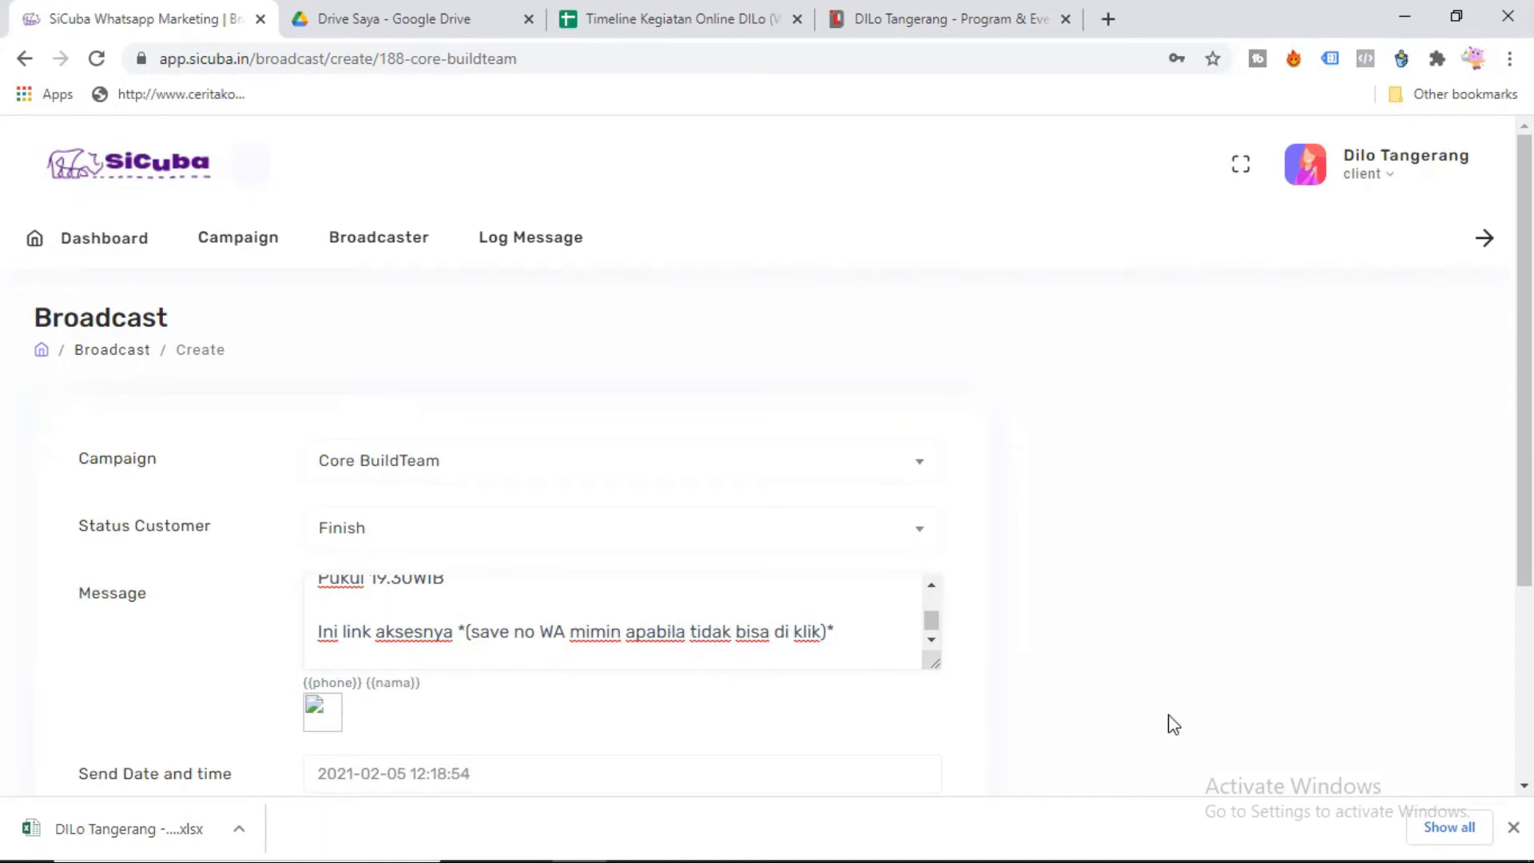
key(ctrl+v)
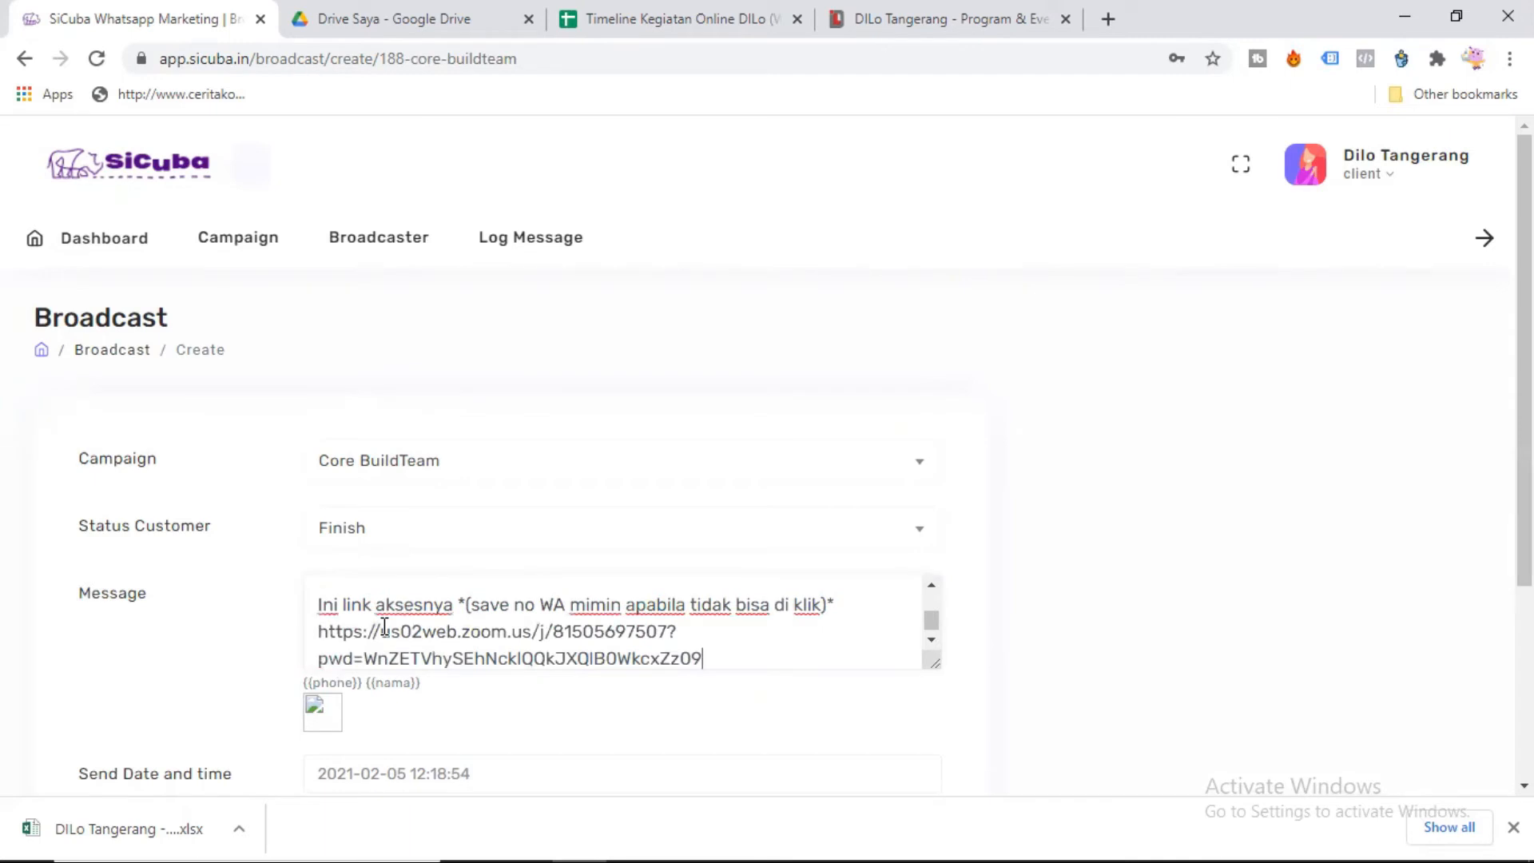
key(Return)
key(Return)
Add the sentence "Ruangan akan ditutup pukul 19.40WIB, jadi pastikan {{name}} sudah berada di ruangan sebelumnya" to the message.
text(Ruangan akan ditutup ba)
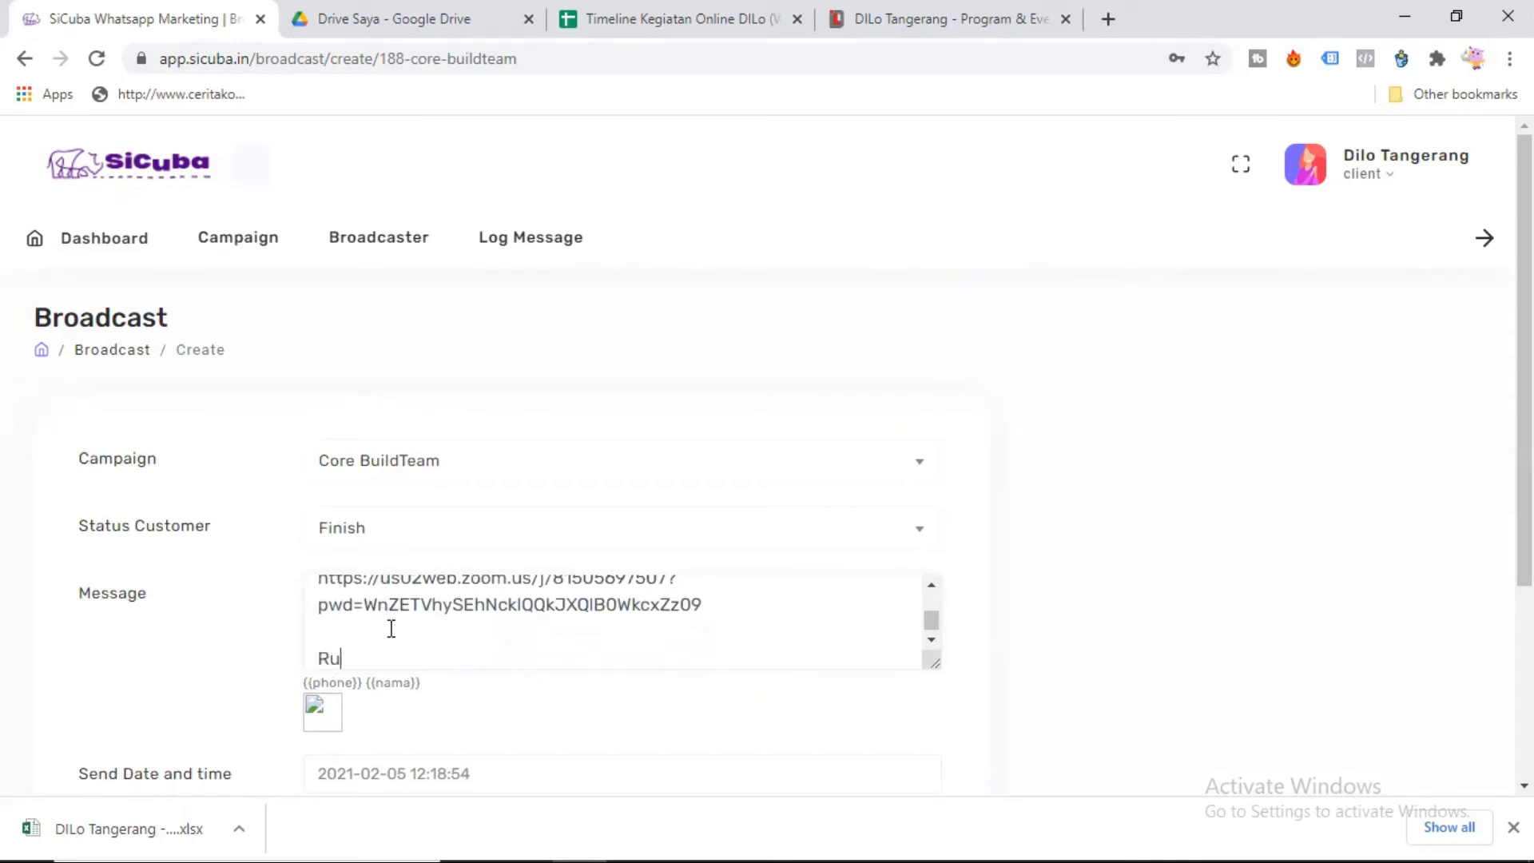
key(BackSpace)
key(BackSpace)
key(BackSpace)
key(BackSpace)
text(p pu)
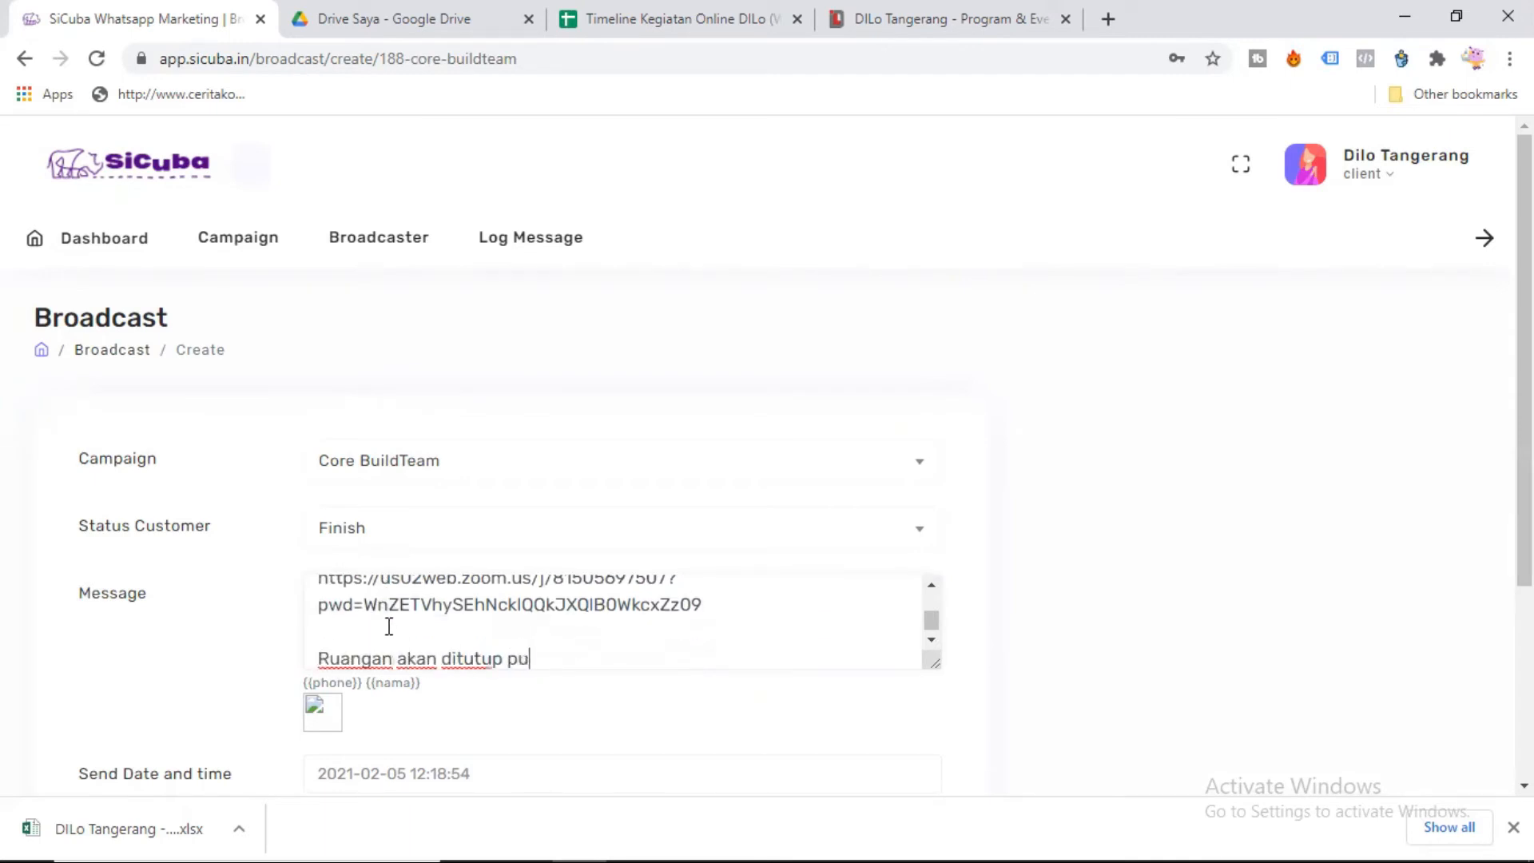
text(kul 19.40WIB, jadi pastikan kn)
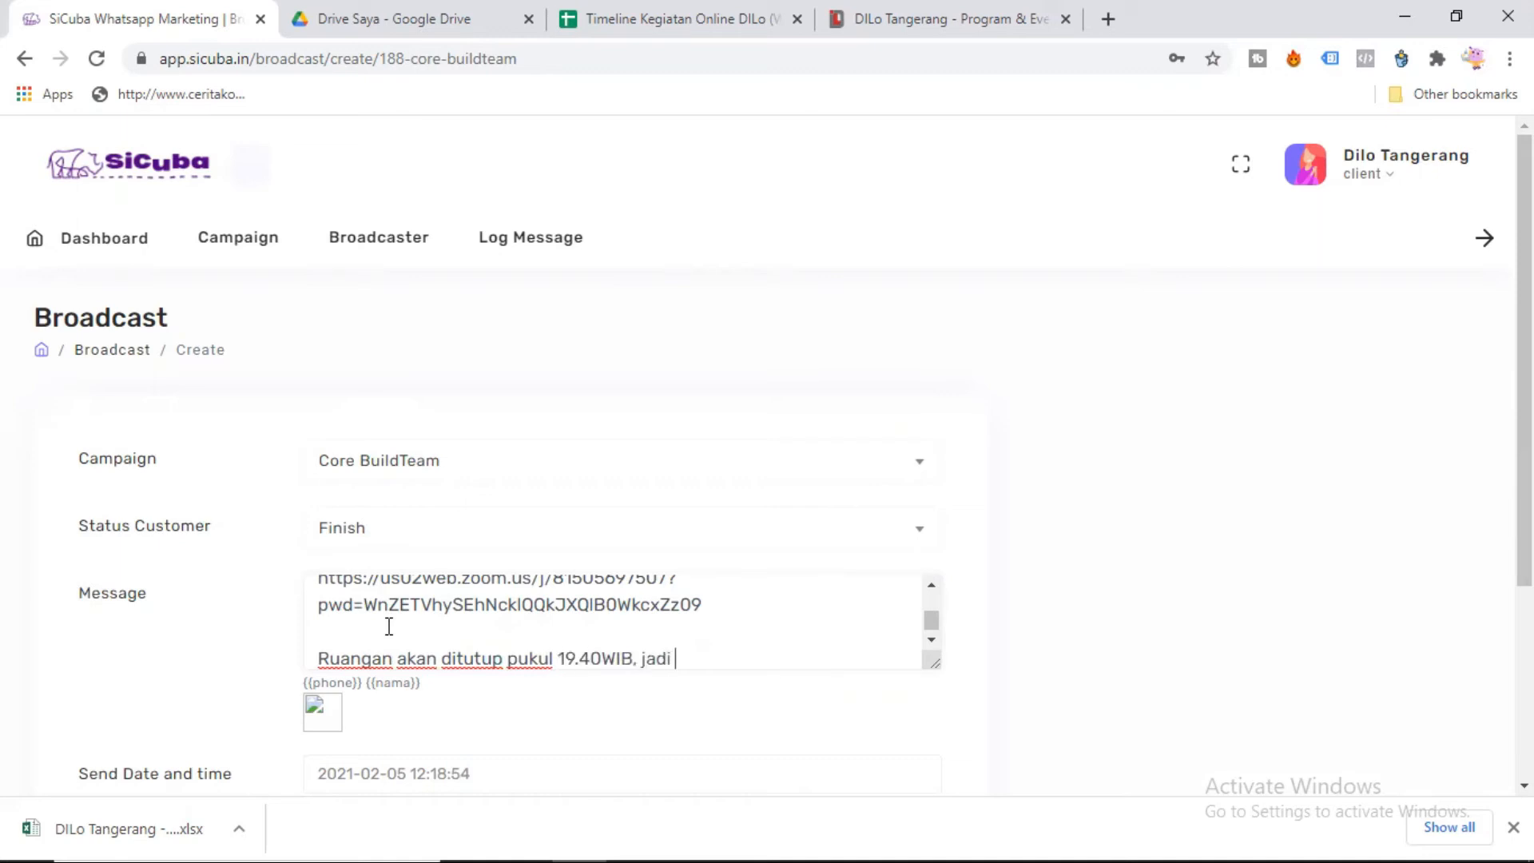
key(BackSpace)
key(BackSpace)
text({{name}} sudah berada )
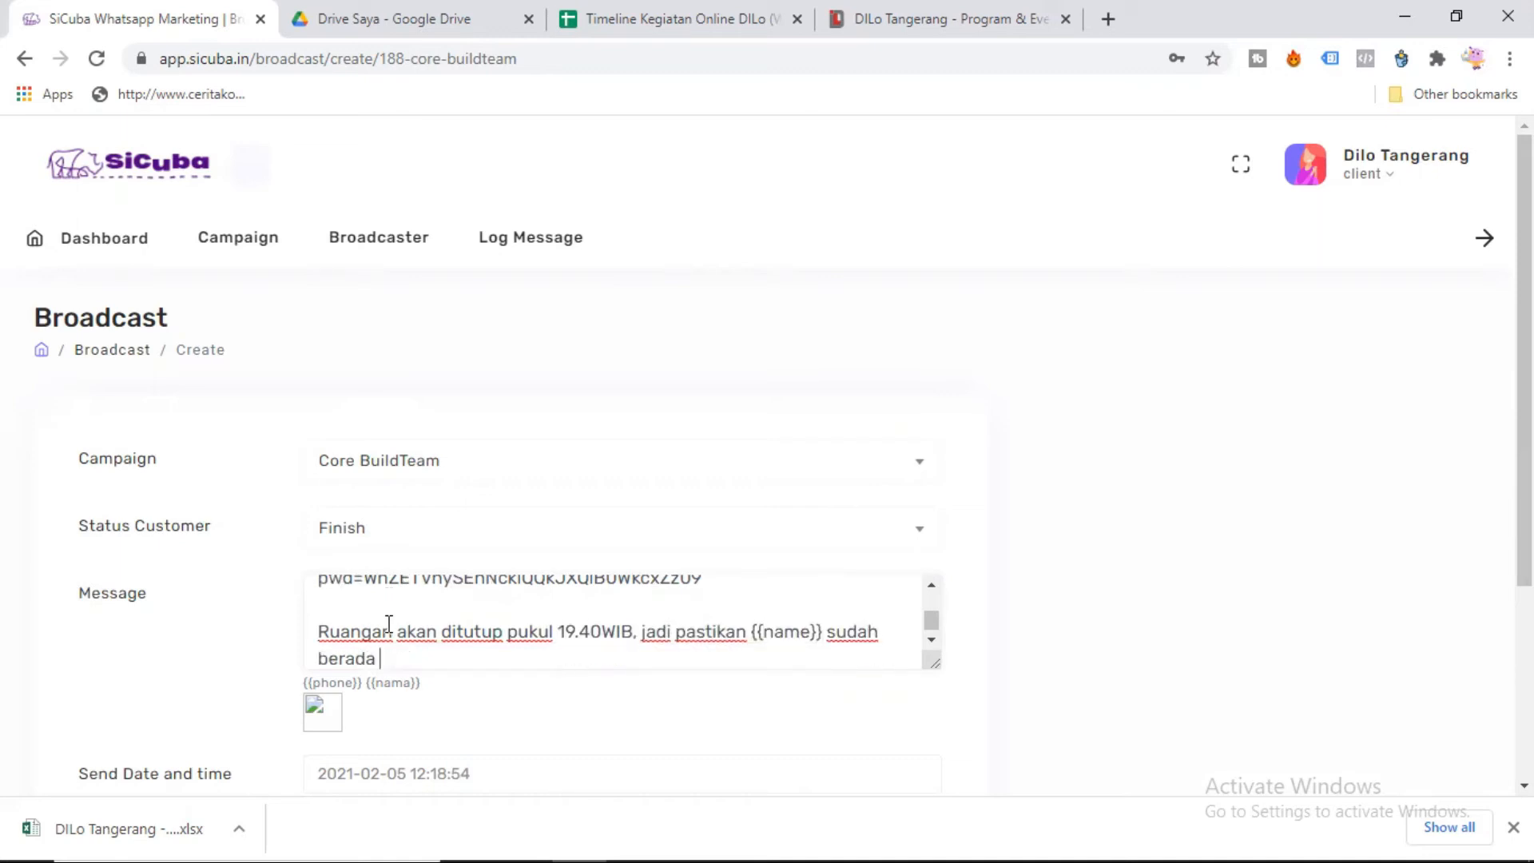
text(di ruangan sebelumnya)
Finish the message with the paragraphs "Gunakan nama asli ketika login zoom nya ya" and "Sekian info dari mimin, sampai ketemu di ZOOM!".
key(Return)
key(Return)
text(Gunakan nama asli ketika login zoom nya ya)
key(Return)
key(Return)
text(Sekian in)
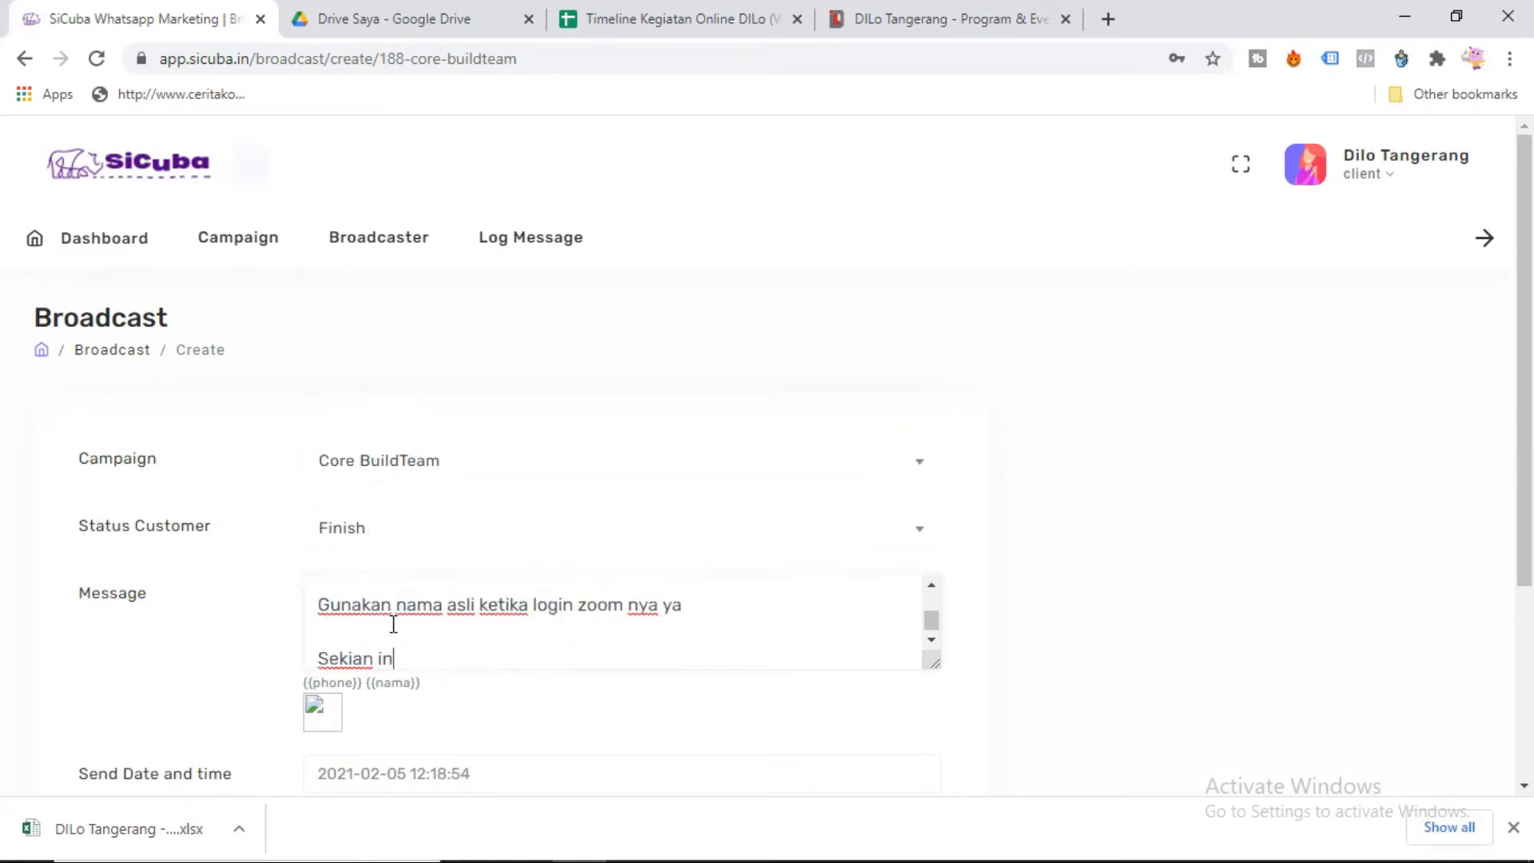
text(fo dari mimin, sampai ketemu di ZOOM!)
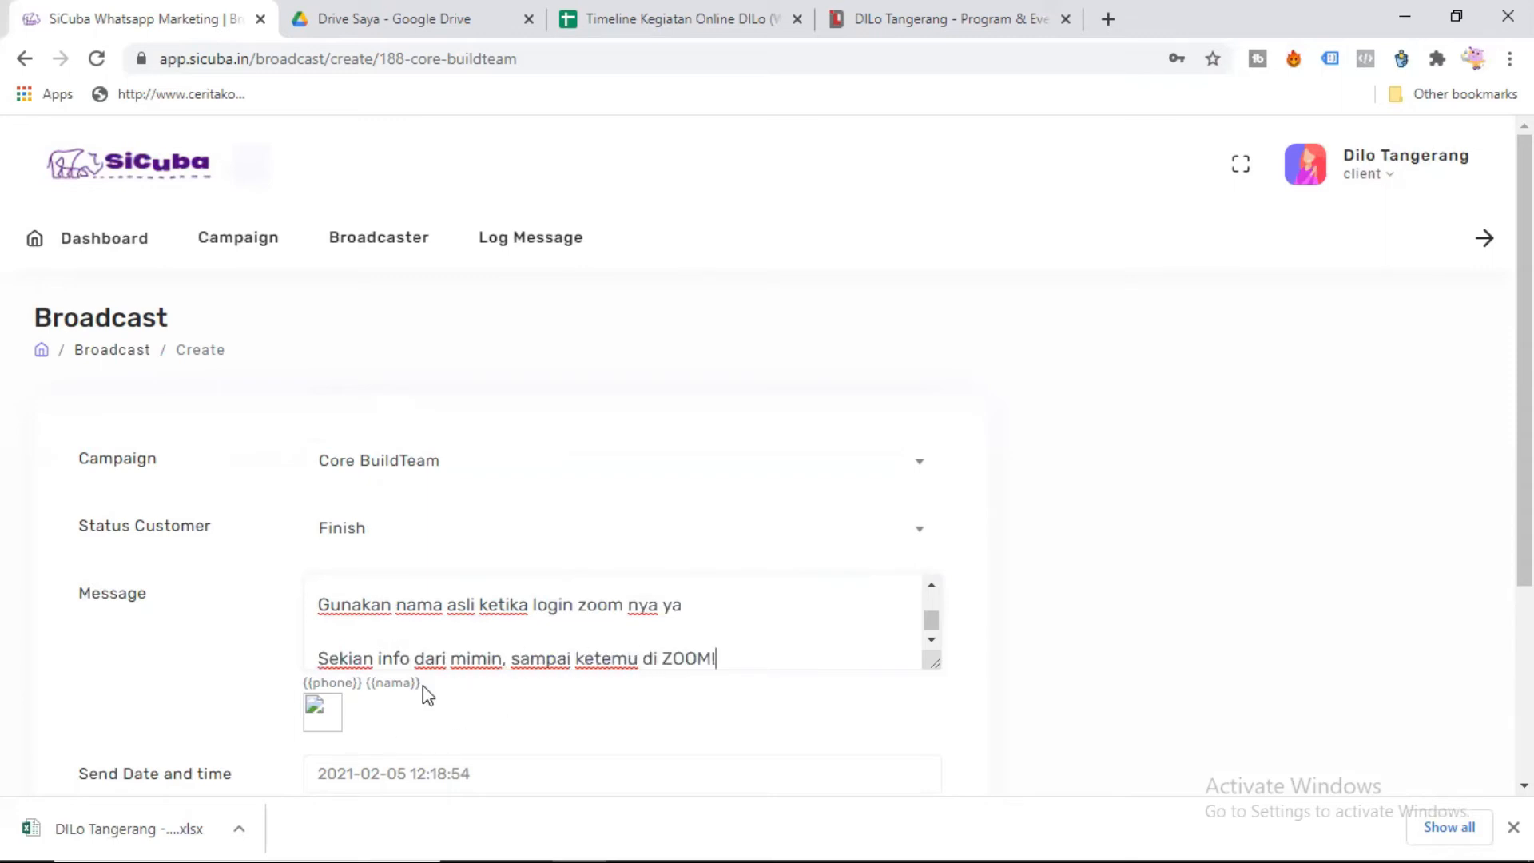
scroll(420, 652, down, 1)
scroll(501, 648, down, 2)
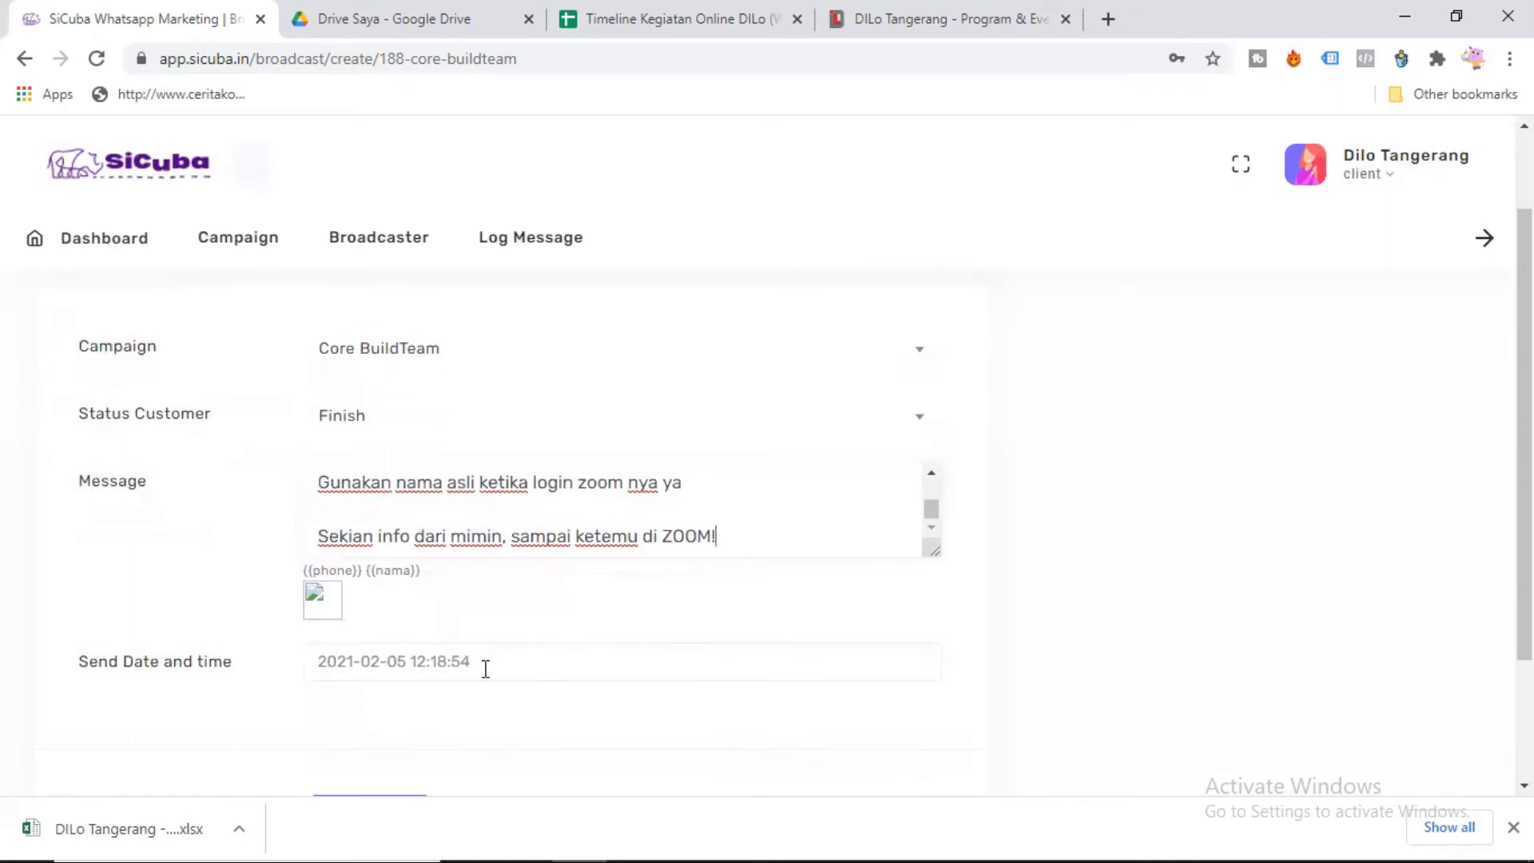
click(506, 664)
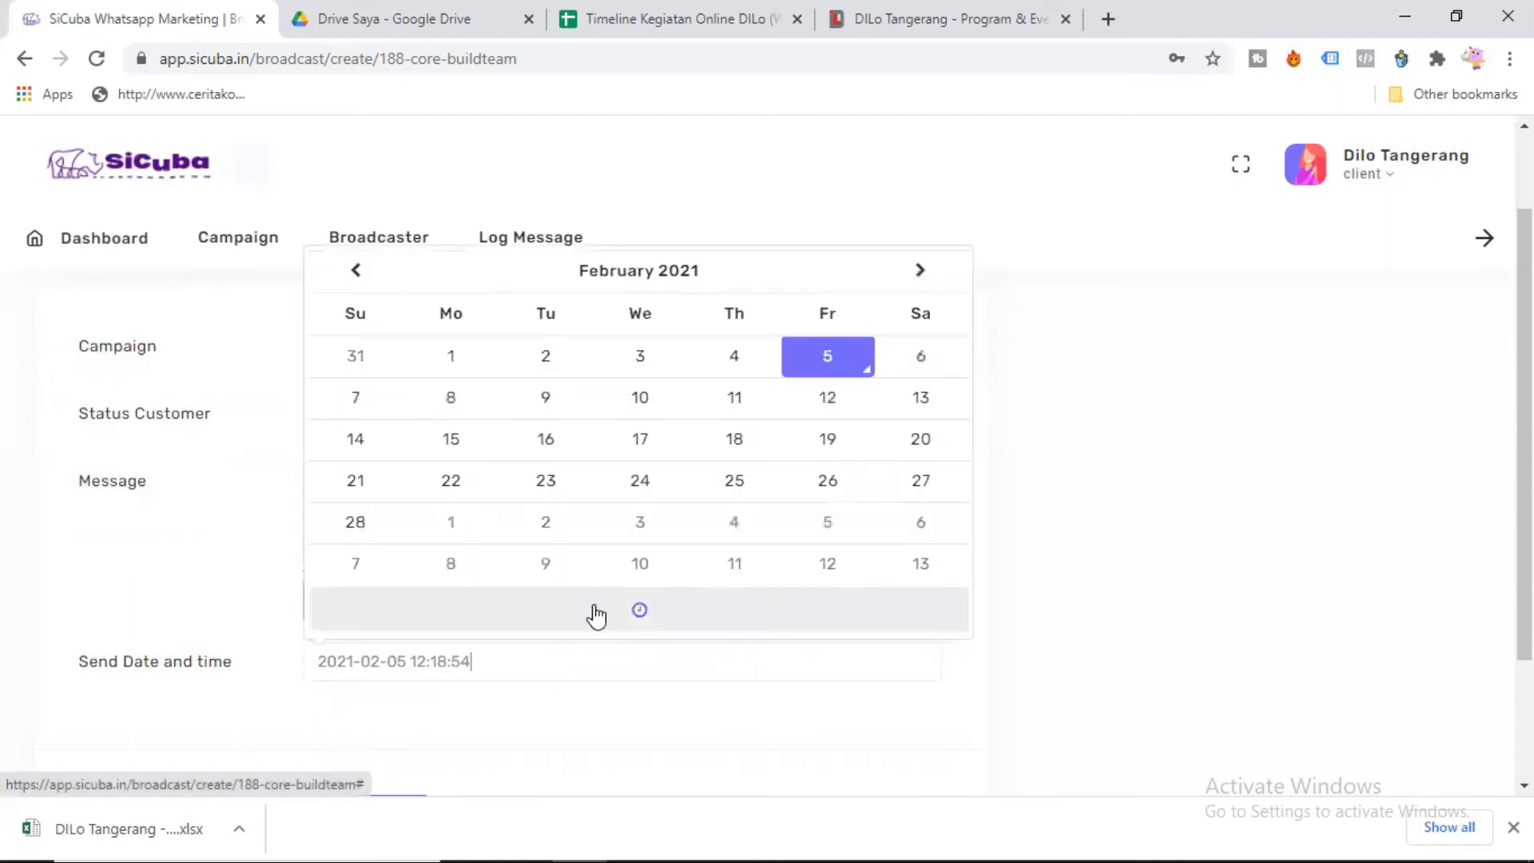
click(591, 616)
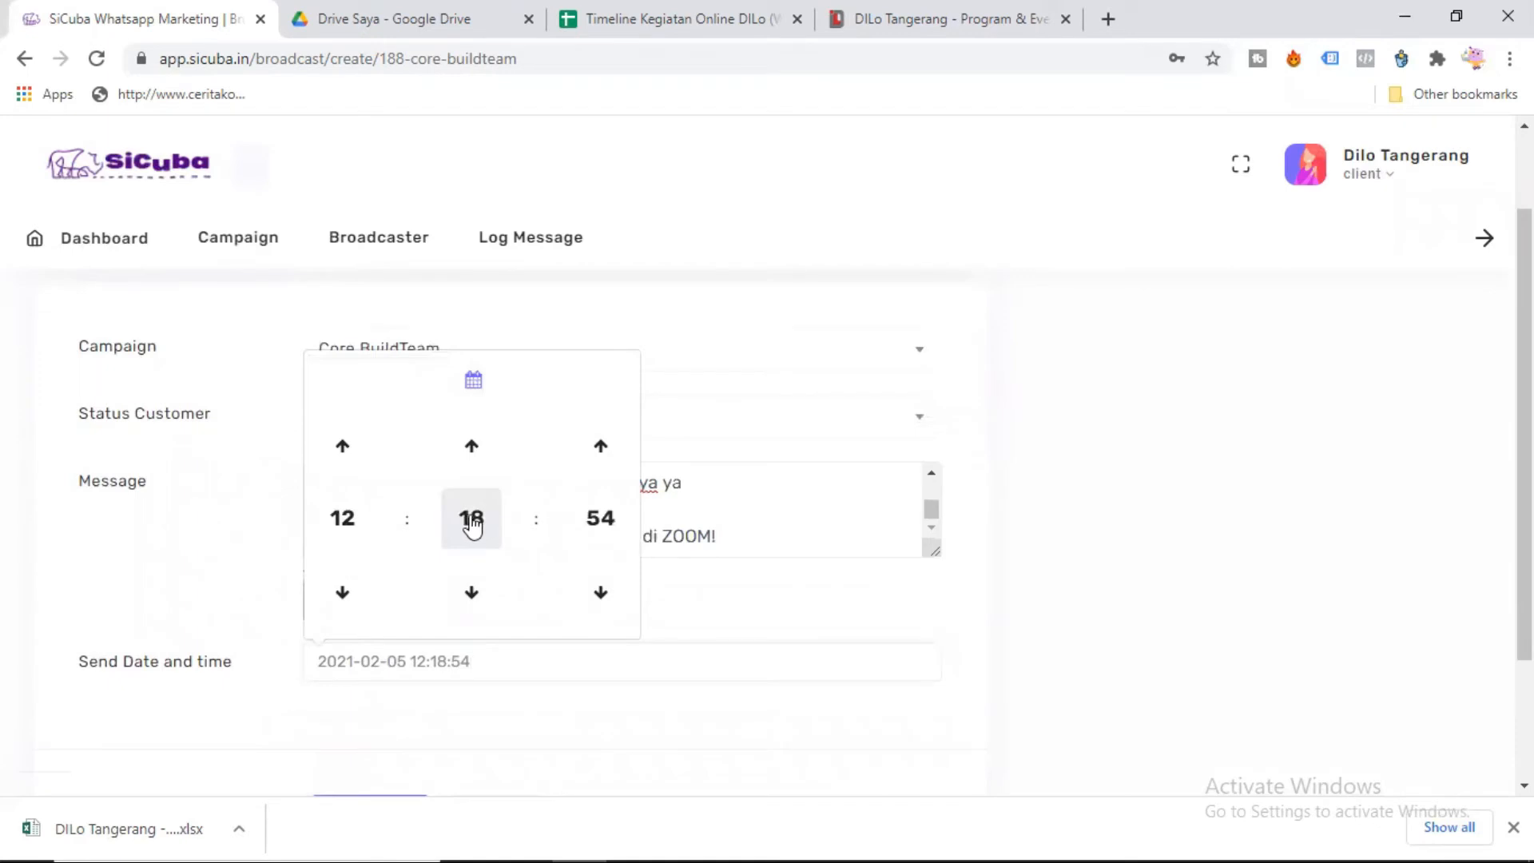
click(472, 521)
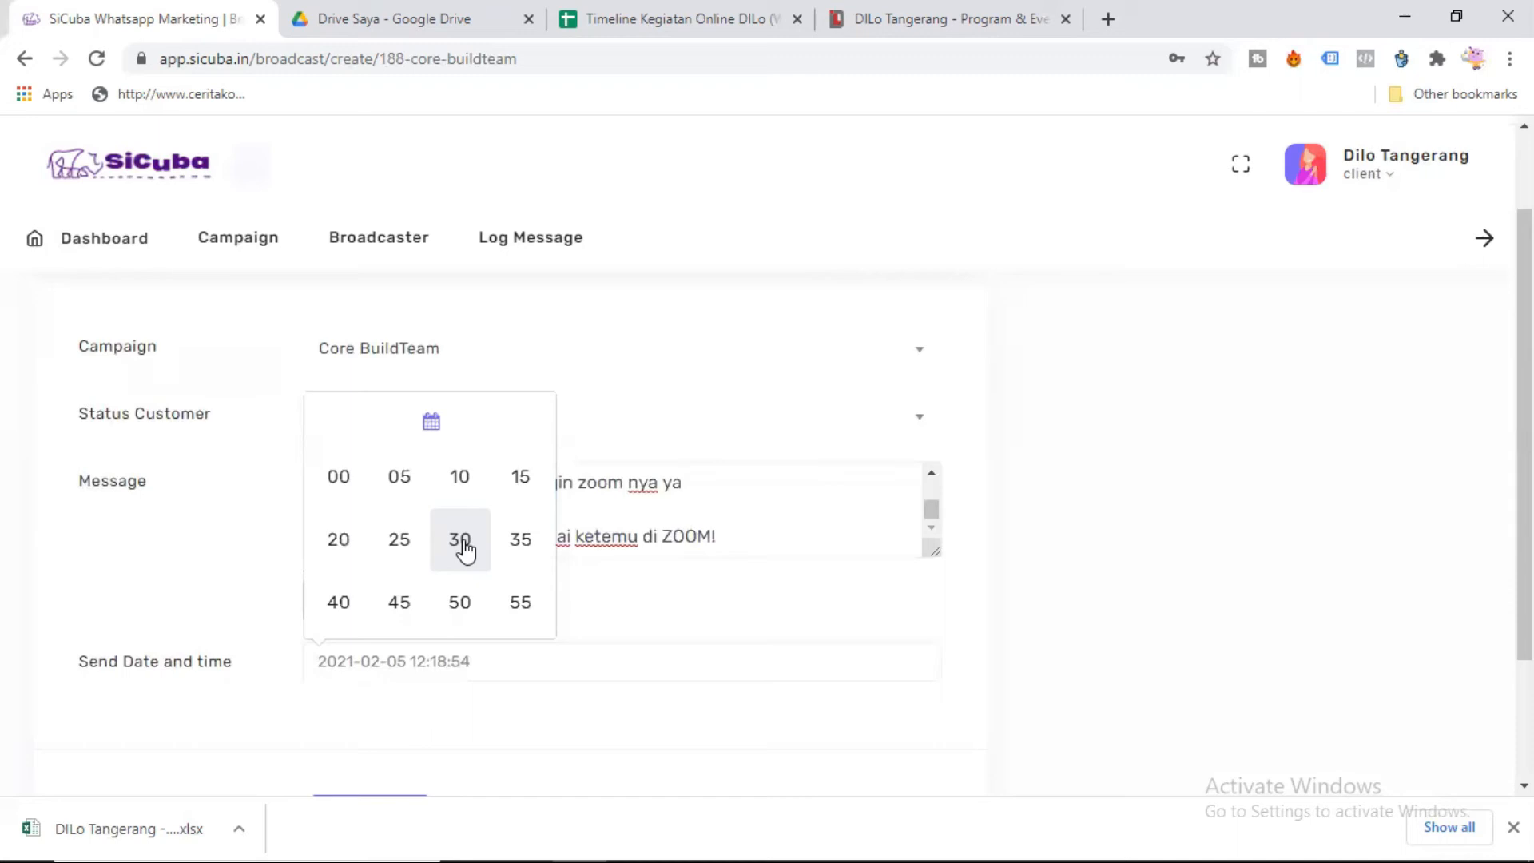
click(222, 552)
Set the broadcast's send time to 12:45 on 2021-02-05.
click(490, 660)
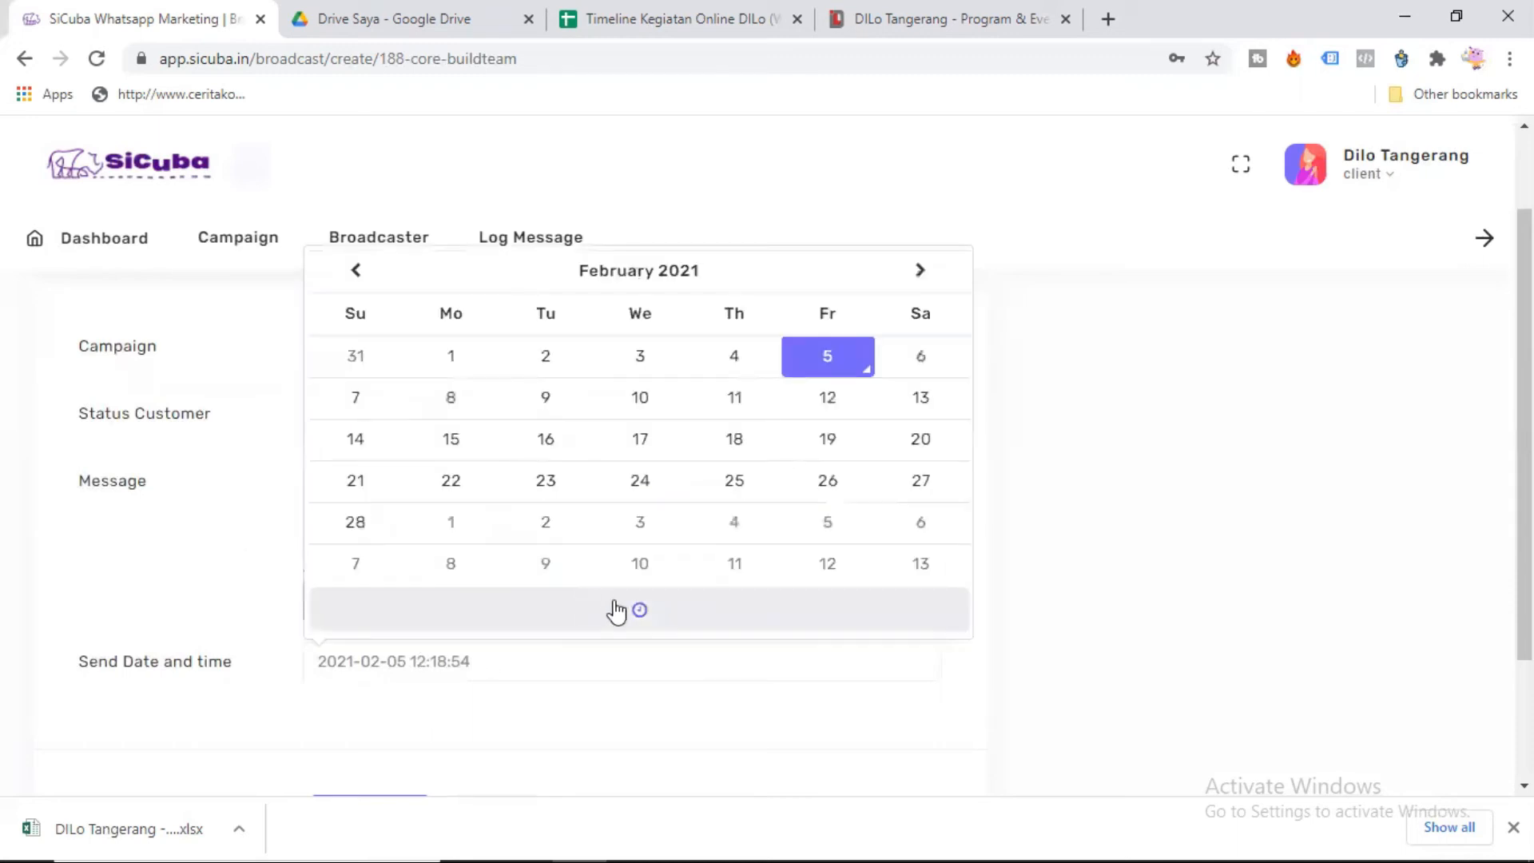
click(623, 628)
click(467, 529)
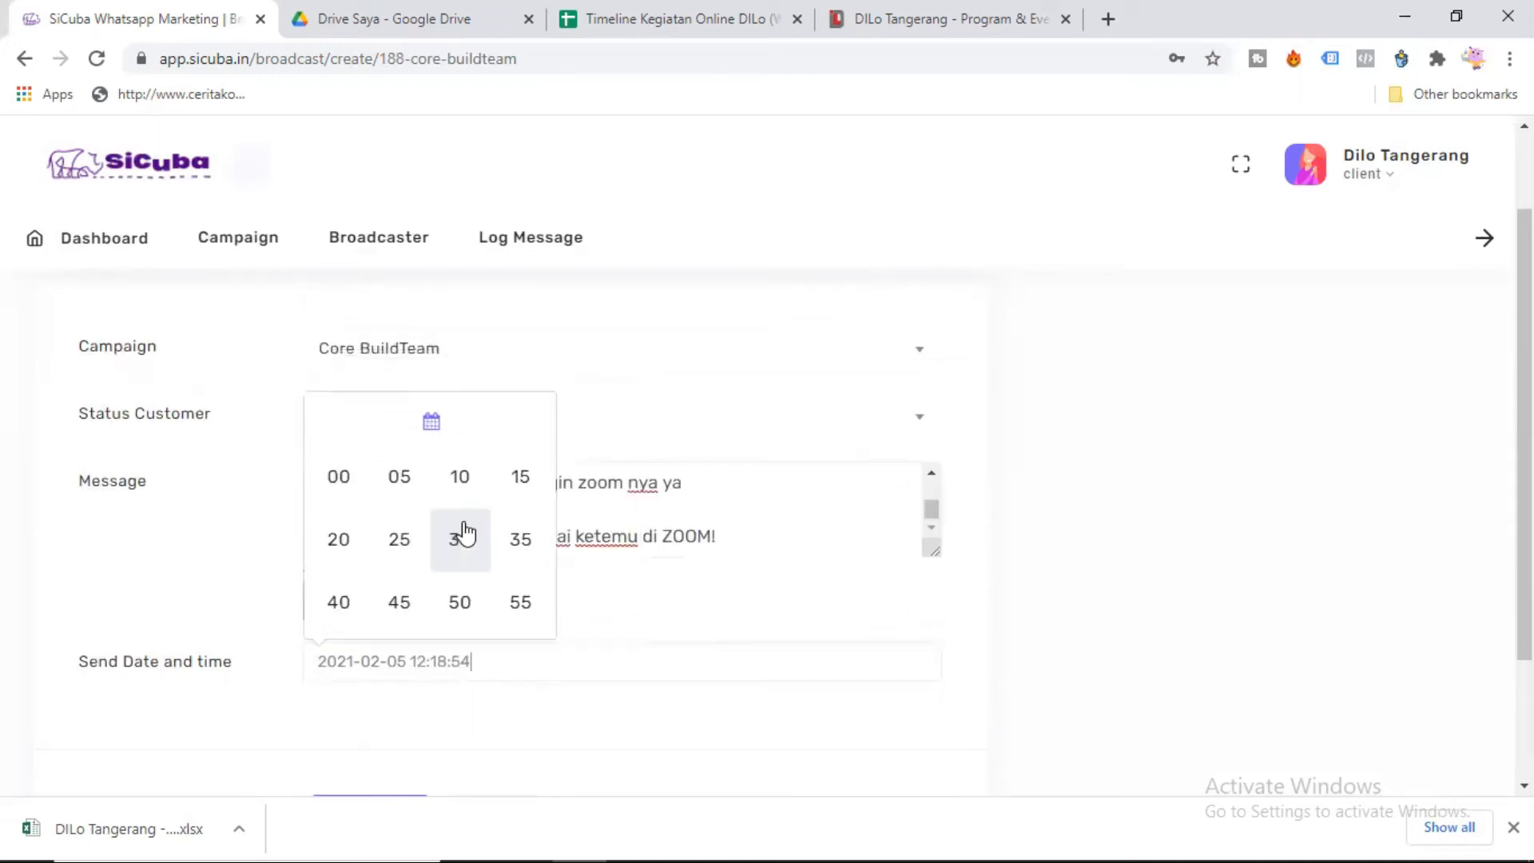
click(403, 617)
click(185, 616)
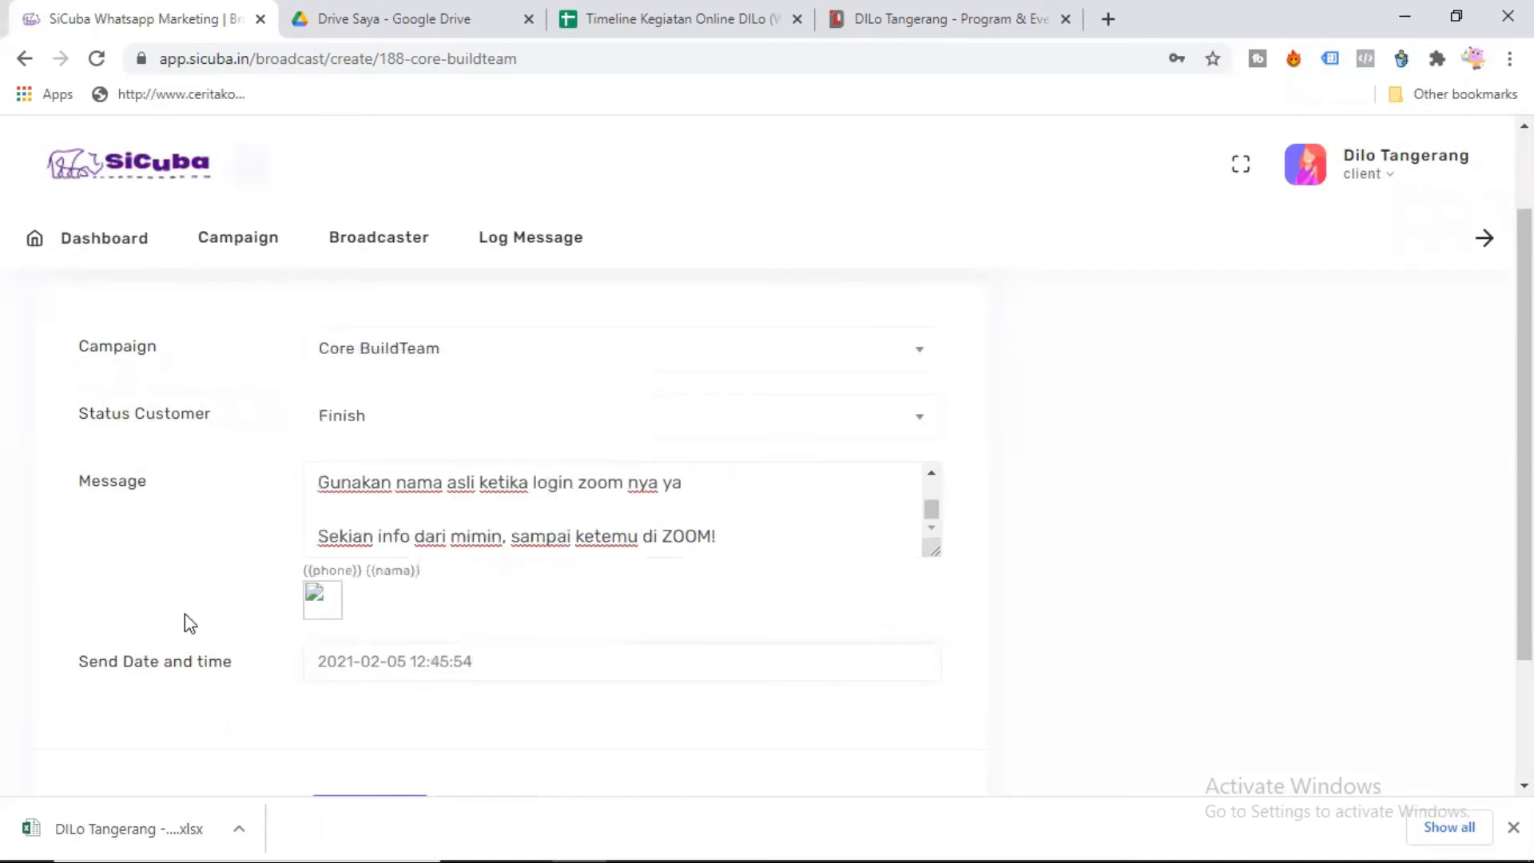
Review the message text from the access link to the closing line and submit the Core BuildTeam broadcast.
scroll(532, 607, down, 2)
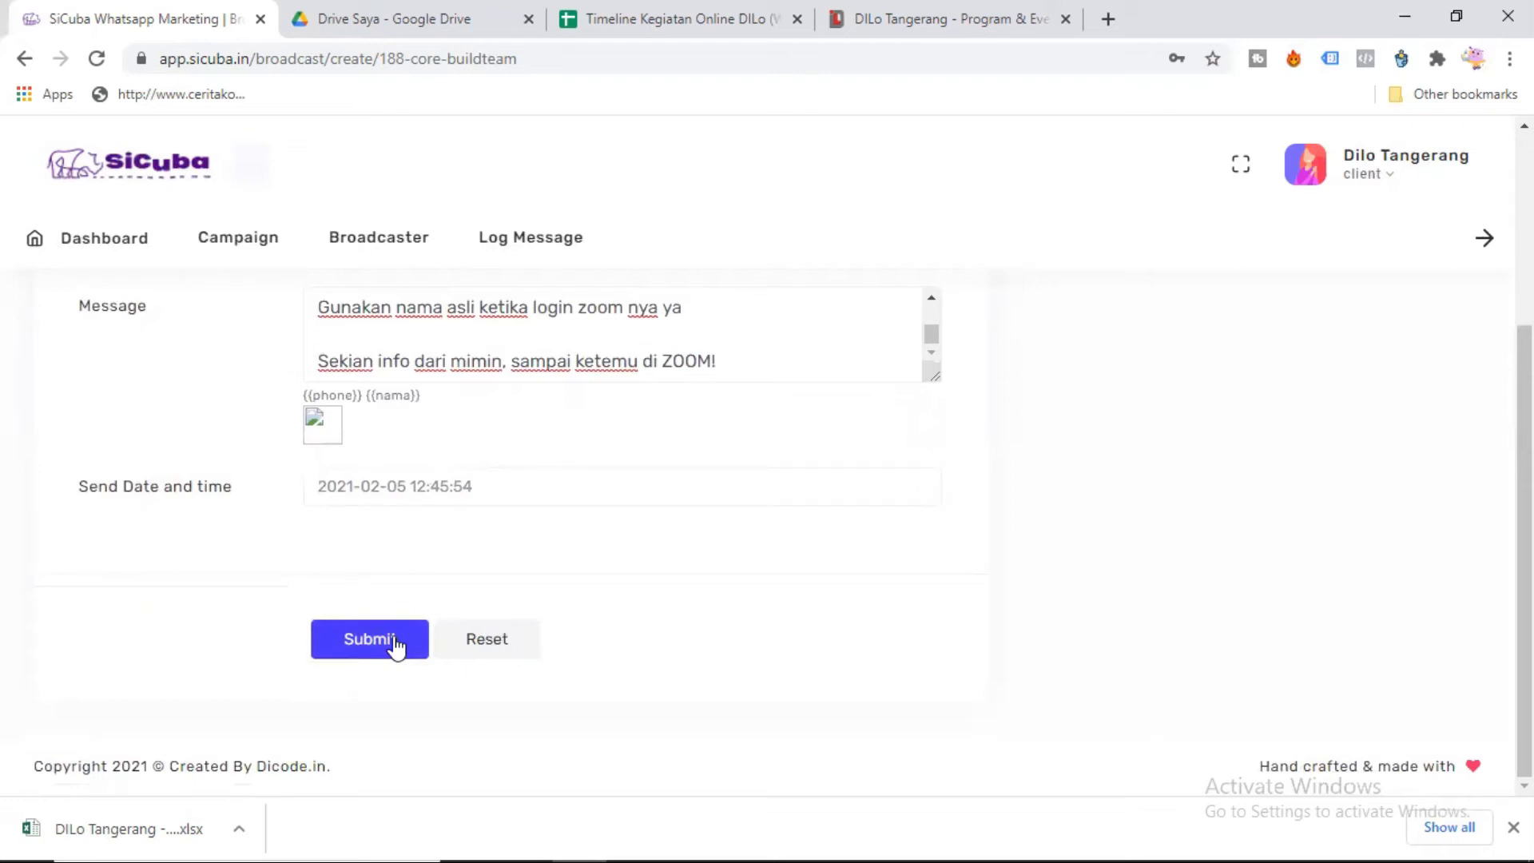
scroll(415, 342, up, 5)
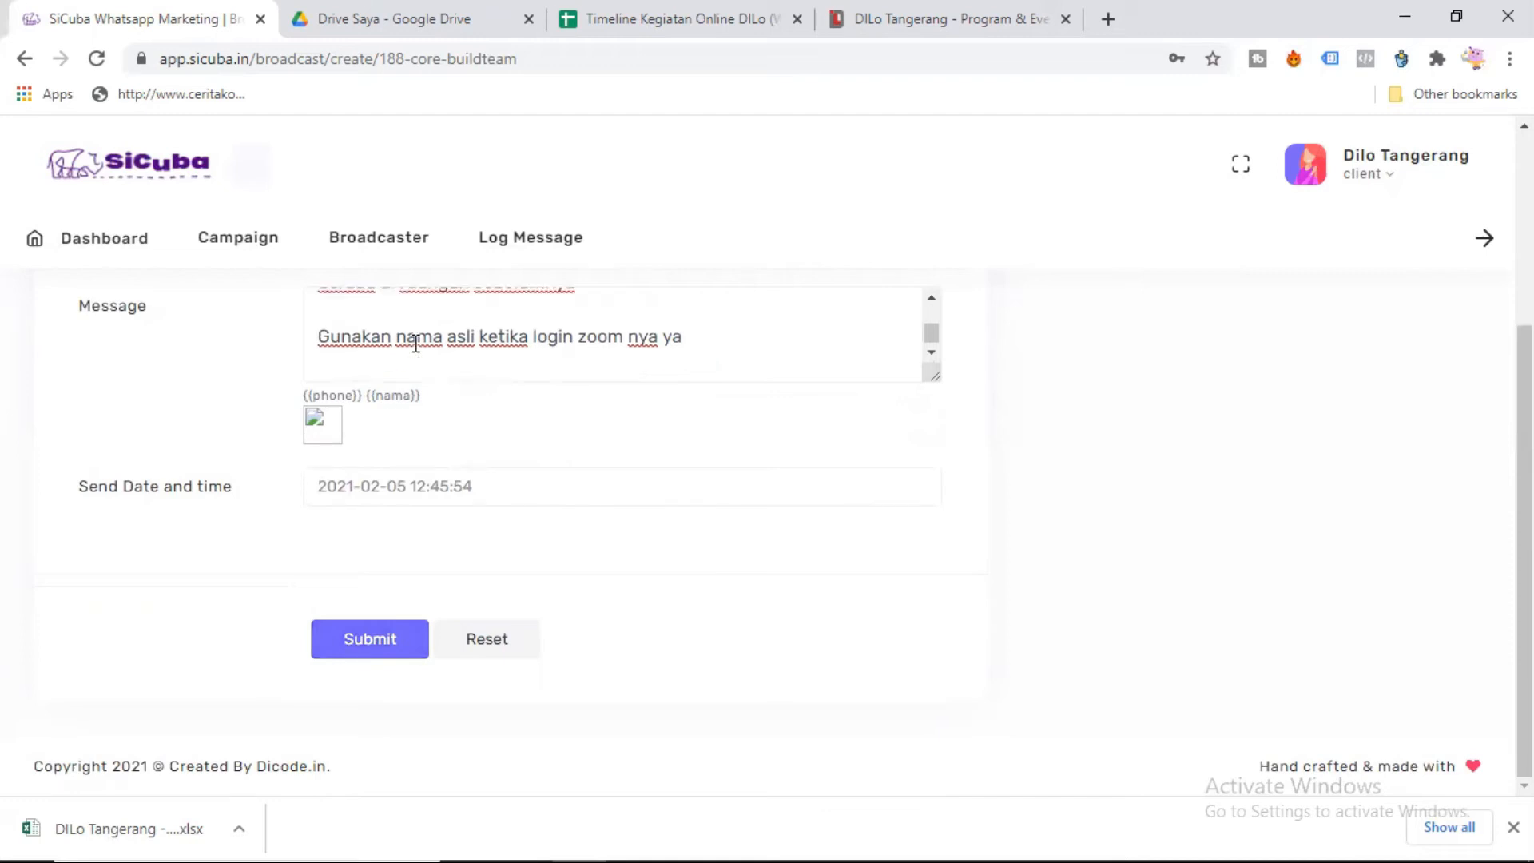
scroll(416, 343, down, 5)
scroll(415, 343, up, 3)
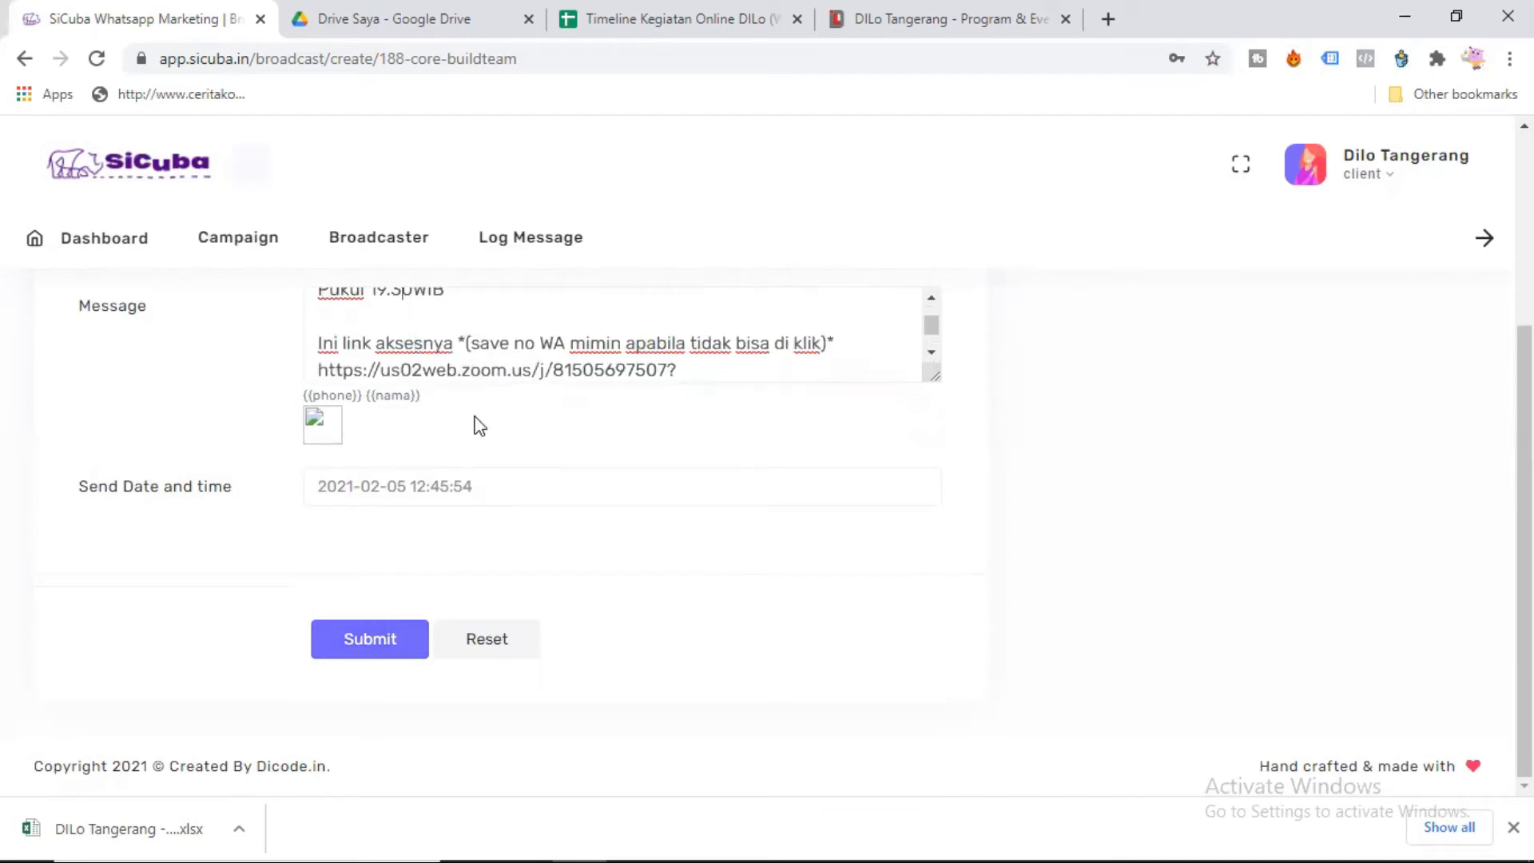
click(400, 657)
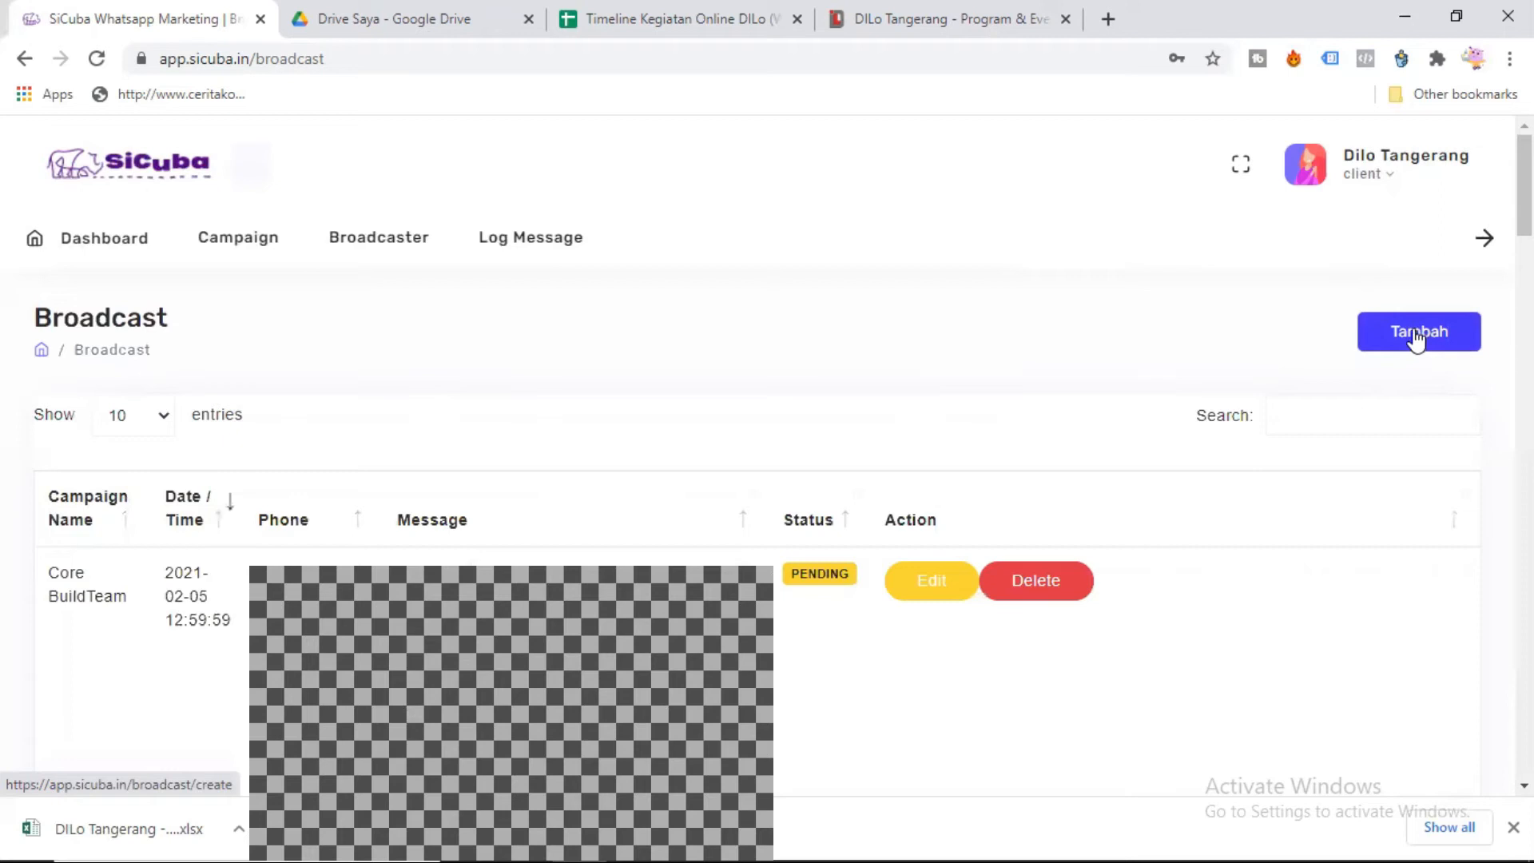
Start a new broadcast for the Core BuildTeam campaign with the customer status Finish.
click(1421, 339)
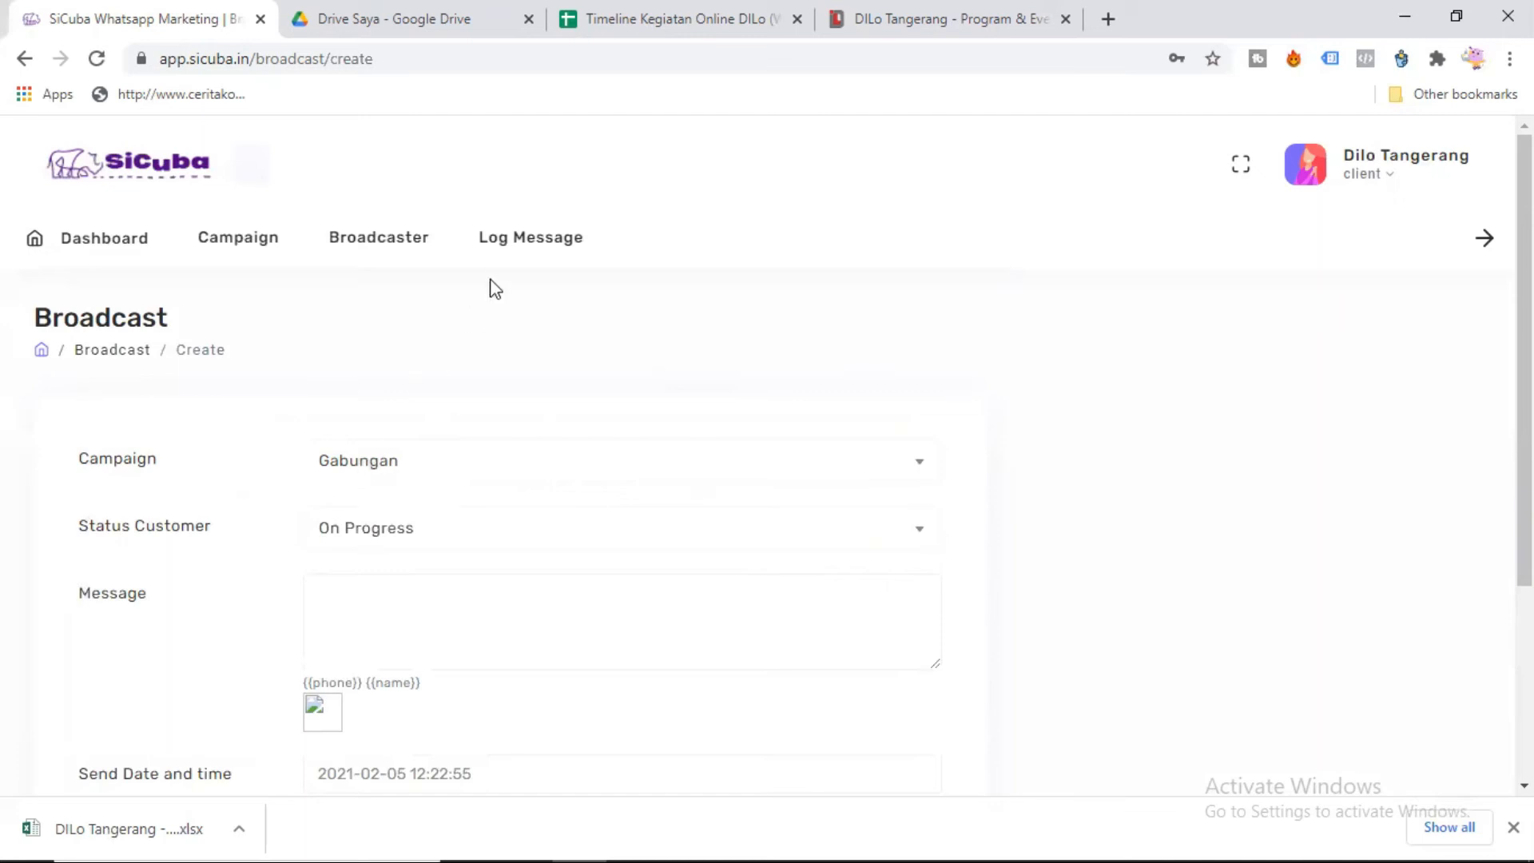
click(339, 469)
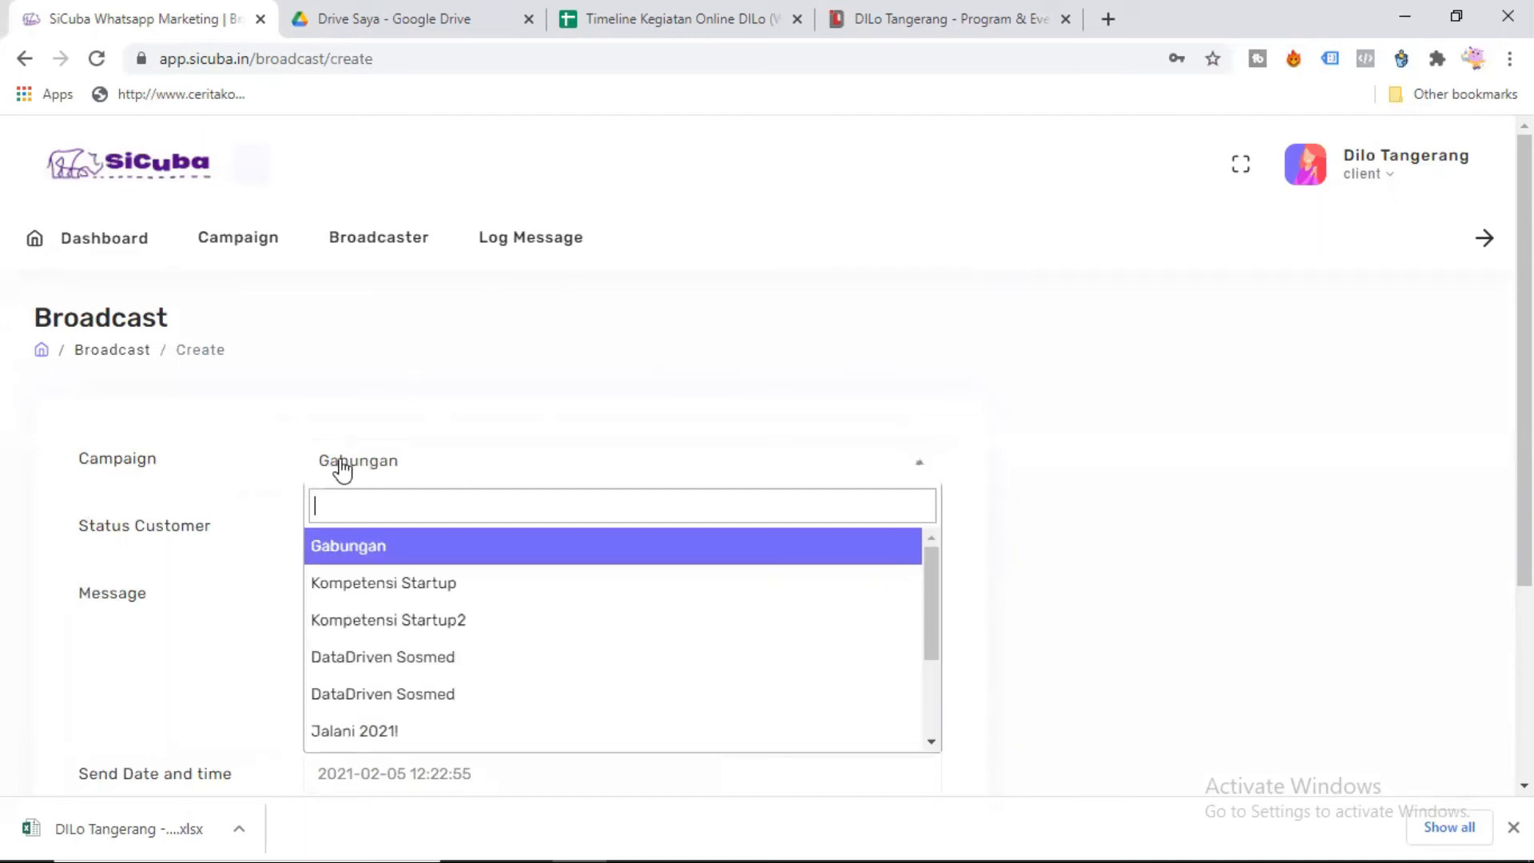
scroll(873, 729, down, 2)
click(872, 729)
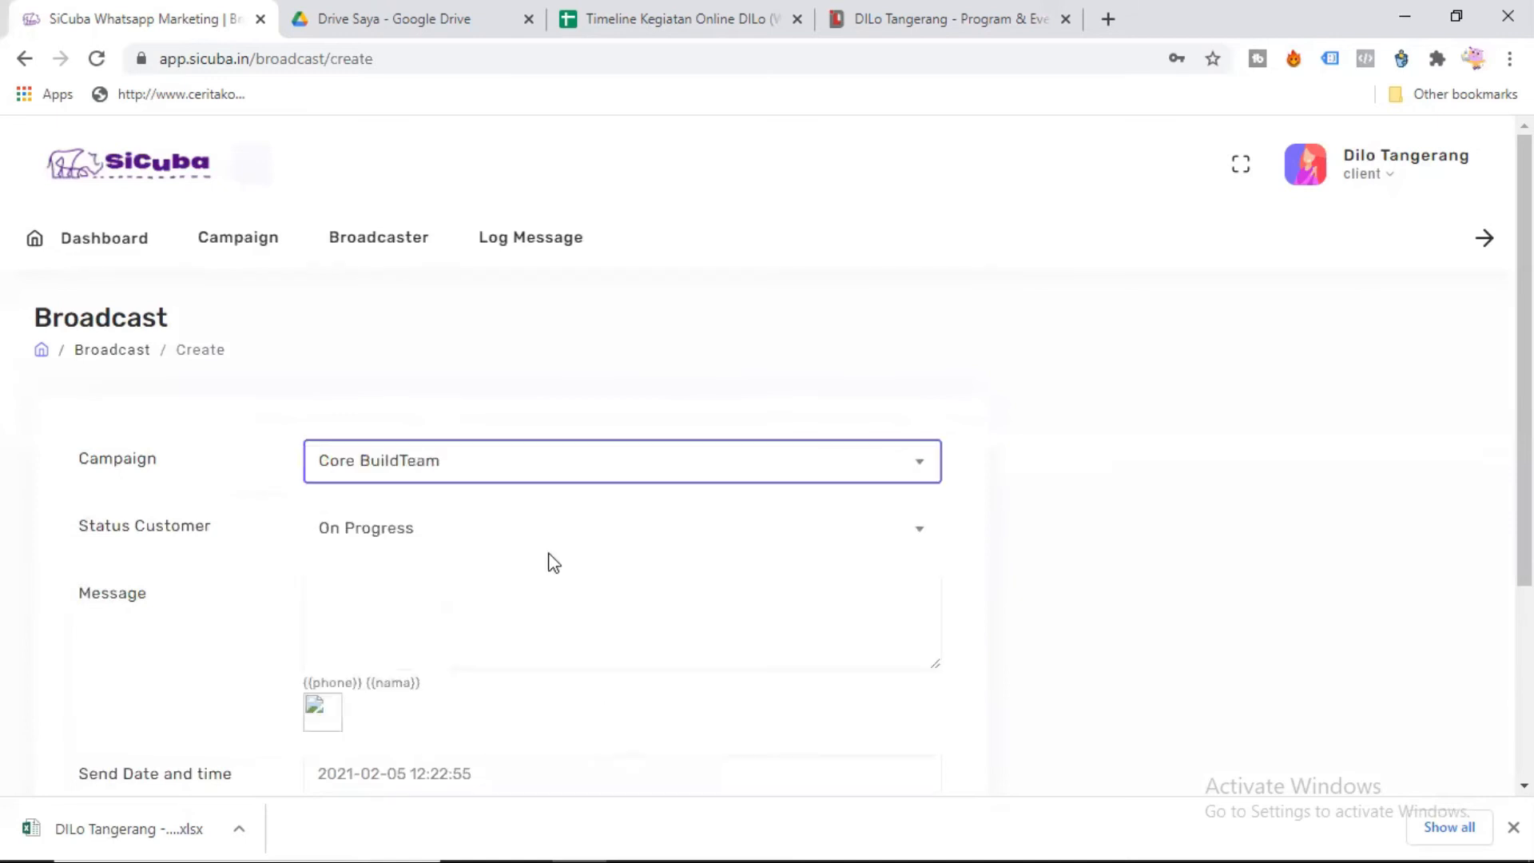
click(501, 530)
click(459, 653)
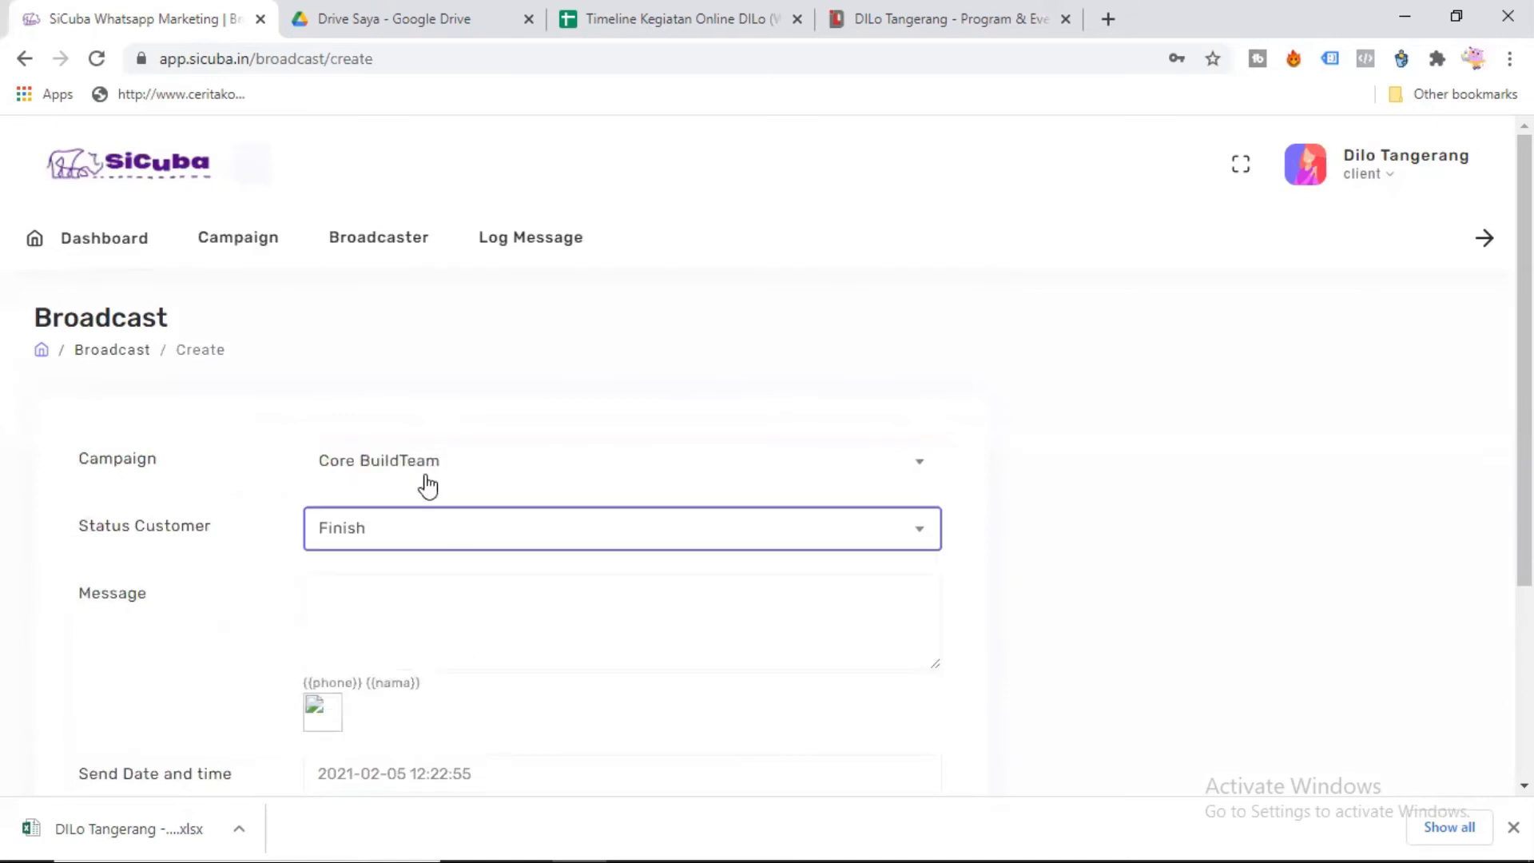
Begin the message with a heading starting "*REMINDER: 1 JAM LAGI" and the greeting "Hola {{name}}", followed by a blank line.
click(409, 619)
text(*)
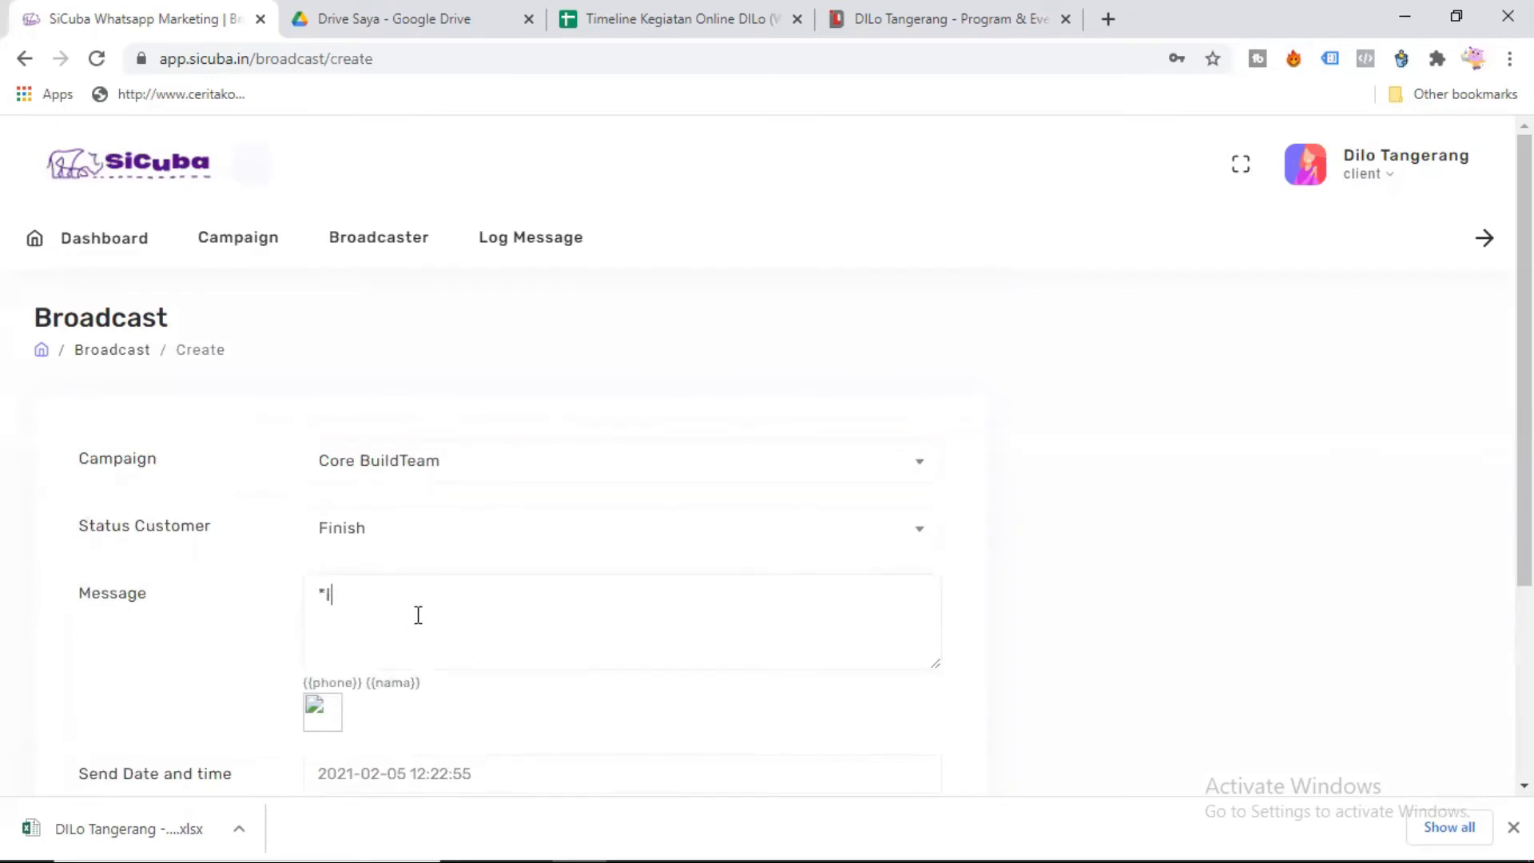
text(Reminder 1 Jam)
key(ctrl+a)
text(*REMINDER: 1 JAM LAGI DIMULHola {{name}})
key(Return)
key(Return)
Begin the paragraph under the greeting with the word "Agenda", removing any other wording after it.
text(Agenda kita akan dimul)
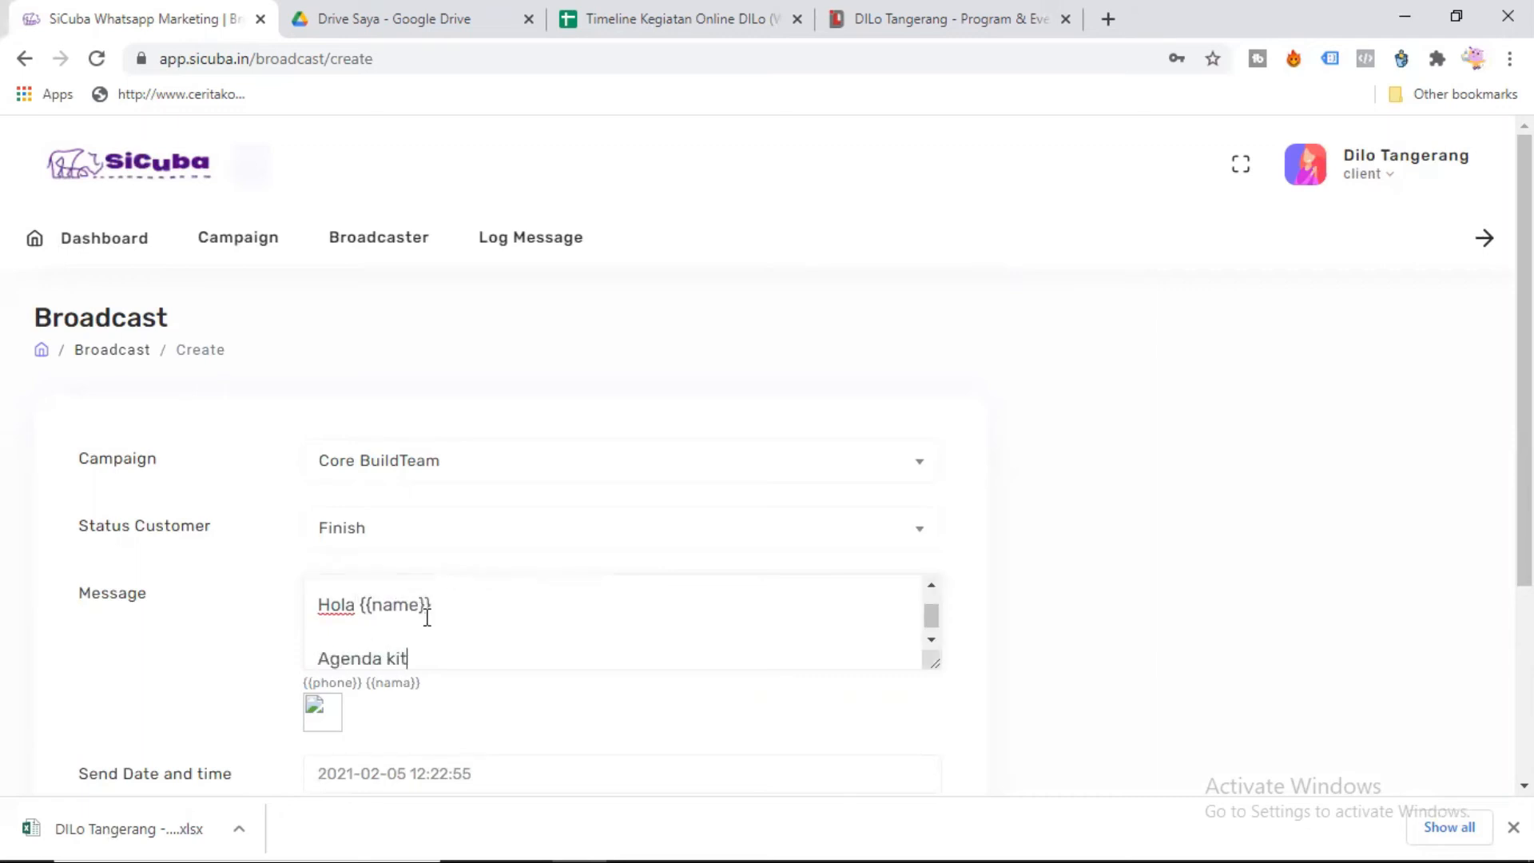
key(BackSpace)
key(BackSpace)
key(BackSpace)
key(BackSpace)
key(BackSpace)
key(BackSpace)
key(BackSpace)
key(BackSpace)
key(BackSpace)
key(BackSpace)
key(BackSpace)
key(BackSpace)
key(BackSpace)
key(BackSpace)
key(BackSpace)
Continue with the event title from the event page, "HOW TO BUILD (Your Early Startup) CORE TEAM", and "akan dimulai 1 JAM lagi, yaitu pada pukul 19.30WIB".
click(919, 19)
click(247, 64)
key(ctrl+c)
click(192, 19)
key(ctrl+v)
click(991, 20)
triple_click(376, 301)
key(ctrl+c)
click(176, 19)
drag(387, 660, 890, 644)
key(ctrl+v)
key(BackSpace)
text(akan dimulai 1 JAM )
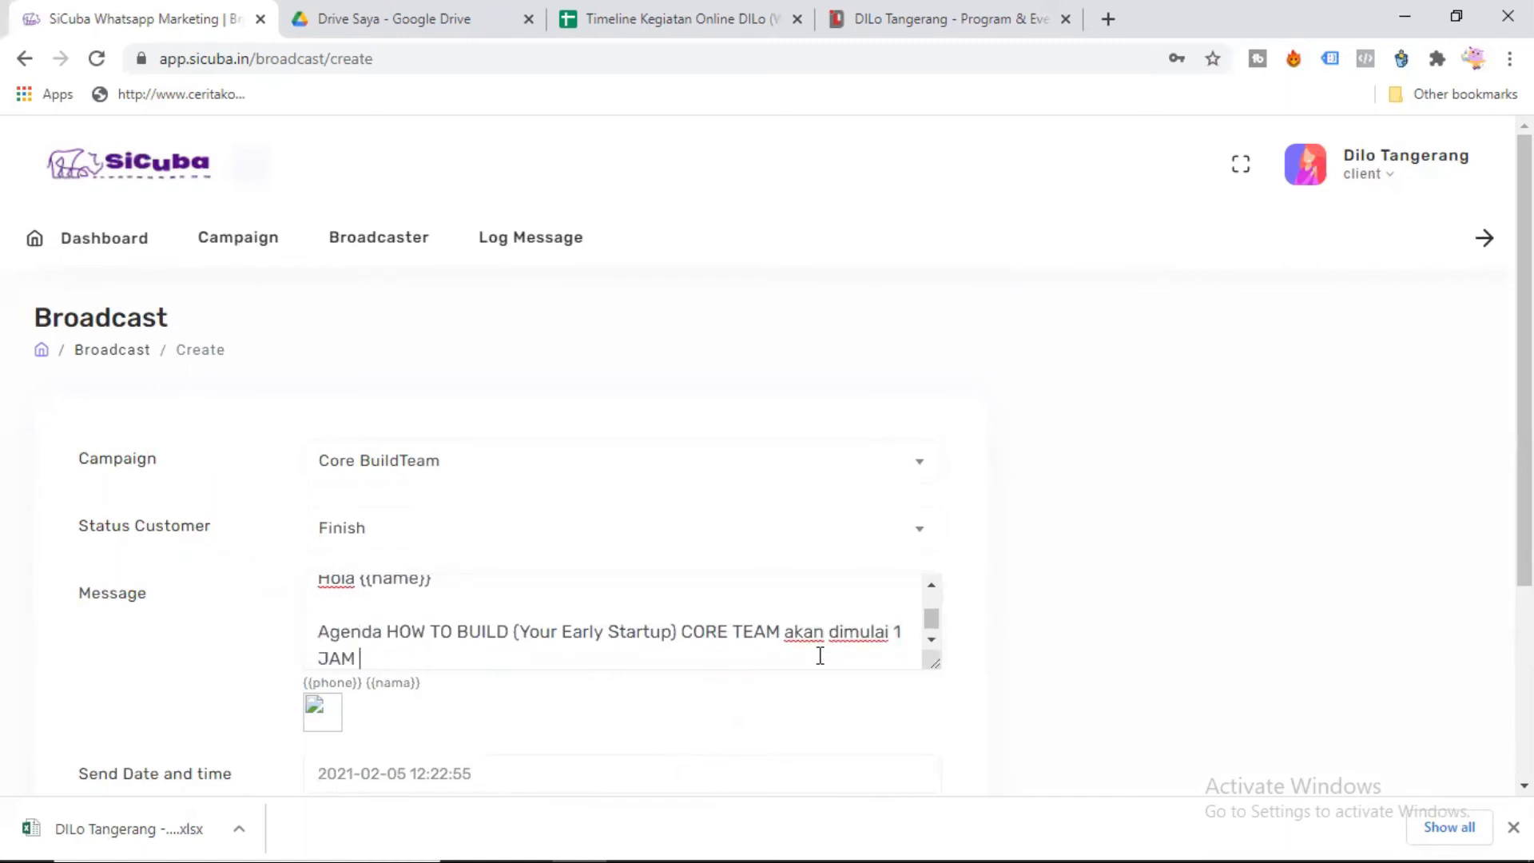
text(lagi, yaitu pada pukul 19.30WIB)
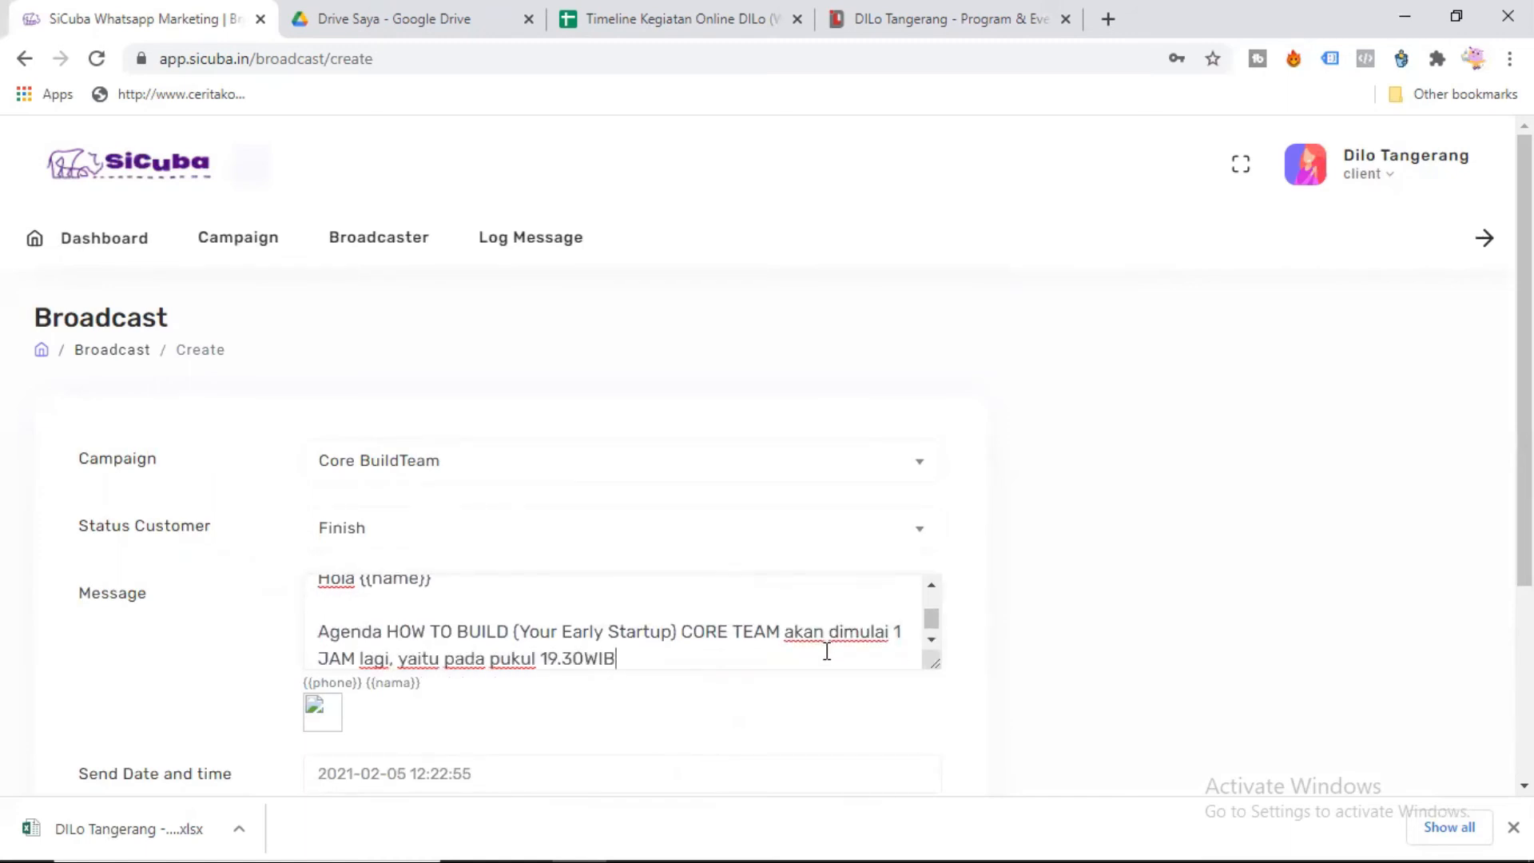
Add a paragraph reading "Ini link aksesnya ya:" with the Zoom meeting link and its embedded passcode on the line below.
key(Return)
key(Return)
text(Pastikan)
key(BackSpace)
key(BackSpace)
key(BackSpace)
key(BackSpace)
key(BackSpace)
key(BackSpace)
key(BackSpace)
key(BackSpace)
key(BackSpace)
text(Ini link aksesnya ya:)
key(Return)
key(ctrl+v)
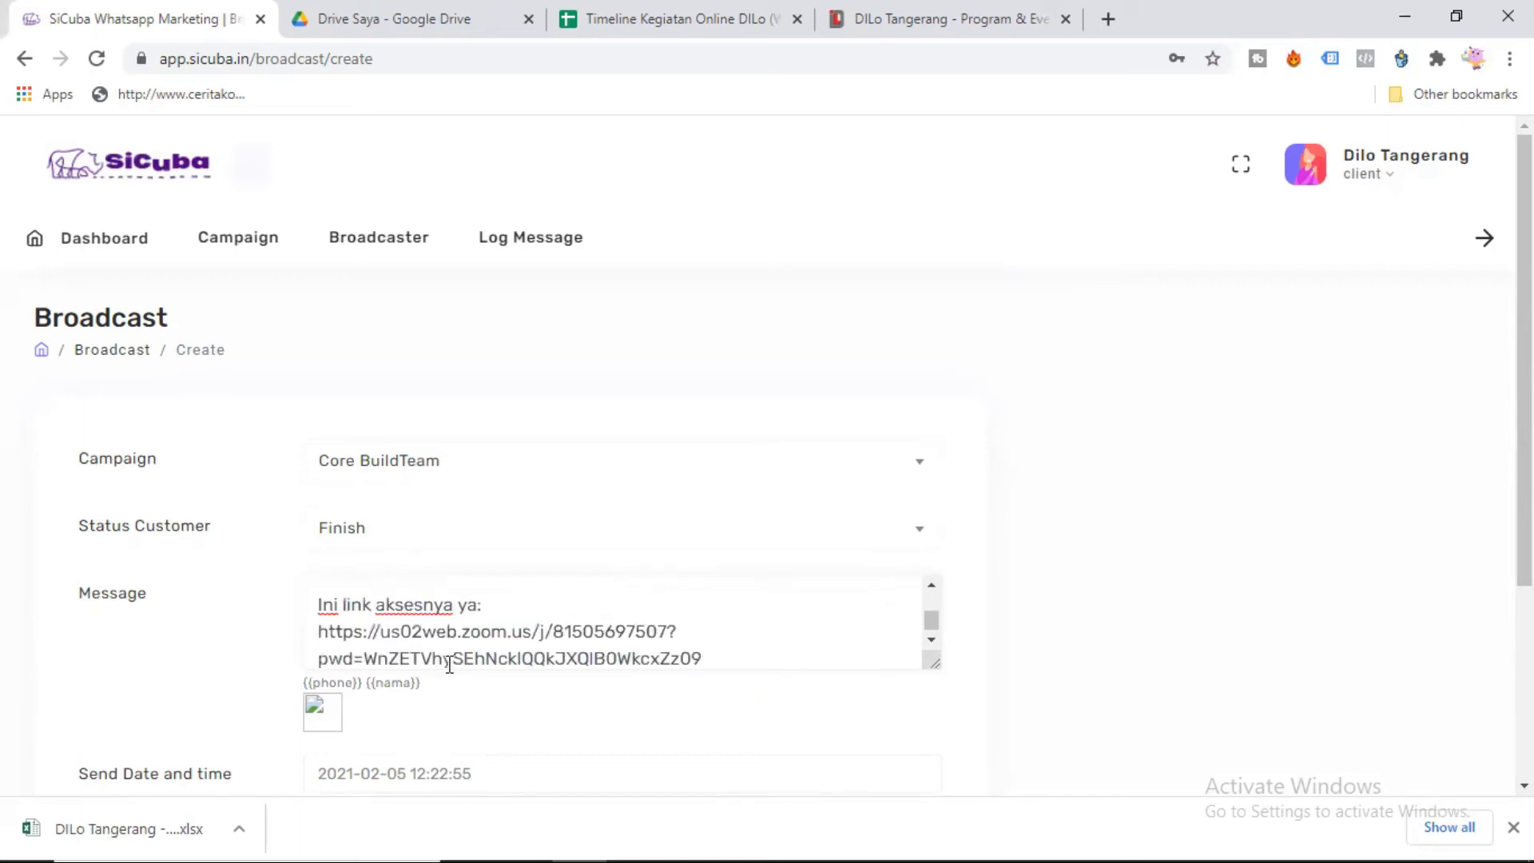
Close the reminder message with the line "See You!" after a blank line.
key(Return)
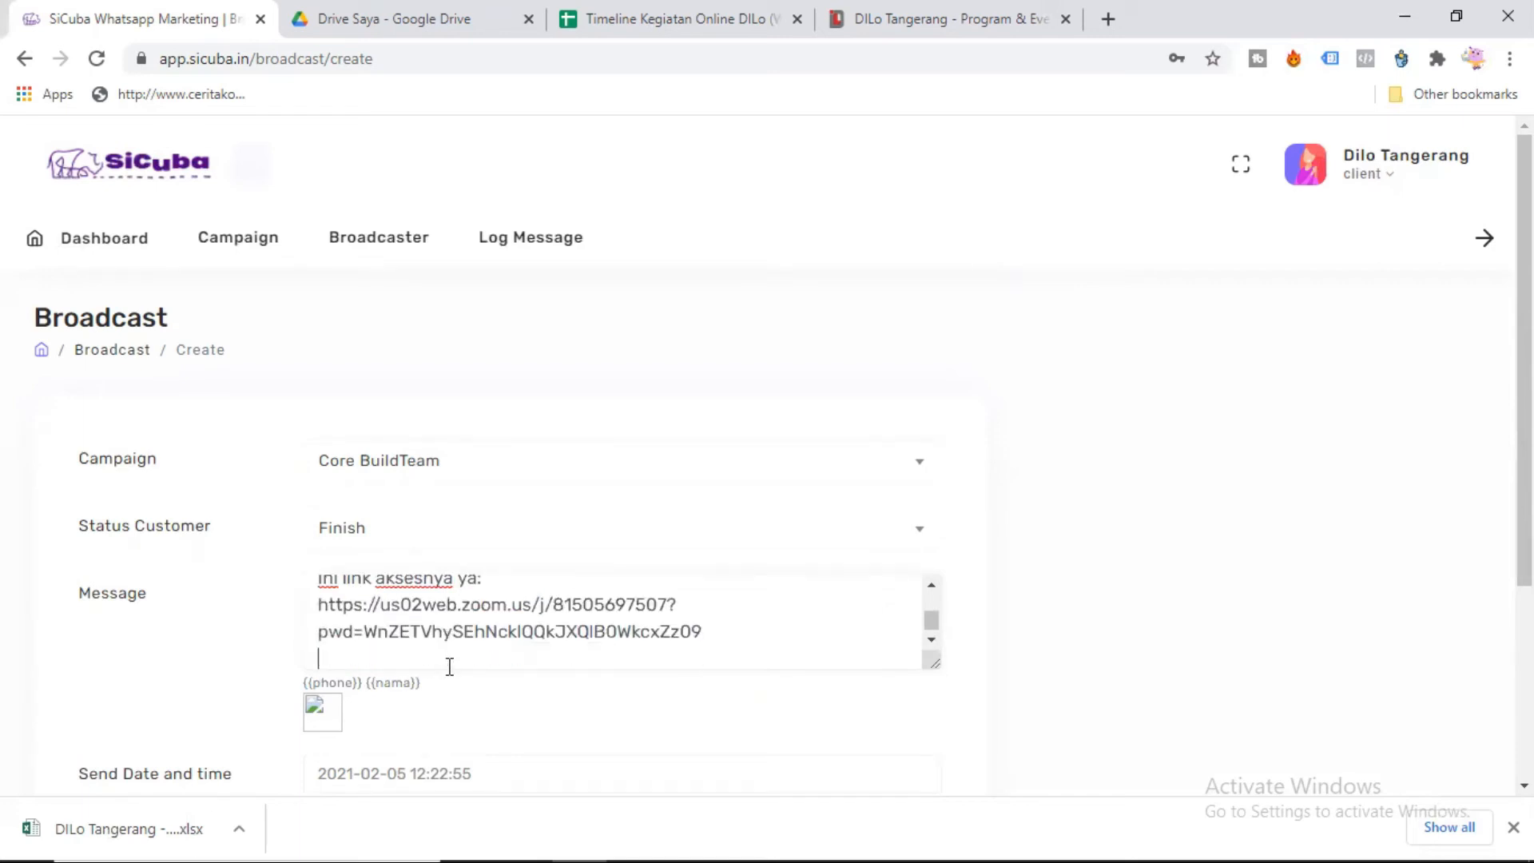
key(Return)
key(BackSpace)
key(BackSpace)
key(BackSpace)
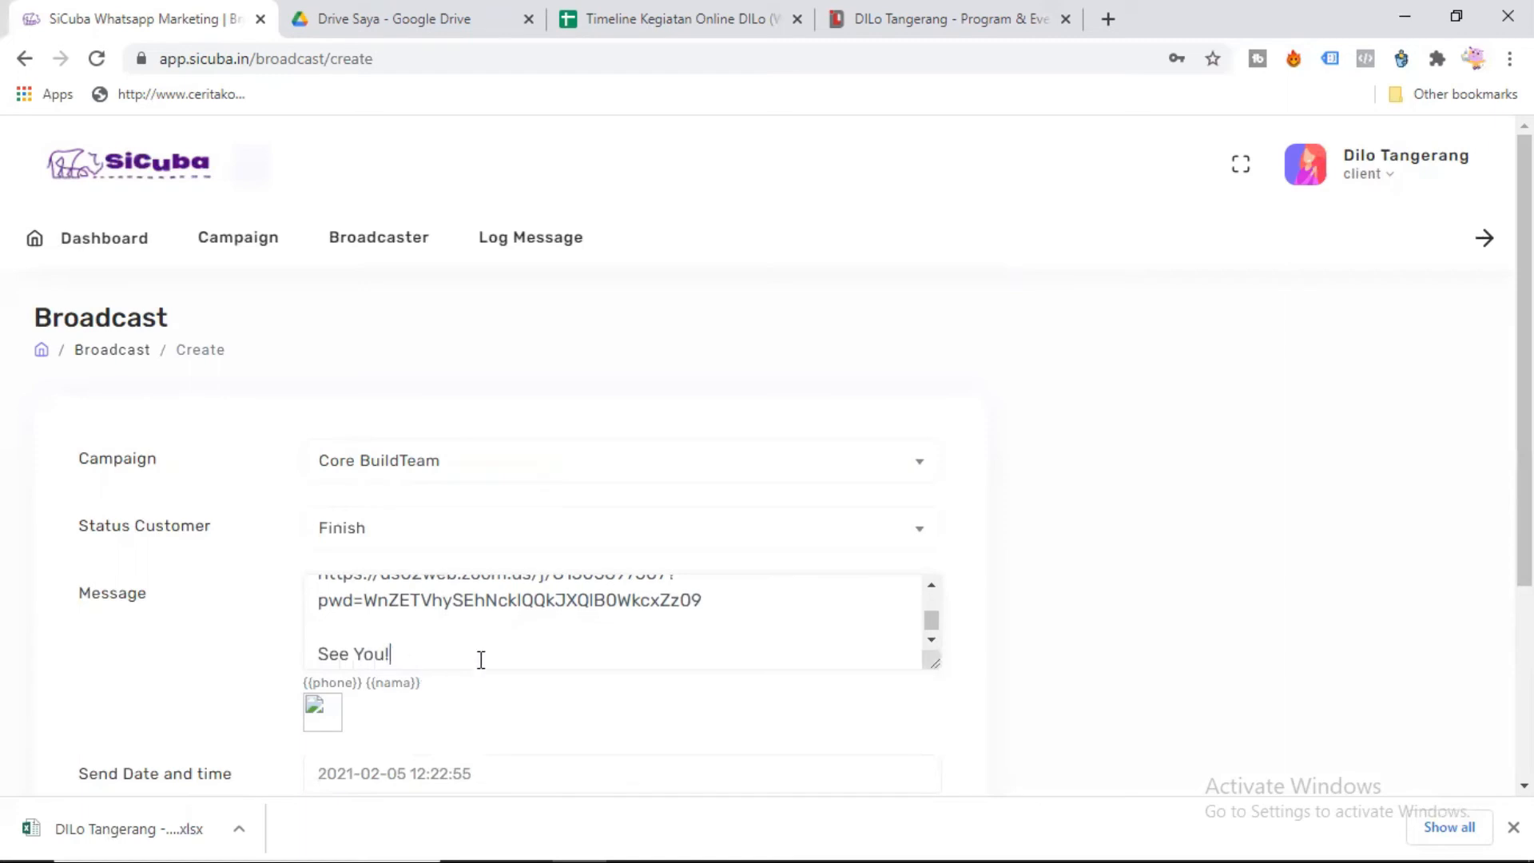
click(510, 774)
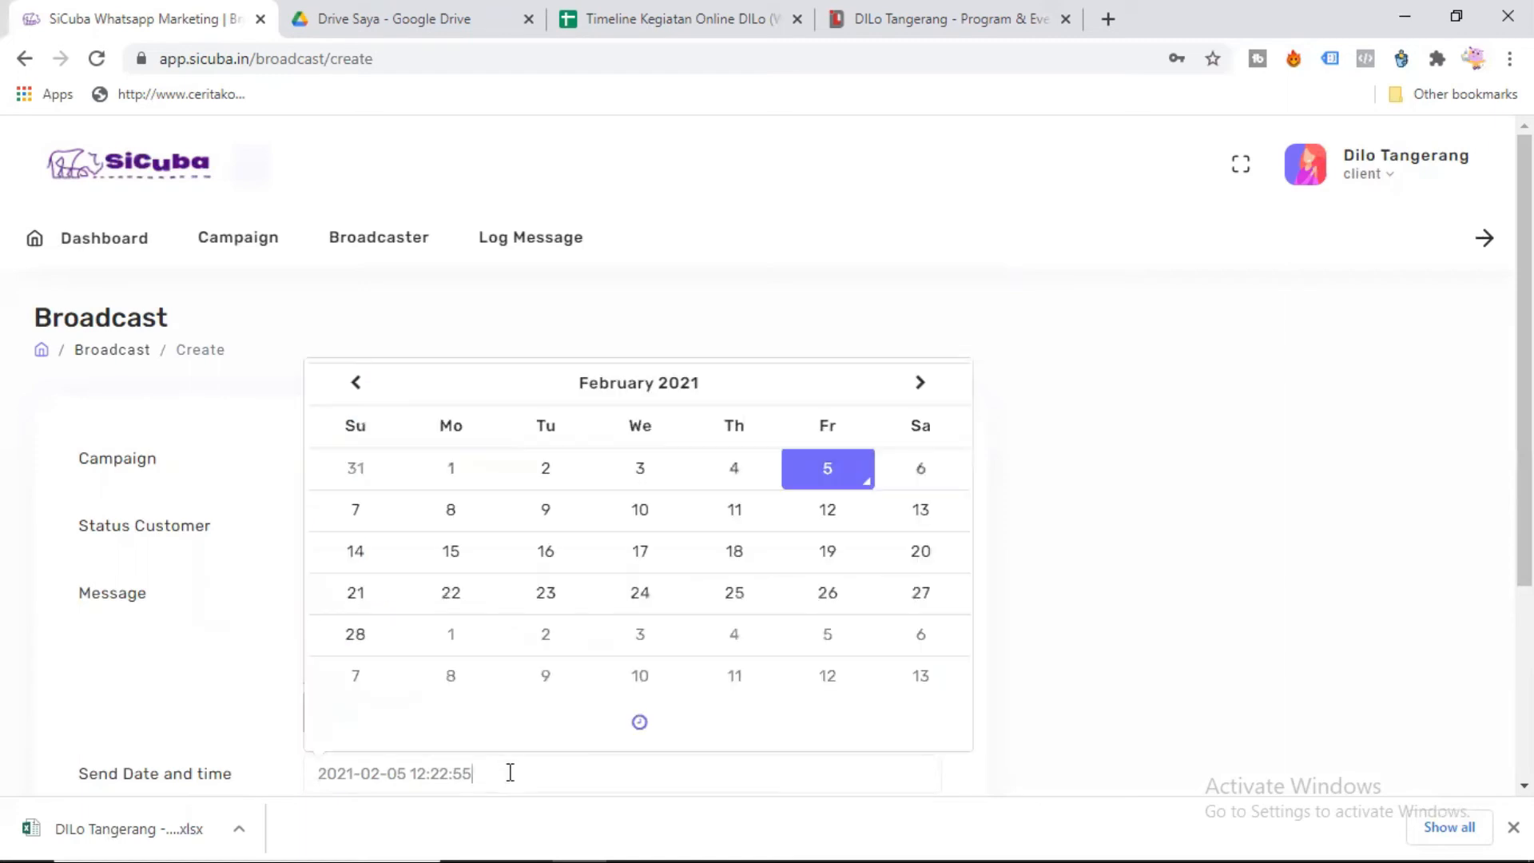
click(589, 729)
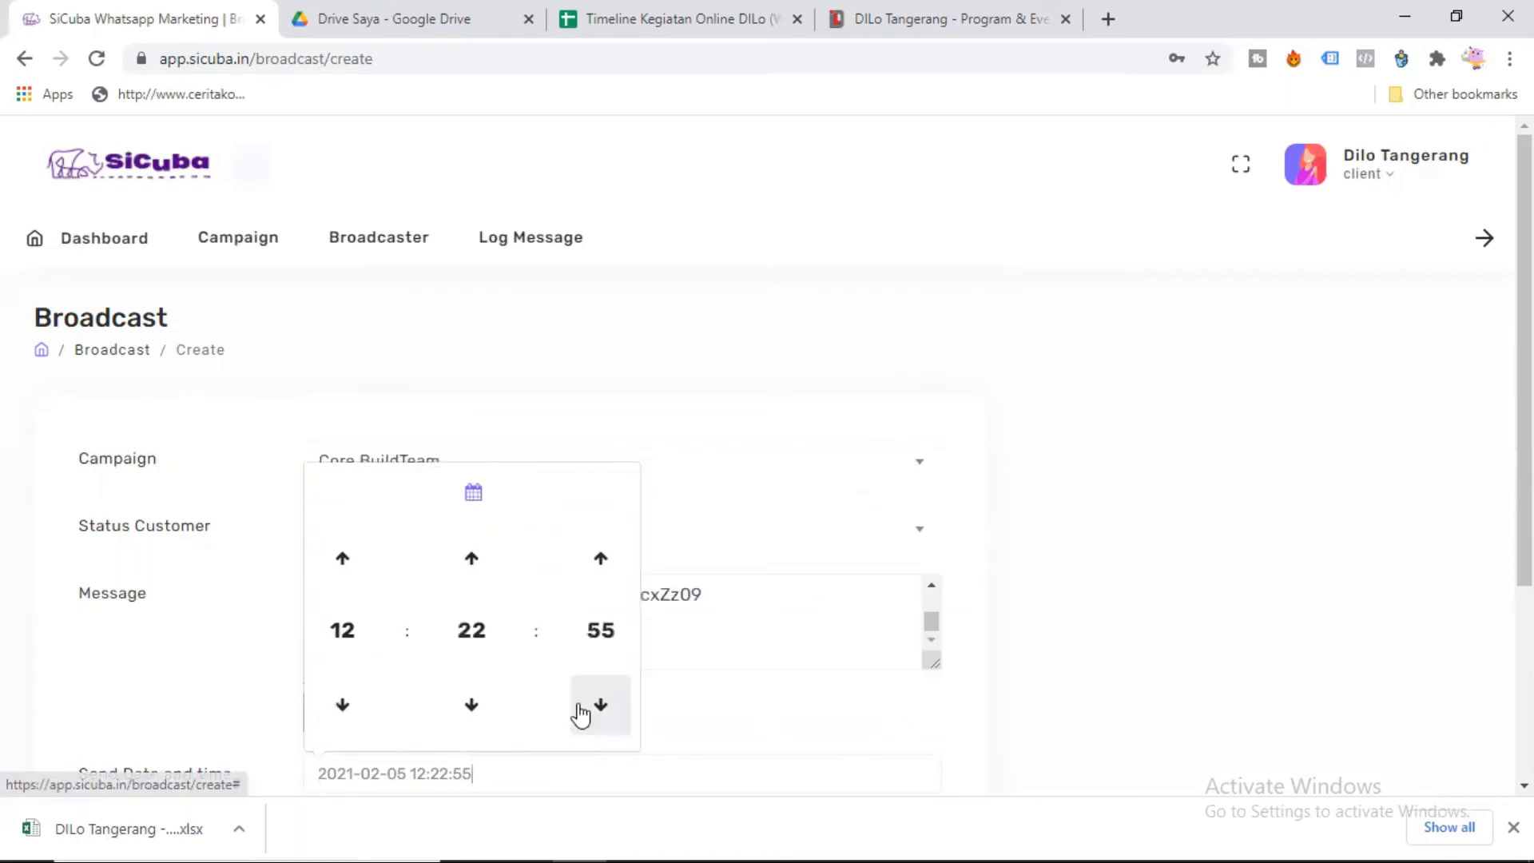
click(346, 639)
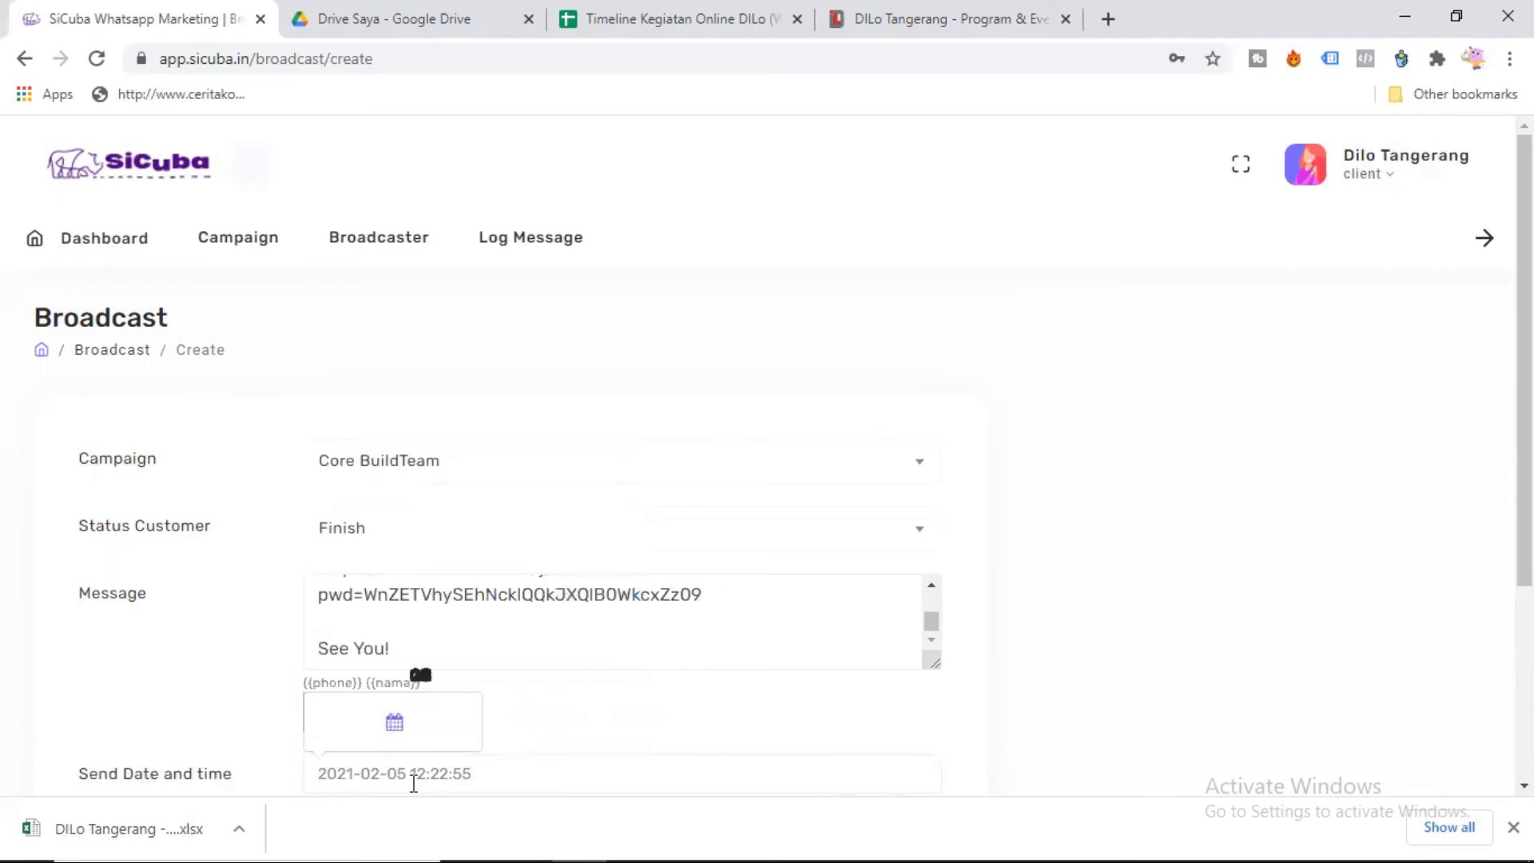
click(442, 773)
Set the reminder's send time to 18:28 on 2021-02-05.
click(472, 772)
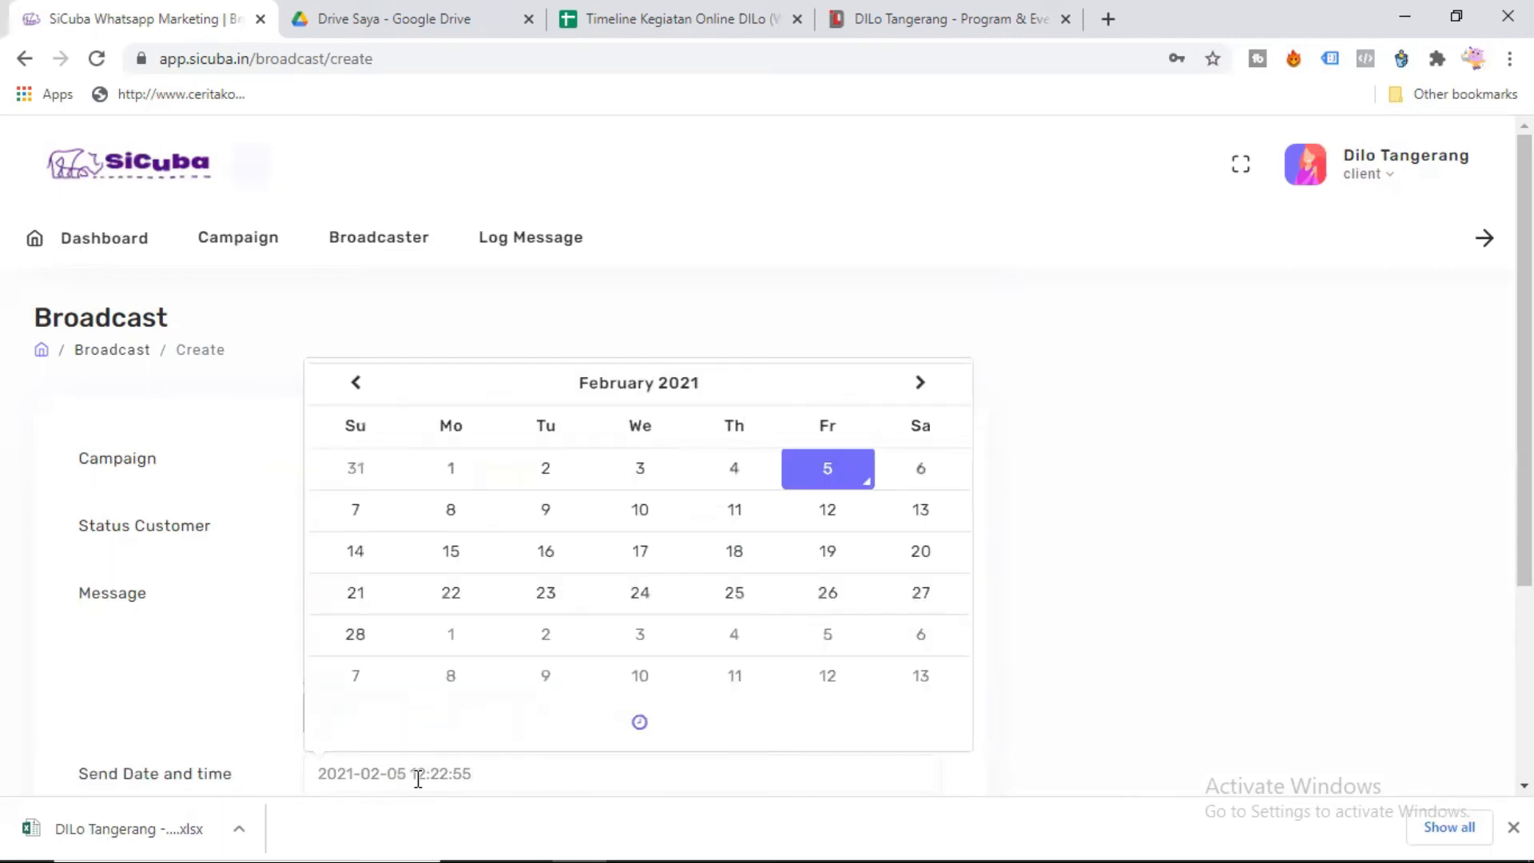
click(646, 722)
click(341, 569)
click(341, 569)
click(342, 570)
click(342, 571)
click(342, 571)
click(342, 571)
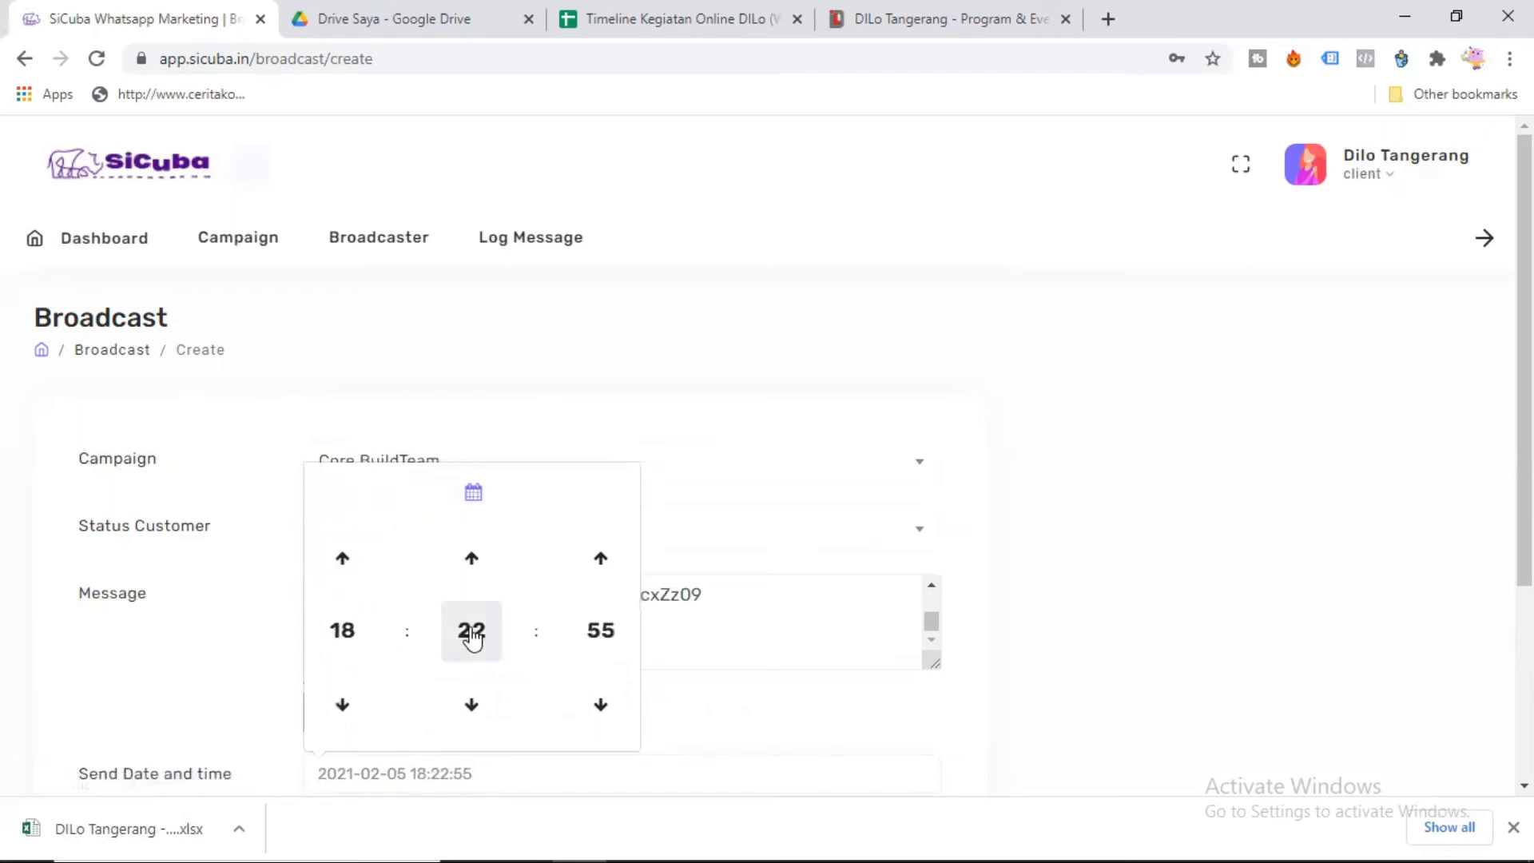
click(471, 631)
click(468, 660)
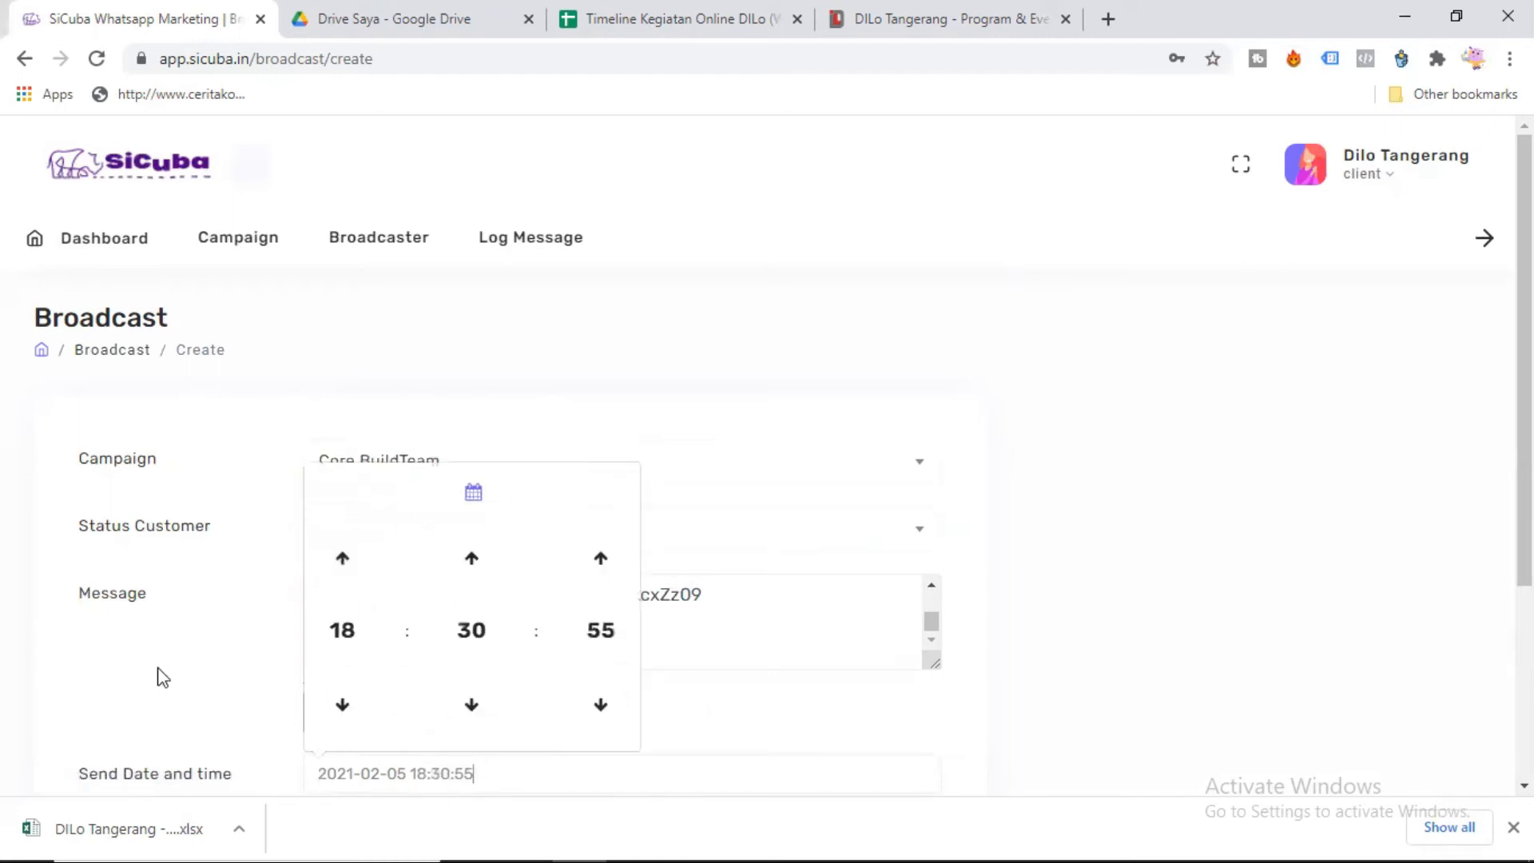
click(470, 705)
click(467, 705)
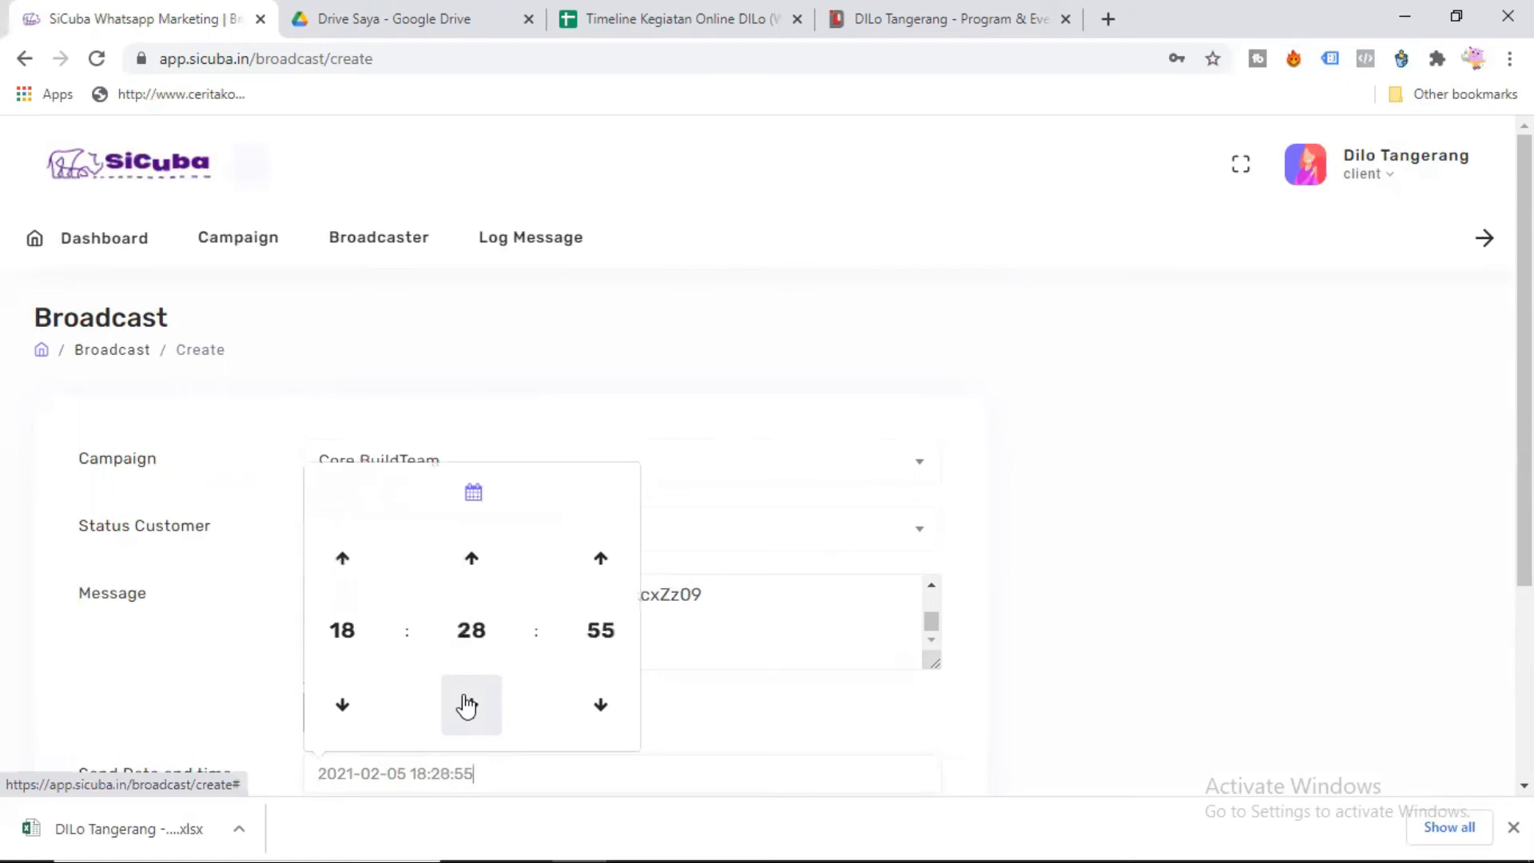
click(160, 660)
Check the reminder's campaign, customer status, message and send time, and submit the broadcast.
scroll(144, 644, down, 2)
scroll(140, 643, down, 2)
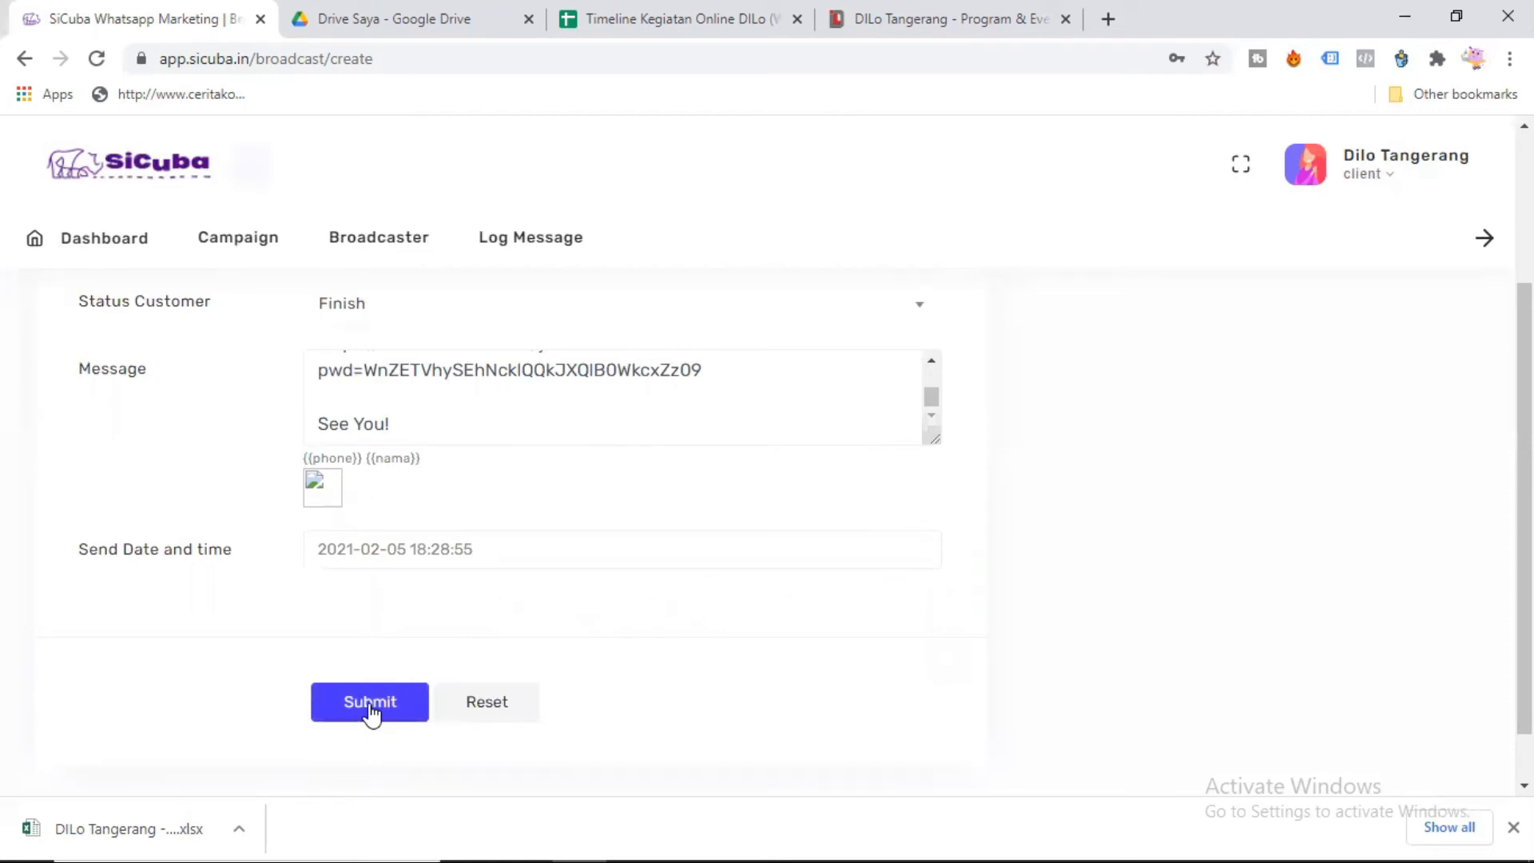
scroll(256, 475, up, 3)
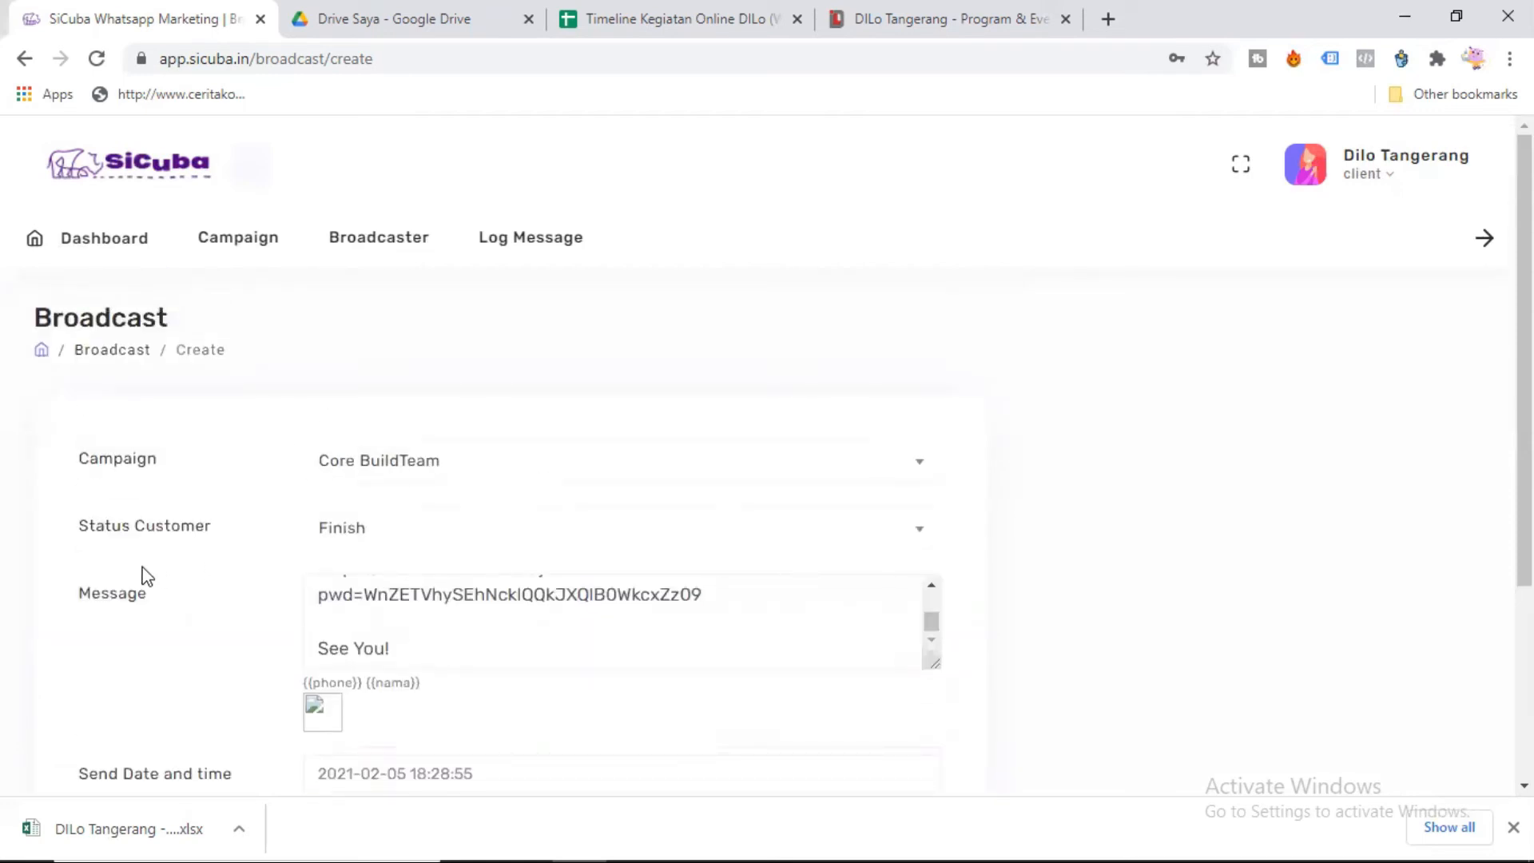
scroll(370, 527, down, 3)
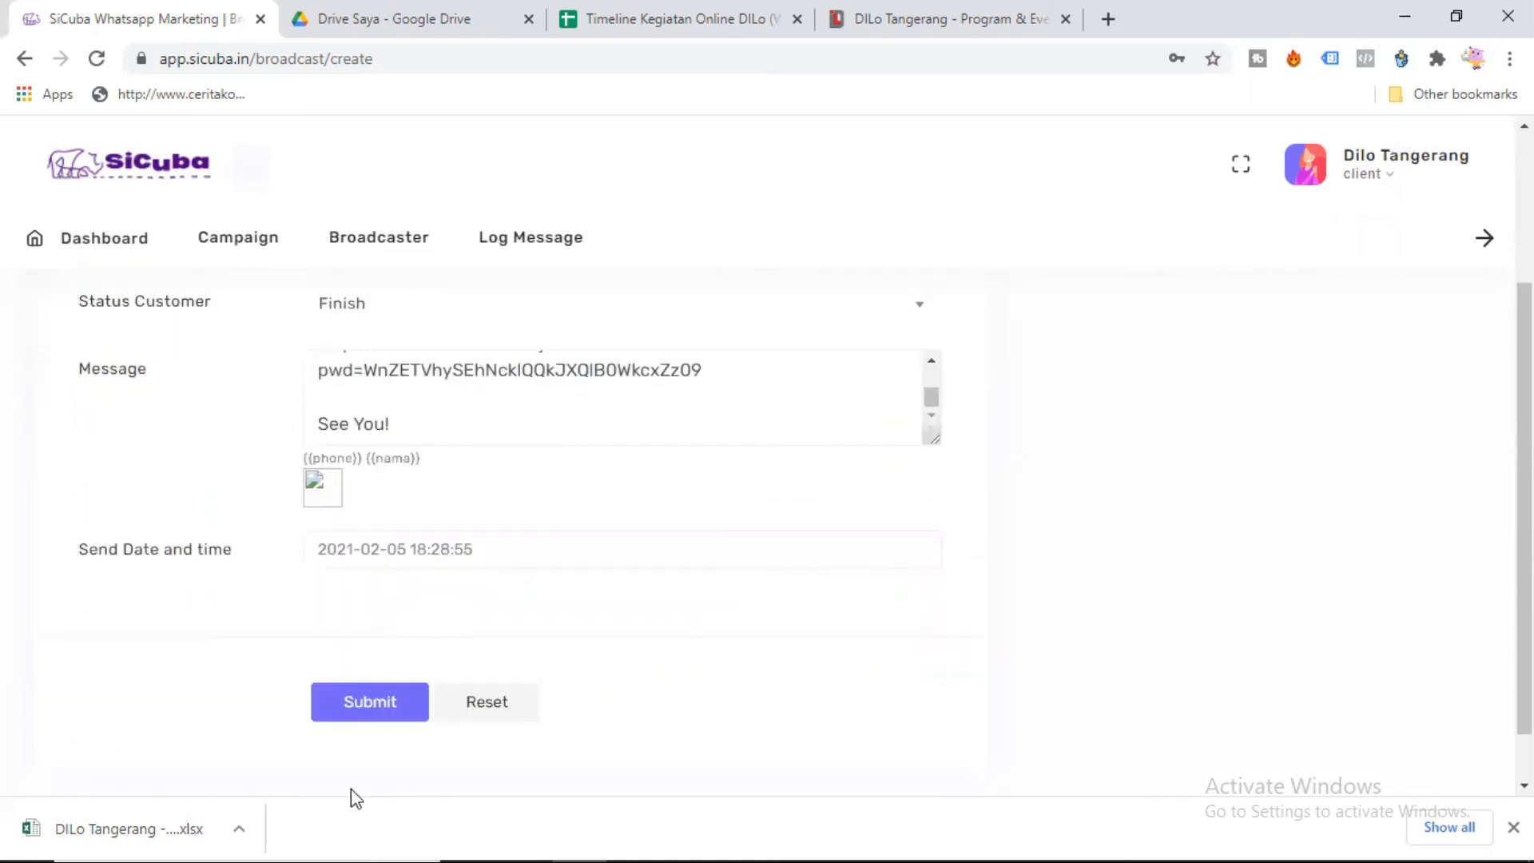
click(372, 708)
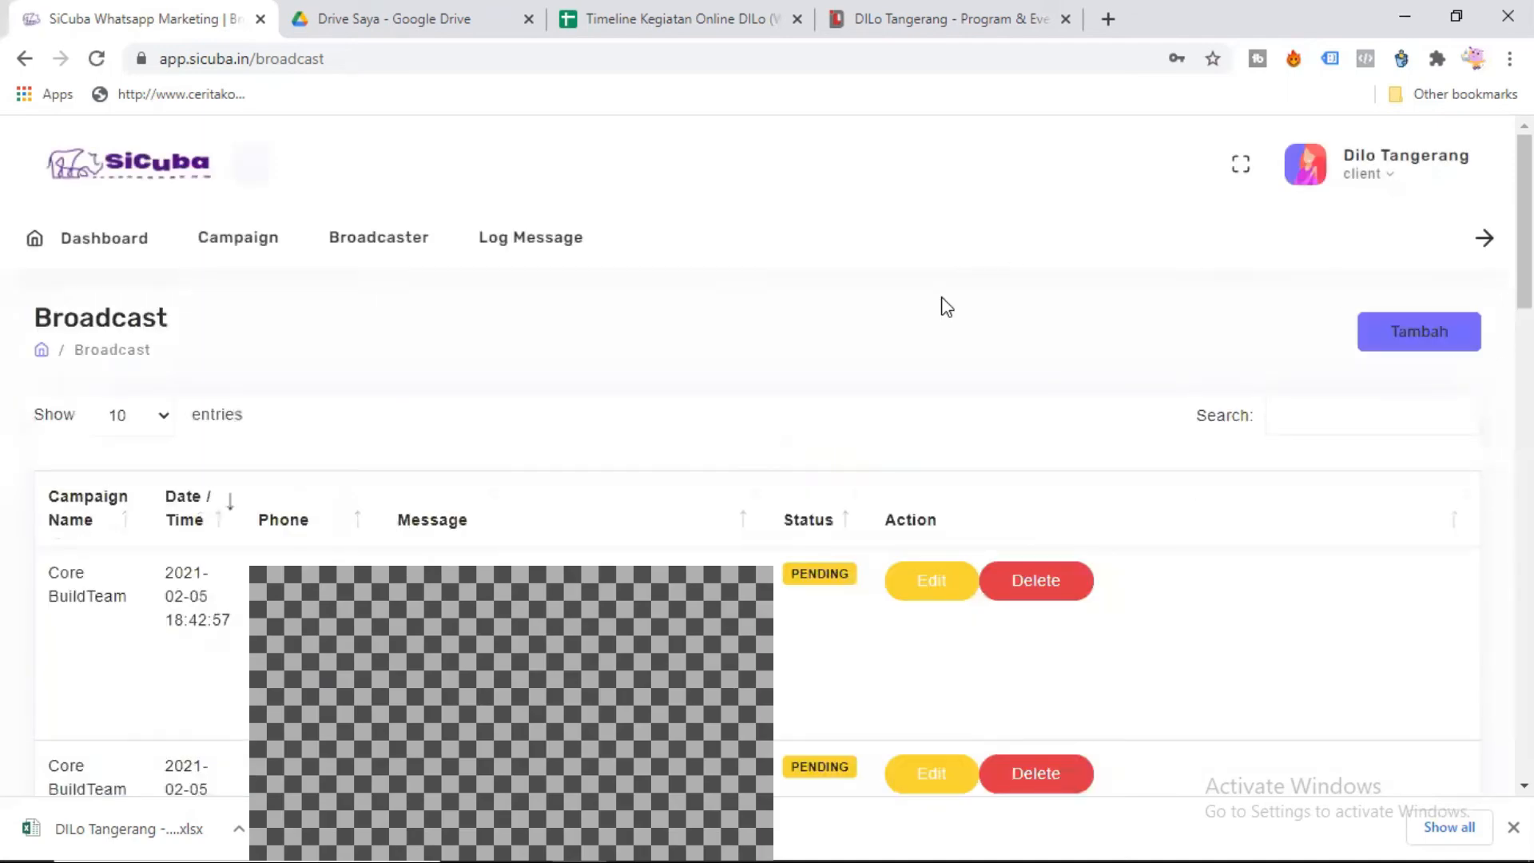
Start another broadcast for the Core BuildTeam campaign with the customer status set to Finish.
click(1400, 331)
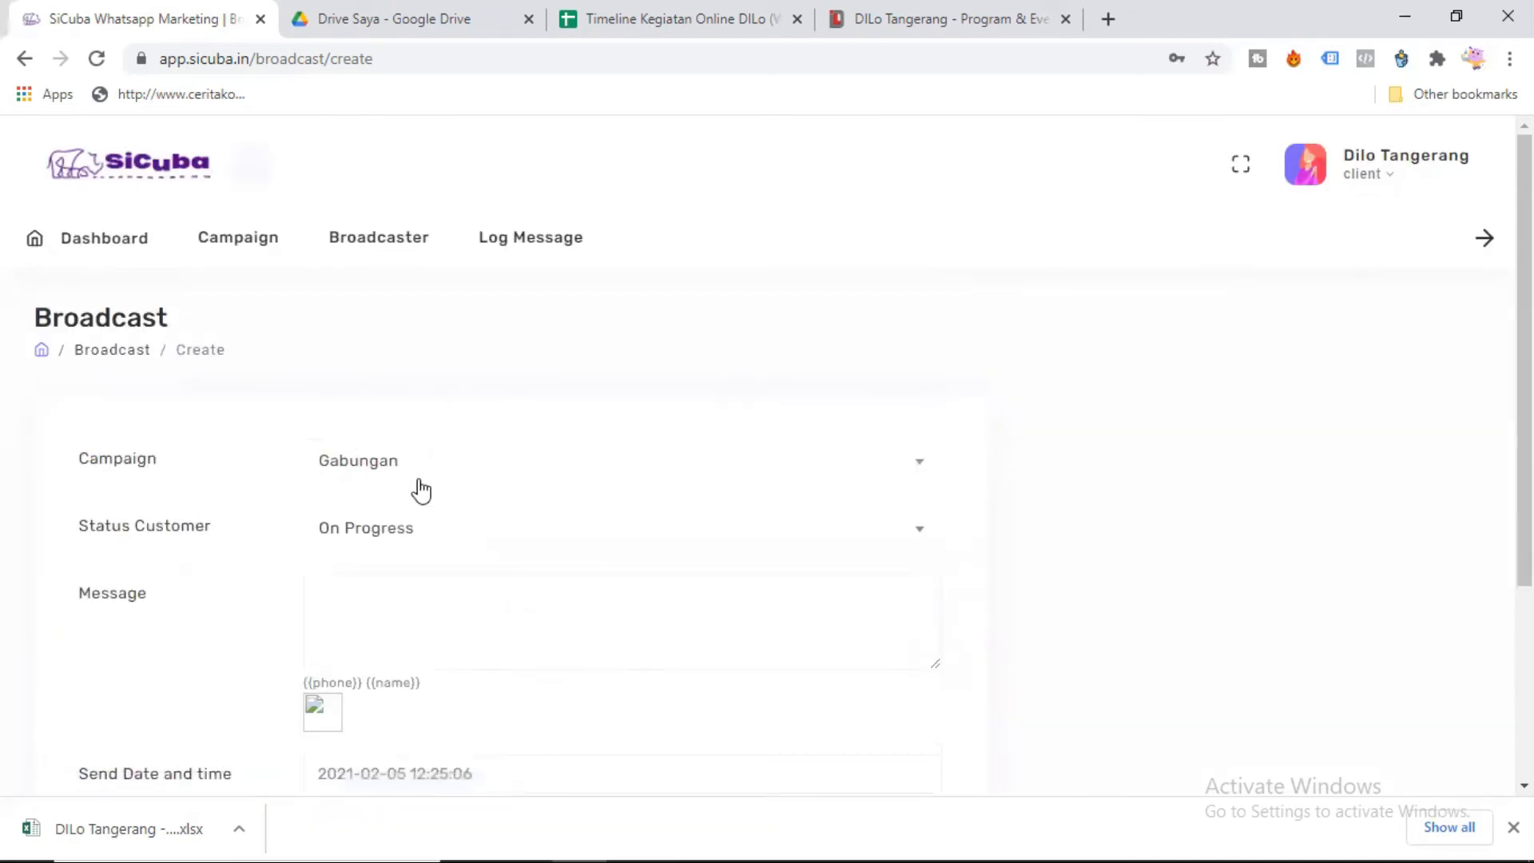
click(444, 473)
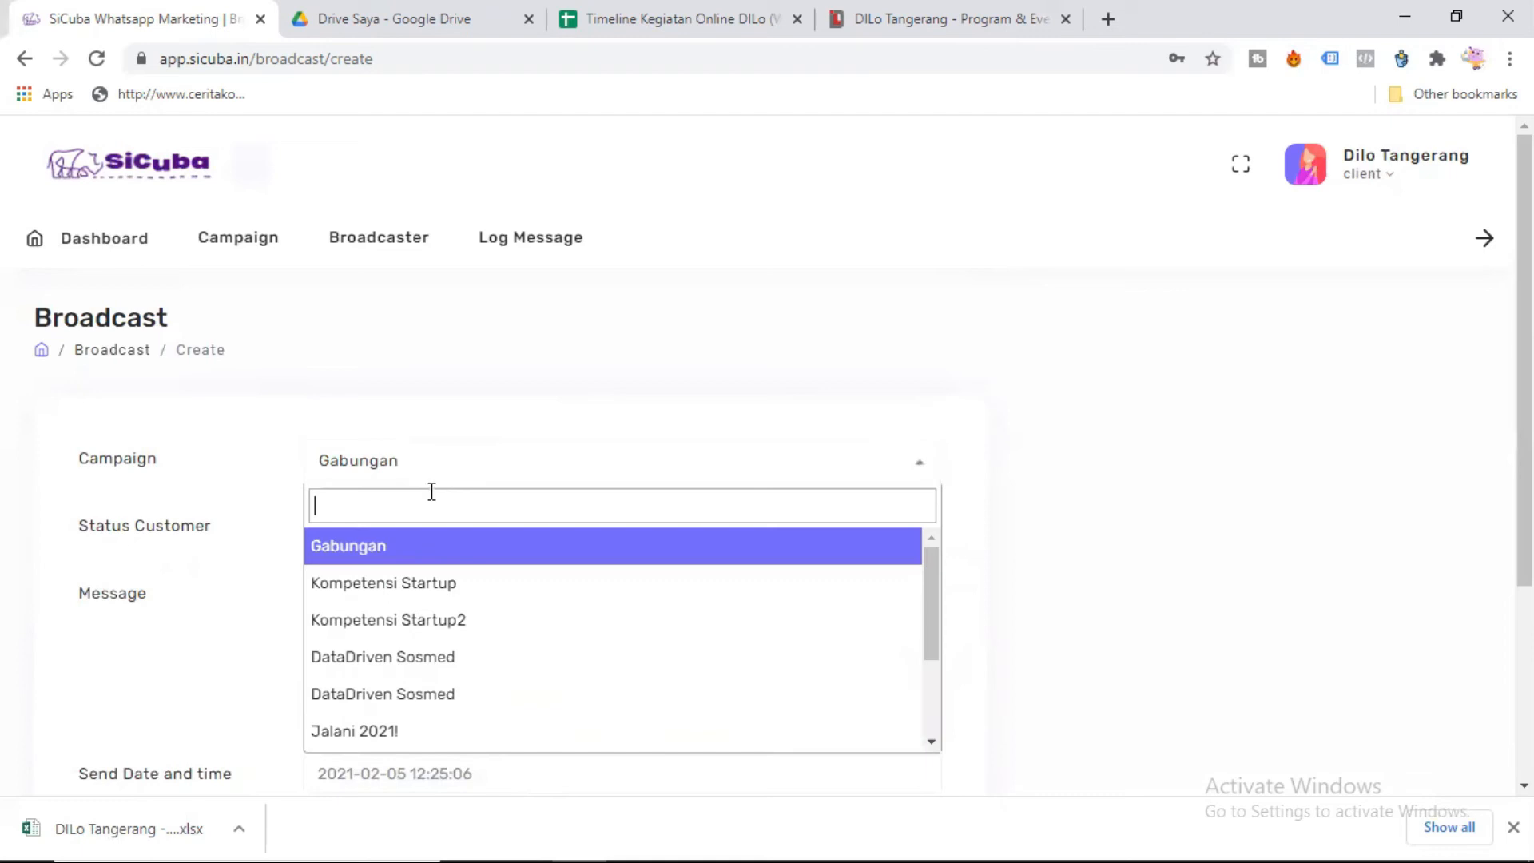
scroll(432, 663, down, 2)
click(406, 734)
Write the message "Yuk merapat... agenda kita akan segera dimulai" with a second paragraph "Ditunggu ya {{nama}}", and select the name placeholder.
click(450, 610)
text(Y)
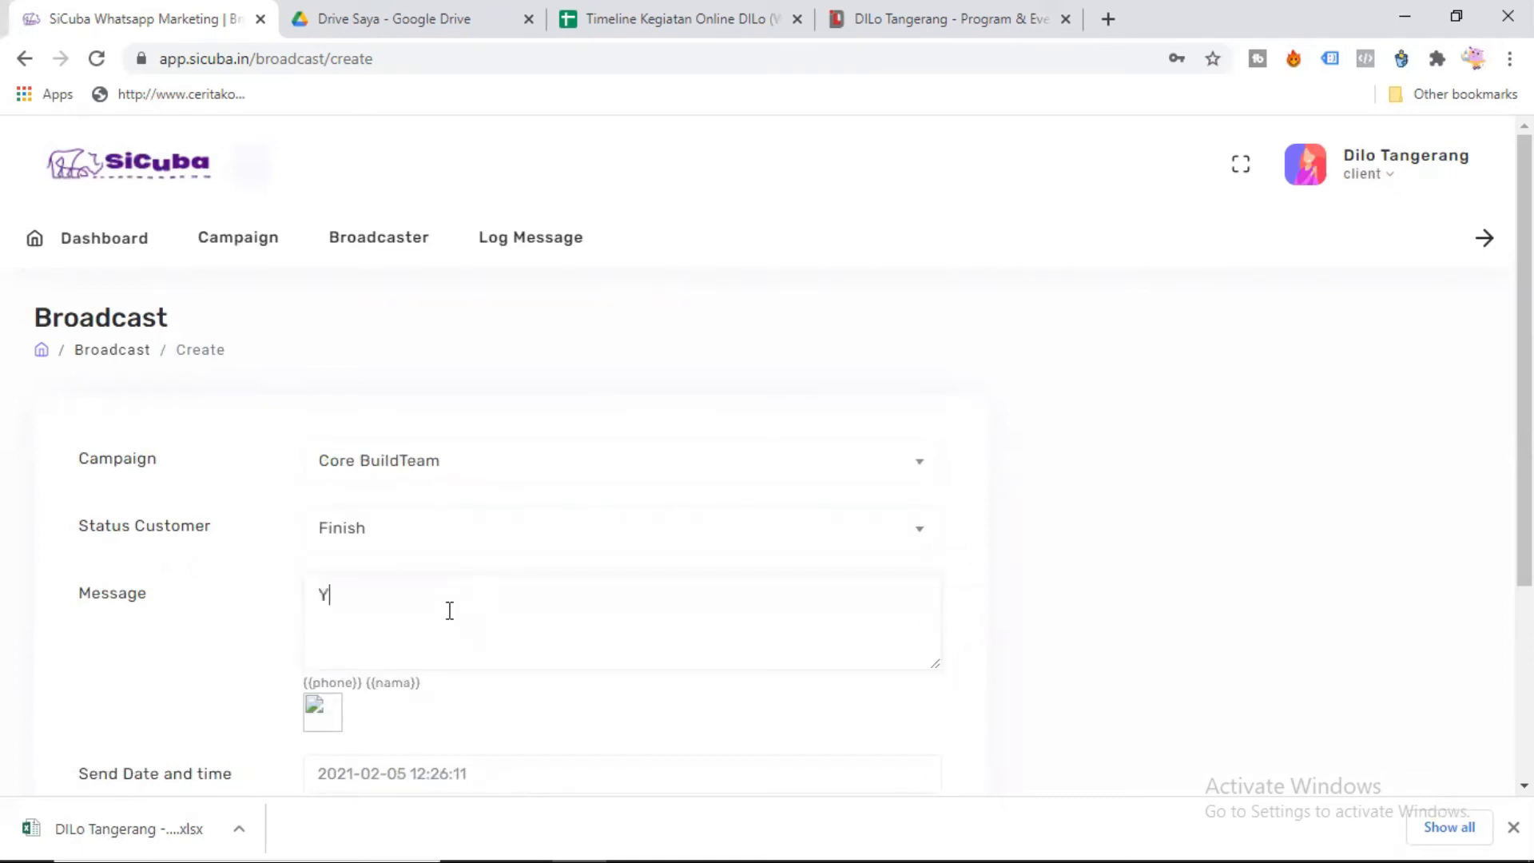
text(uk merapat... agenda kita akan segera dimulai)
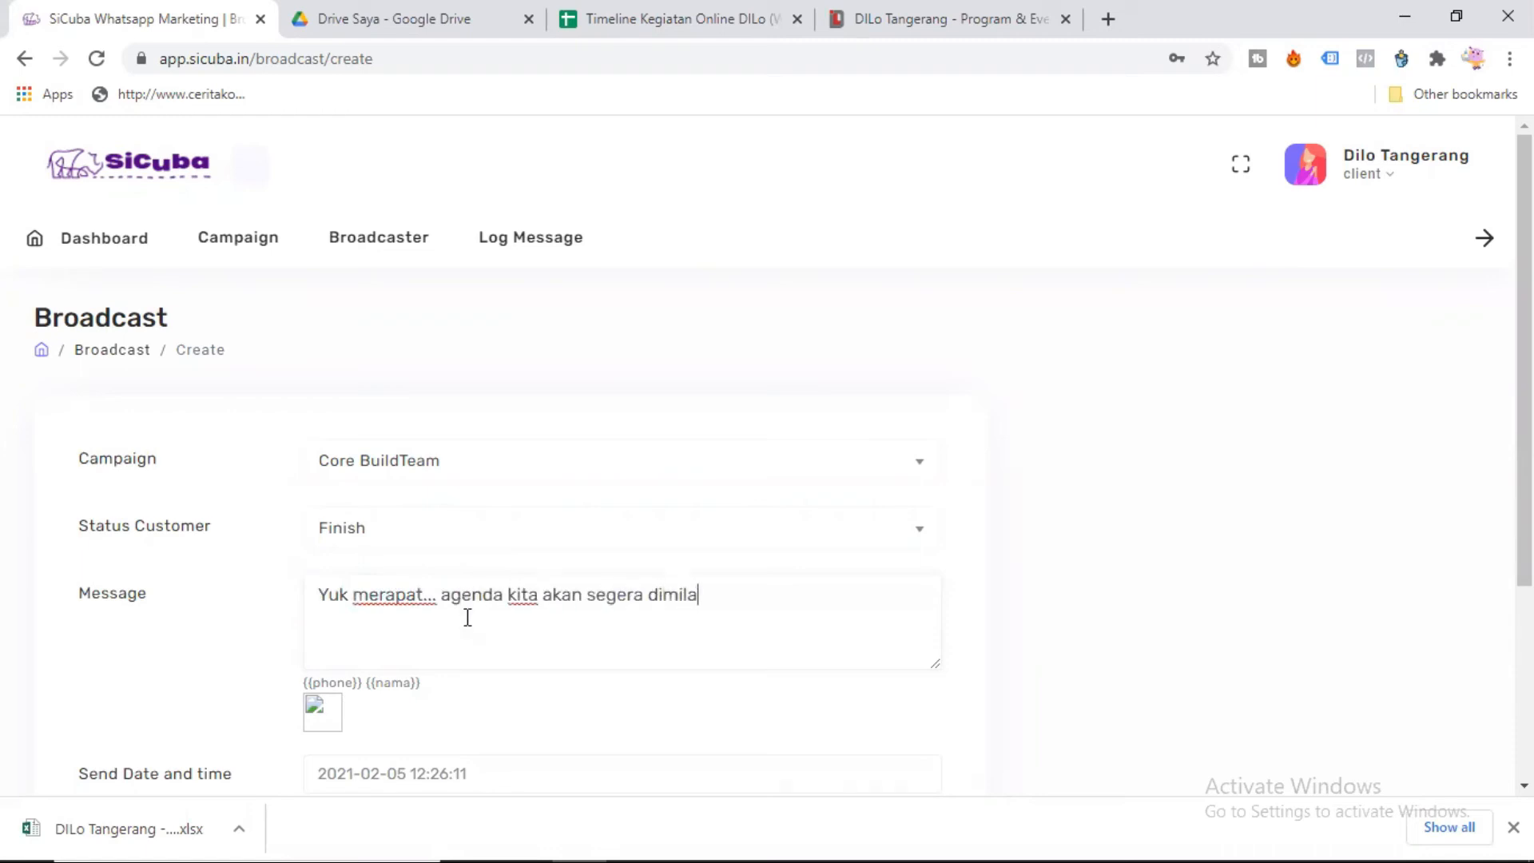
key(Return)
key(Return)
text(Ditunggu ya {{nama}})
scroll(470, 611, down, 1)
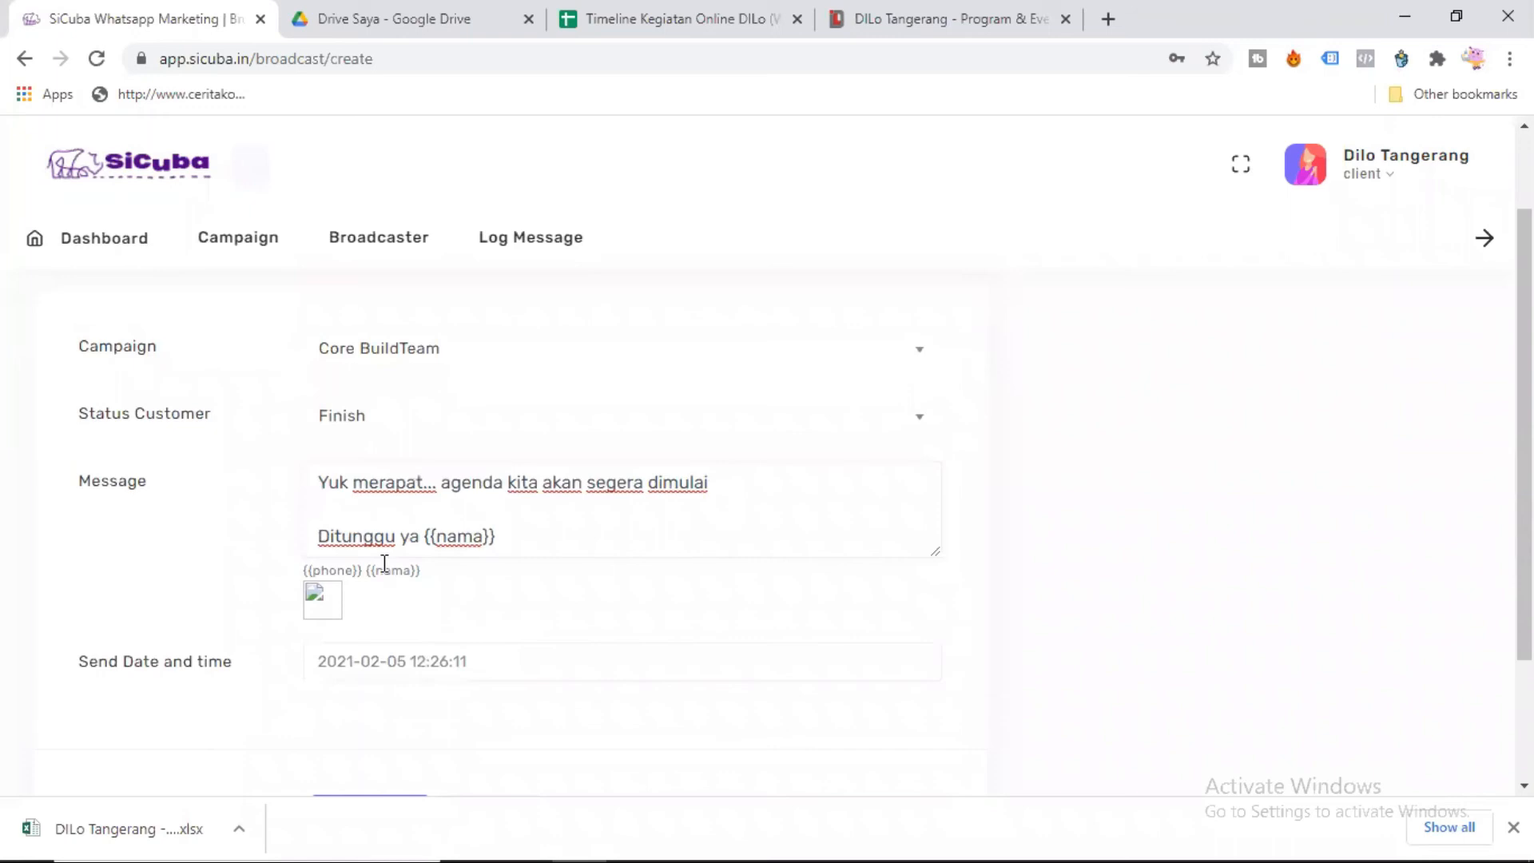
drag(366, 572, 523, 530)
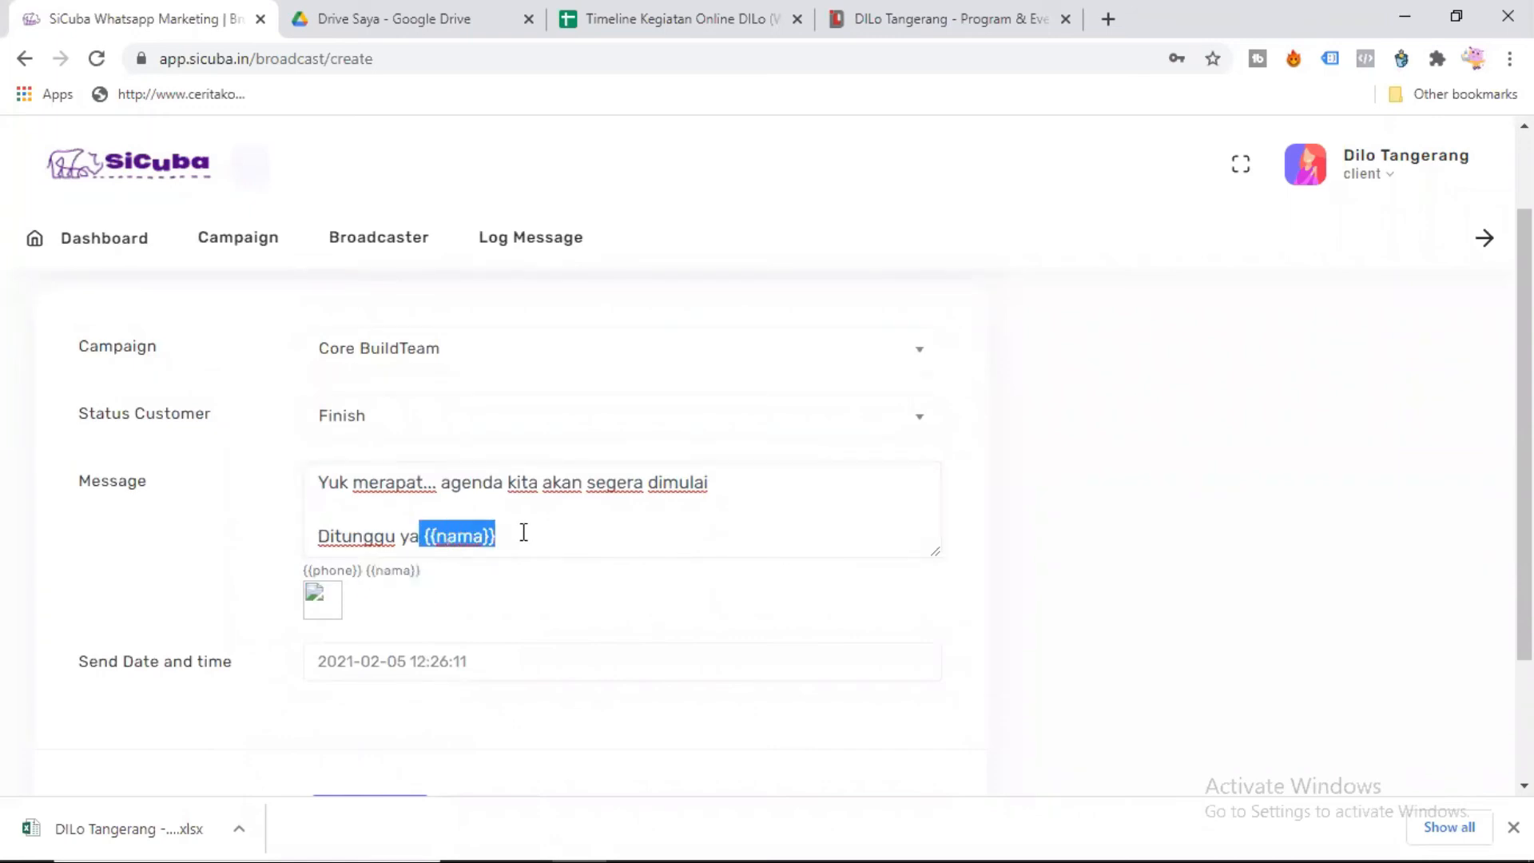
Set the starting-soon message's send time to 19:20 on 2021-02-05 and submit the broadcast.
click(523, 532)
click(490, 657)
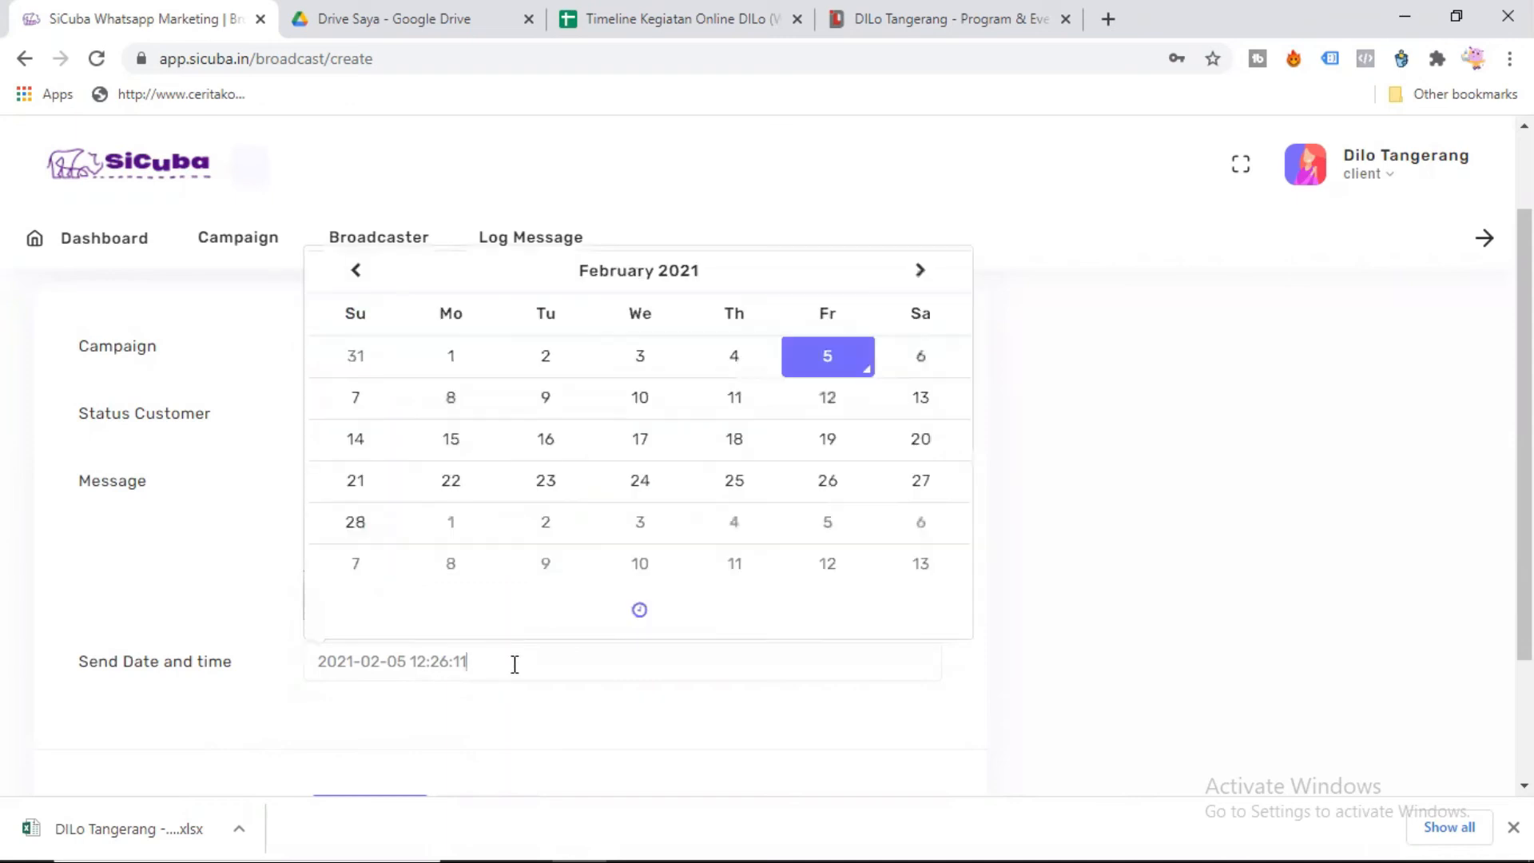
click(632, 613)
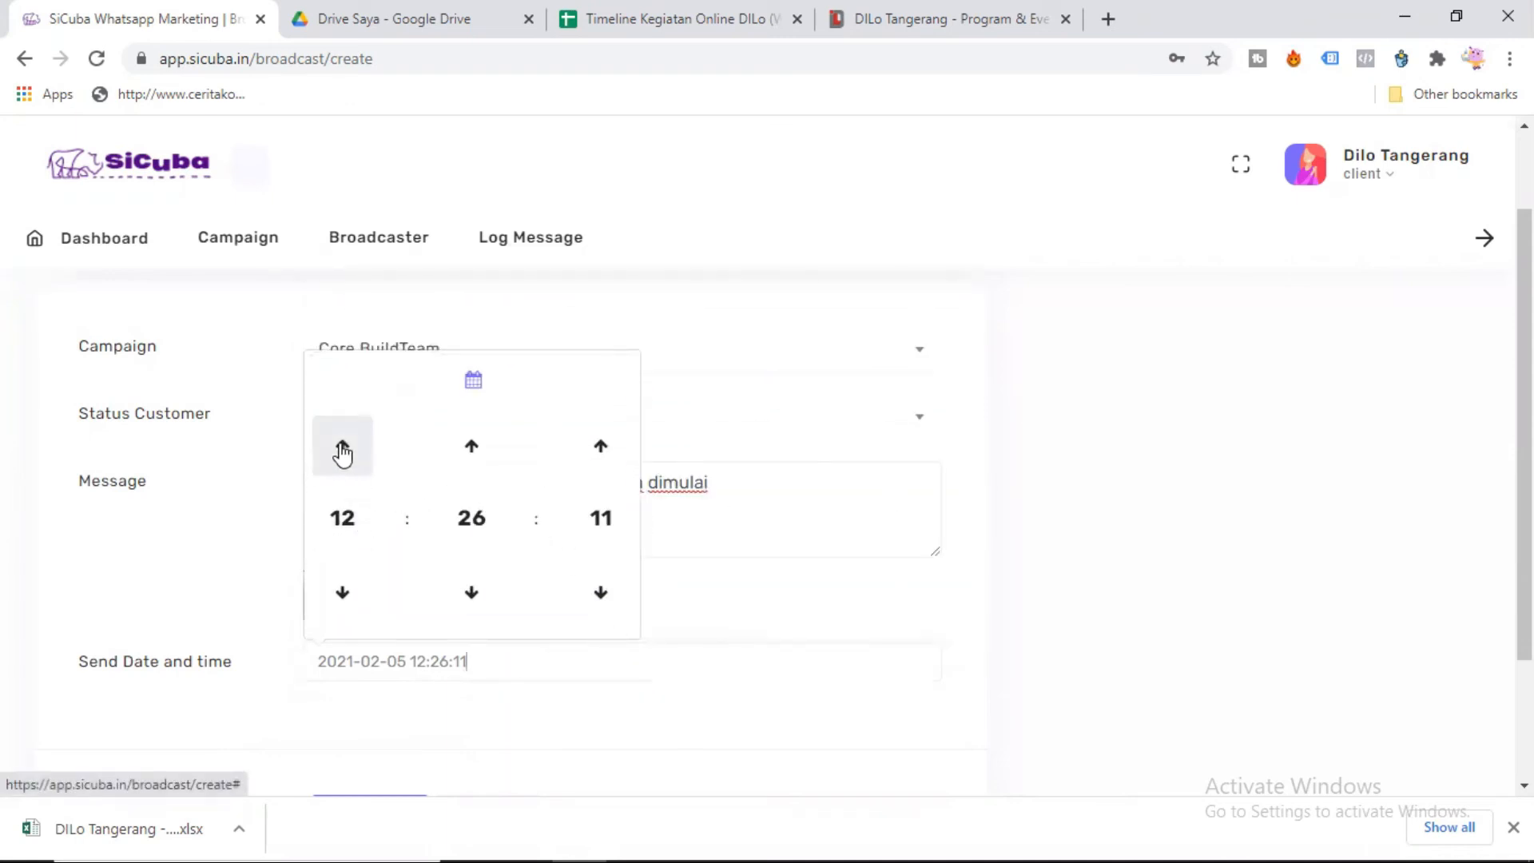
double_click(342, 449)
triple_click(344, 449)
triple_click(344, 449)
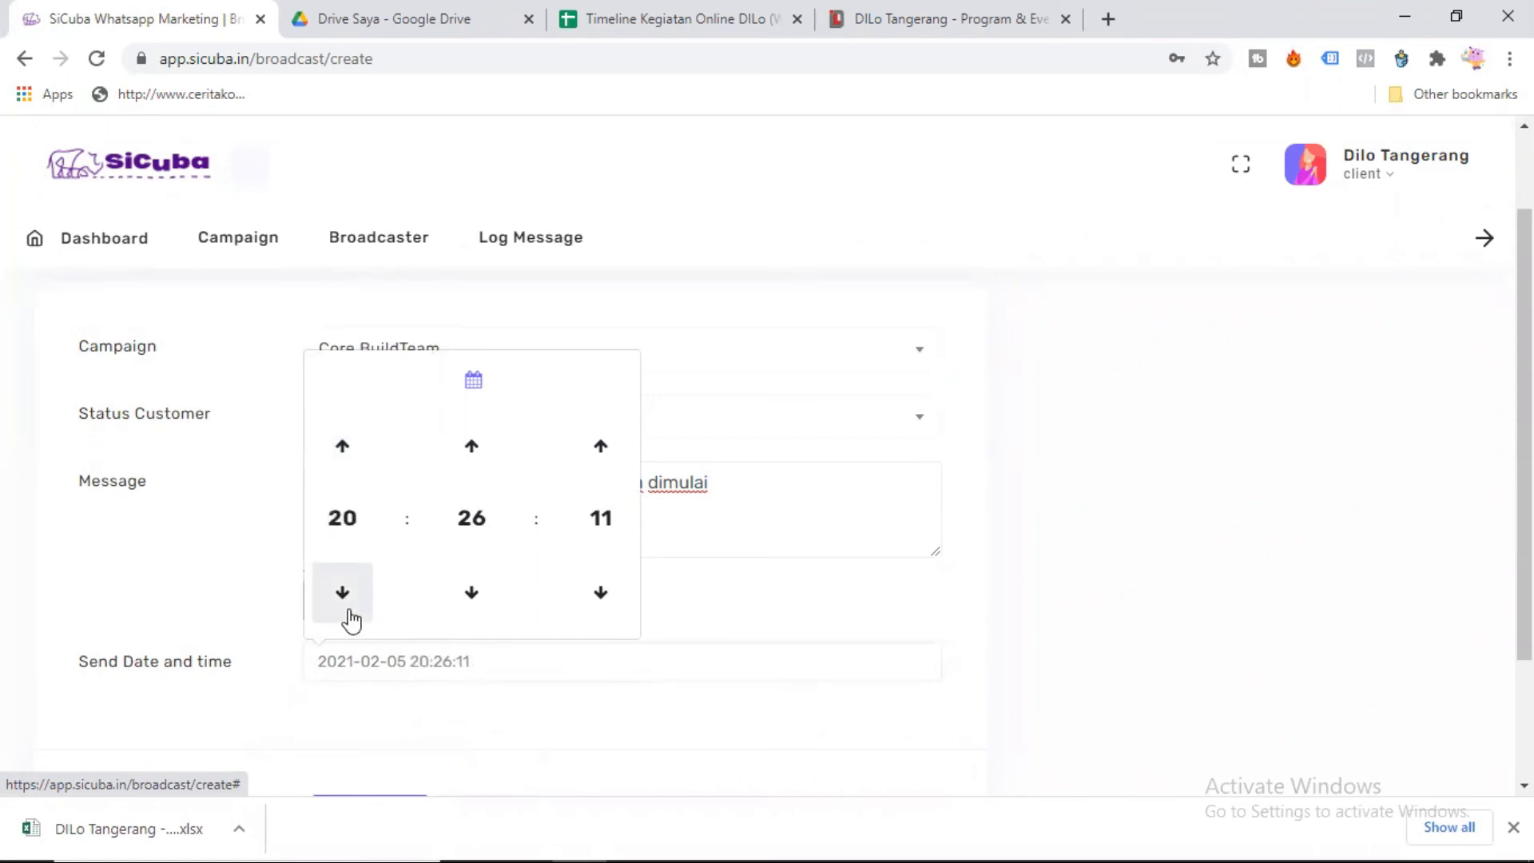
click(346, 588)
click(472, 519)
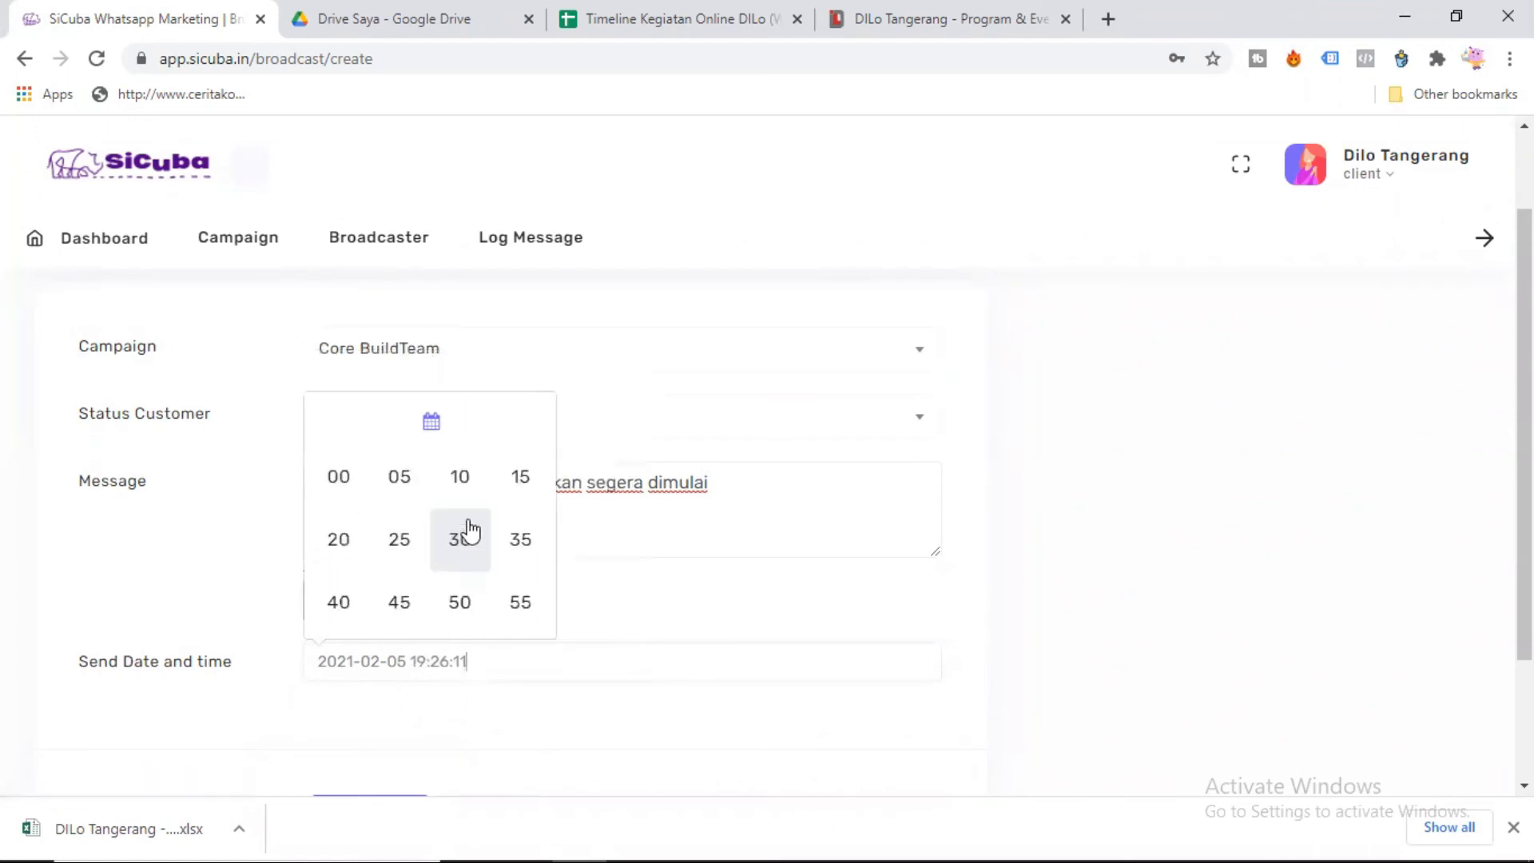
click(334, 545)
click(226, 581)
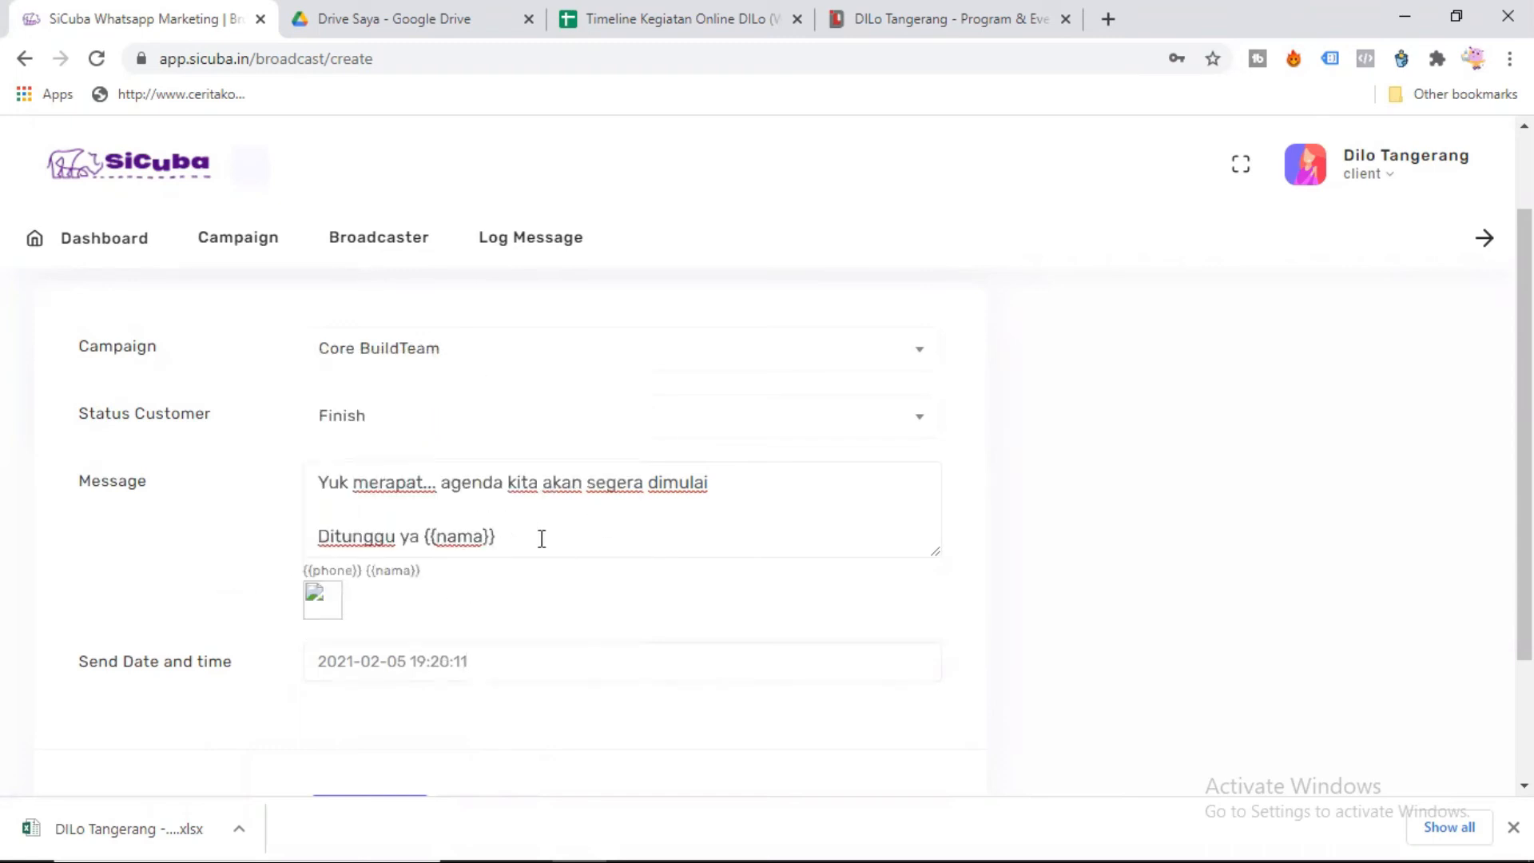
scroll(542, 538, down, 1)
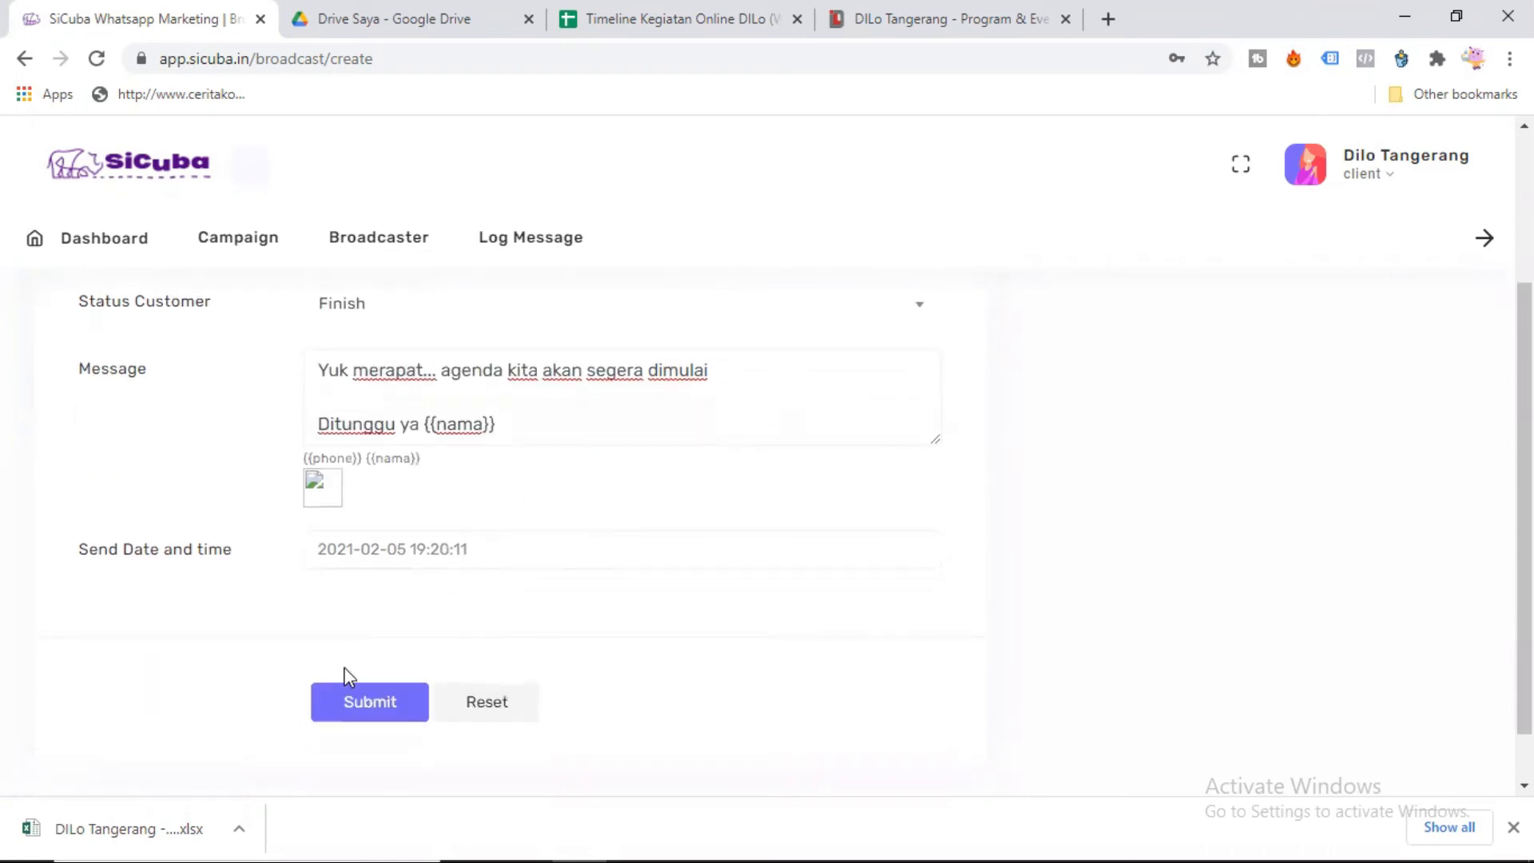
click(395, 701)
Start another broadcast for the Core BuildTeam campaign, targeting customers with the status Finish.
click(1387, 356)
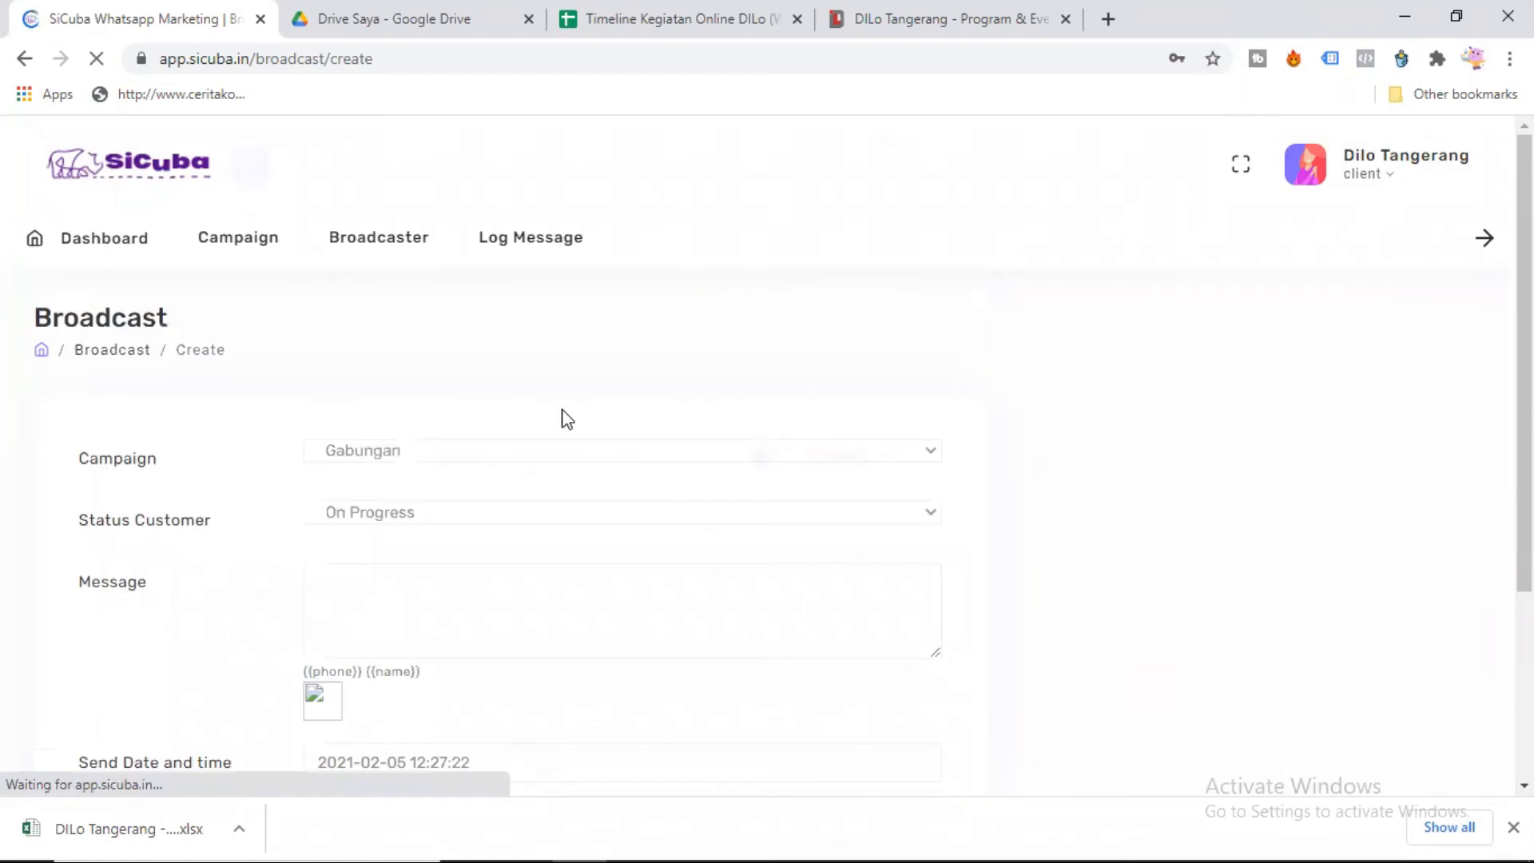
click(524, 466)
scroll(476, 637, down, 3)
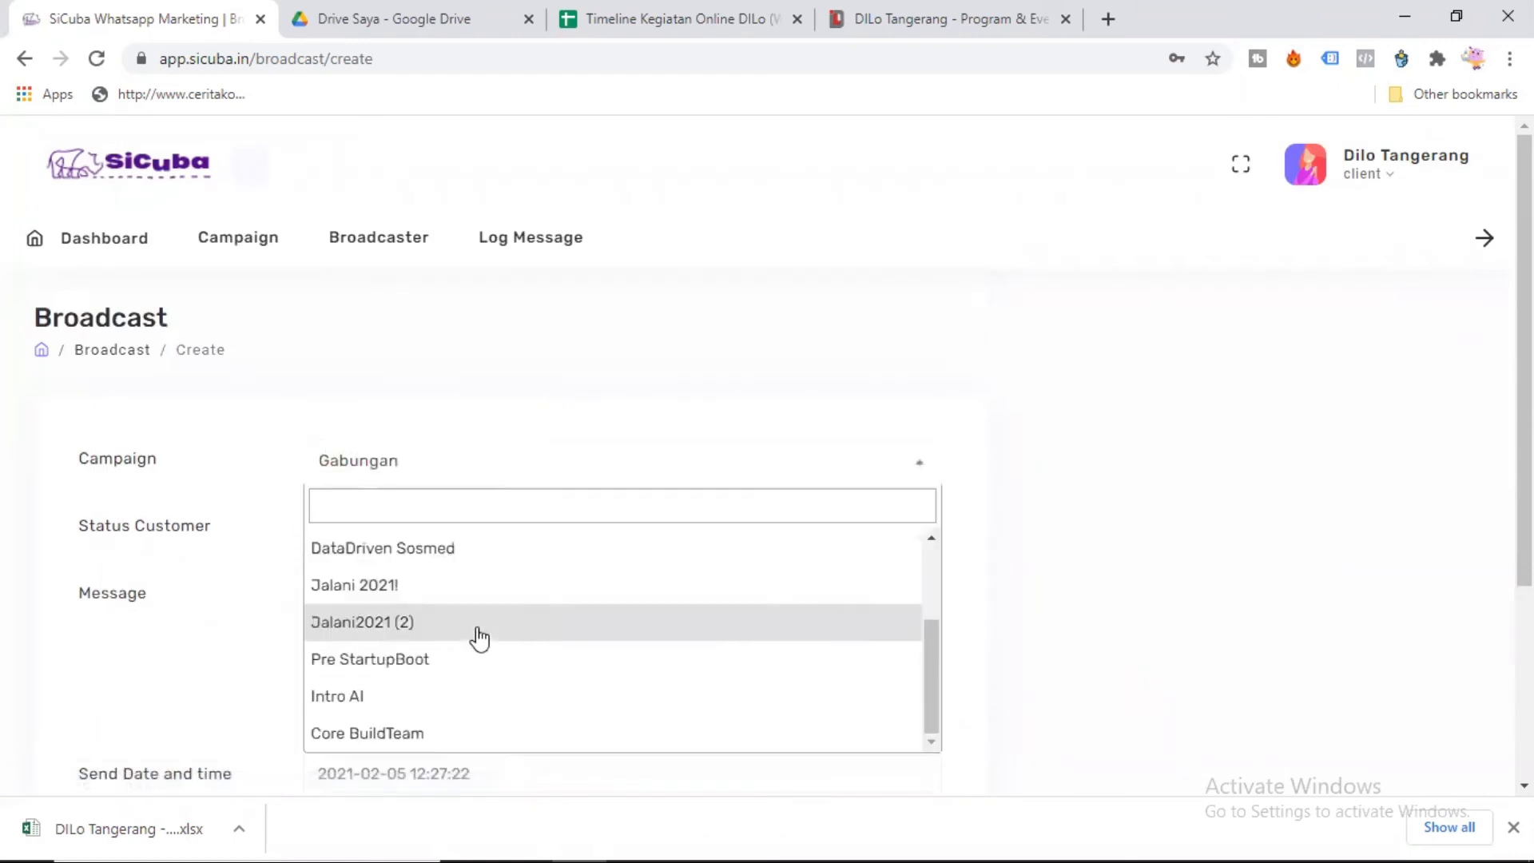
click(465, 729)
click(468, 514)
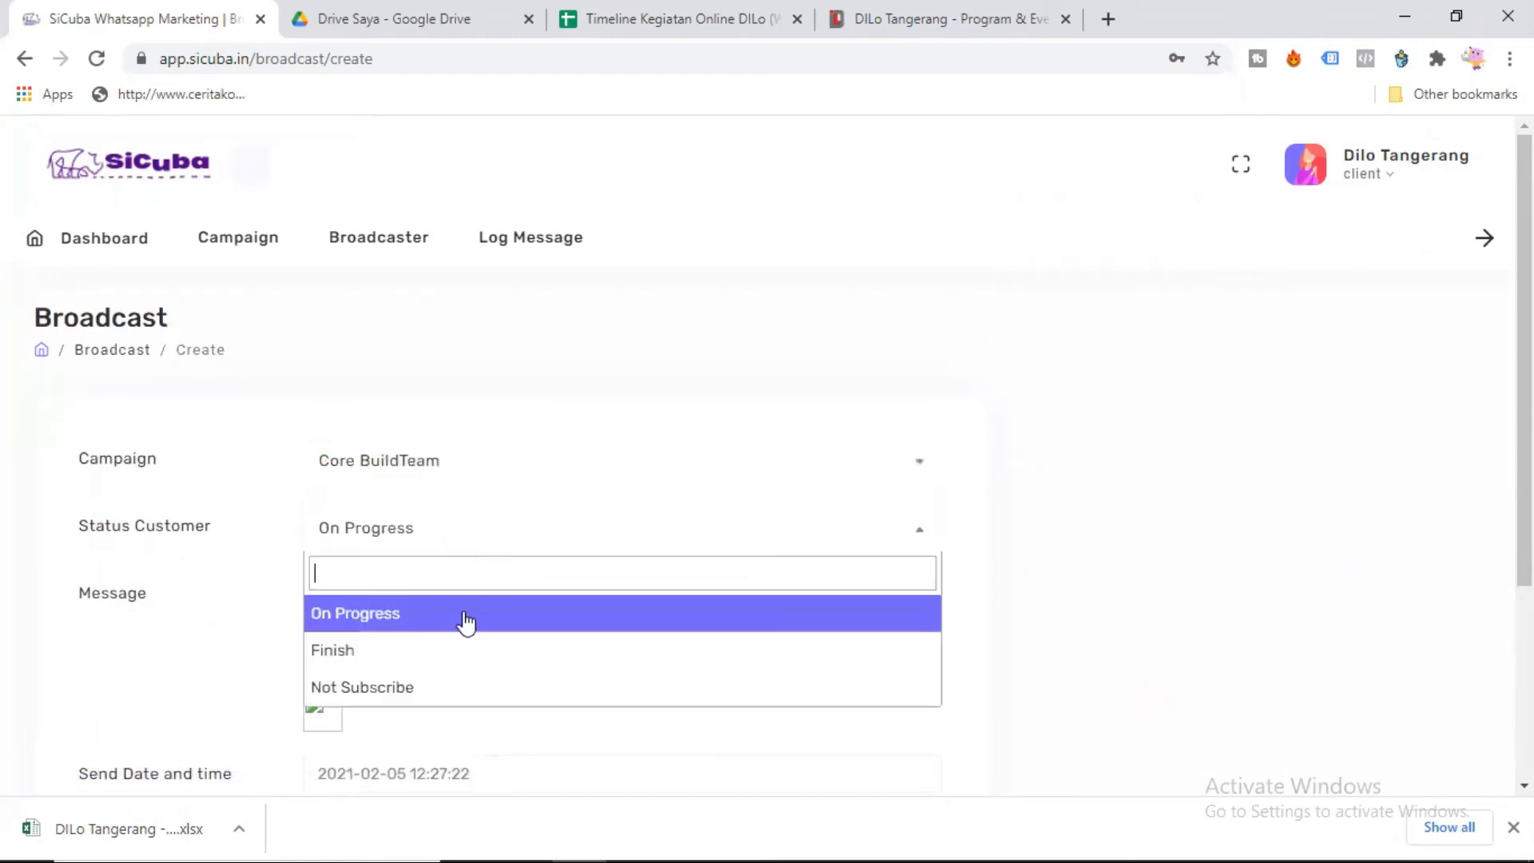
click(448, 647)
Write the broadcast message "Halo, apakah kak {{nama}} sudah berada di ZOOM?".
click(423, 577)
text(Halo apakah kak {{nama}} sudah berada di Z)
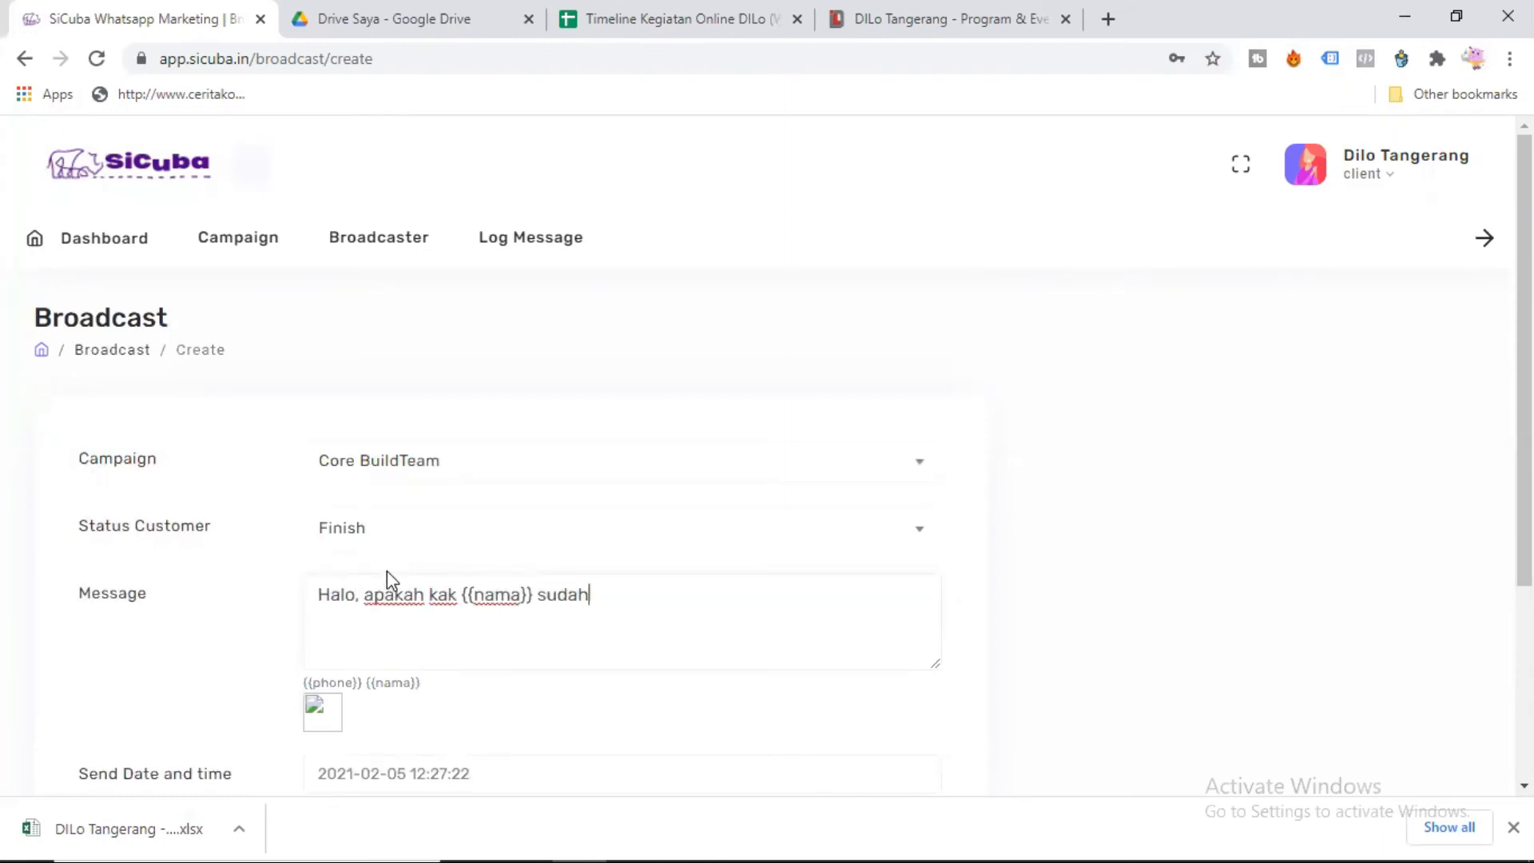
text(OOM?)
Set the Zoom check-in message's send time to 19:40 on 2021-02-05.
scroll(346, 568, down, 1)
click(455, 659)
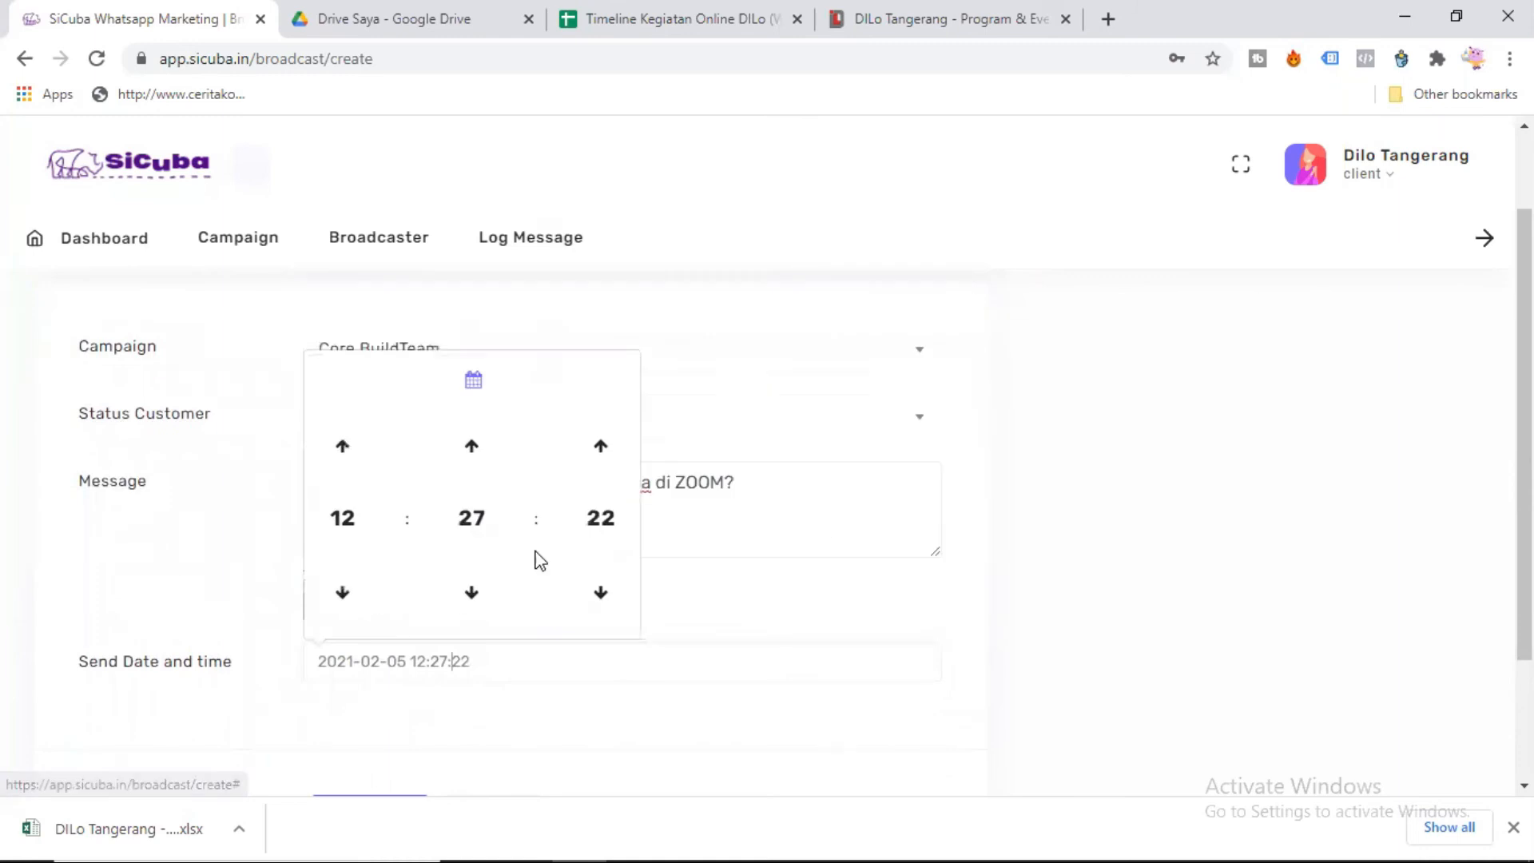
click(342, 448)
click(341, 447)
click(343, 446)
click(472, 531)
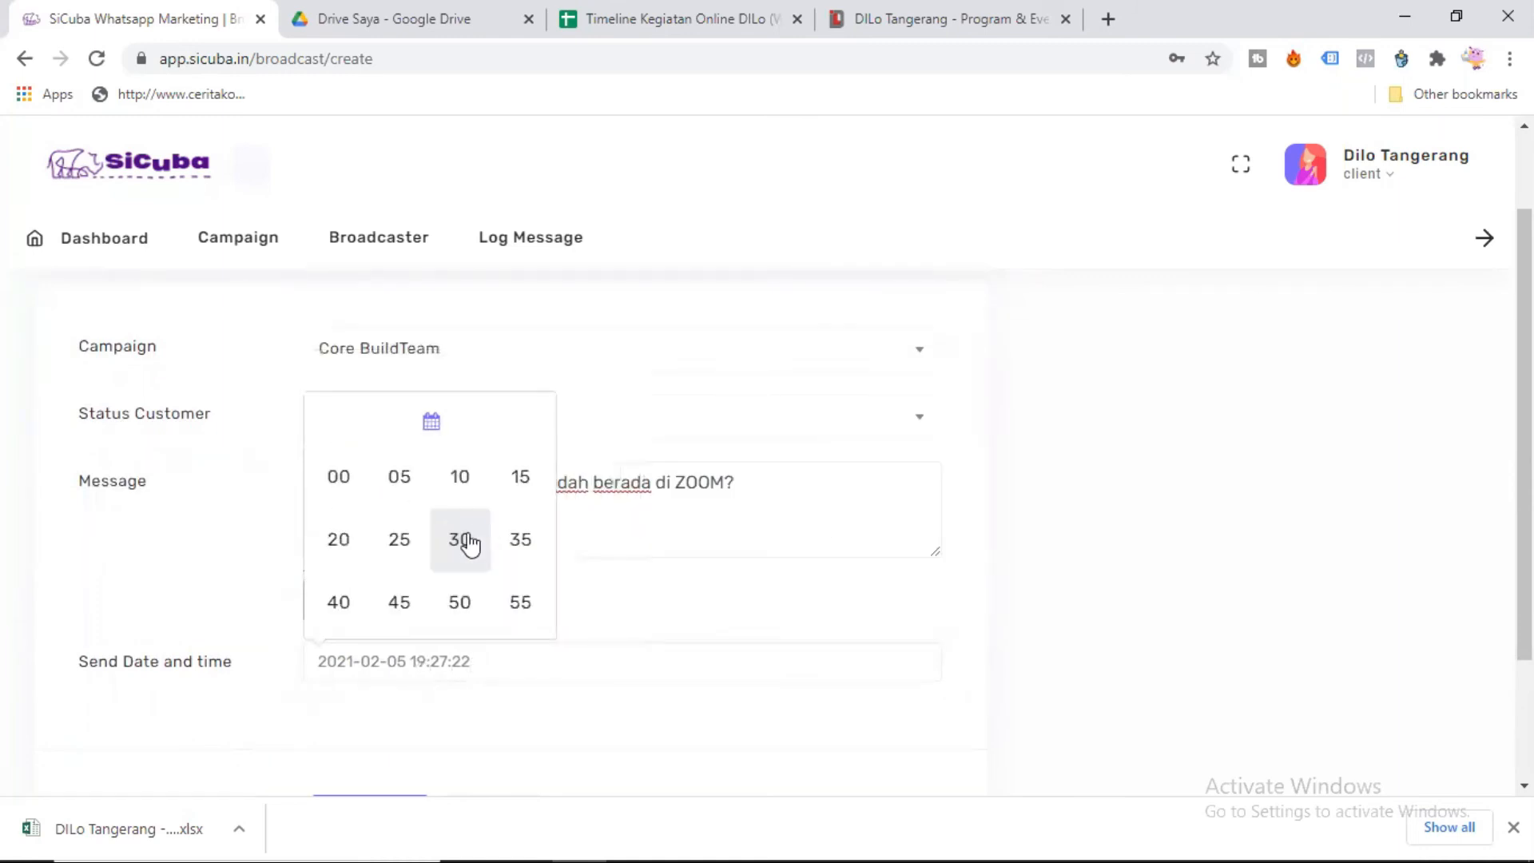
click(338, 602)
click(232, 587)
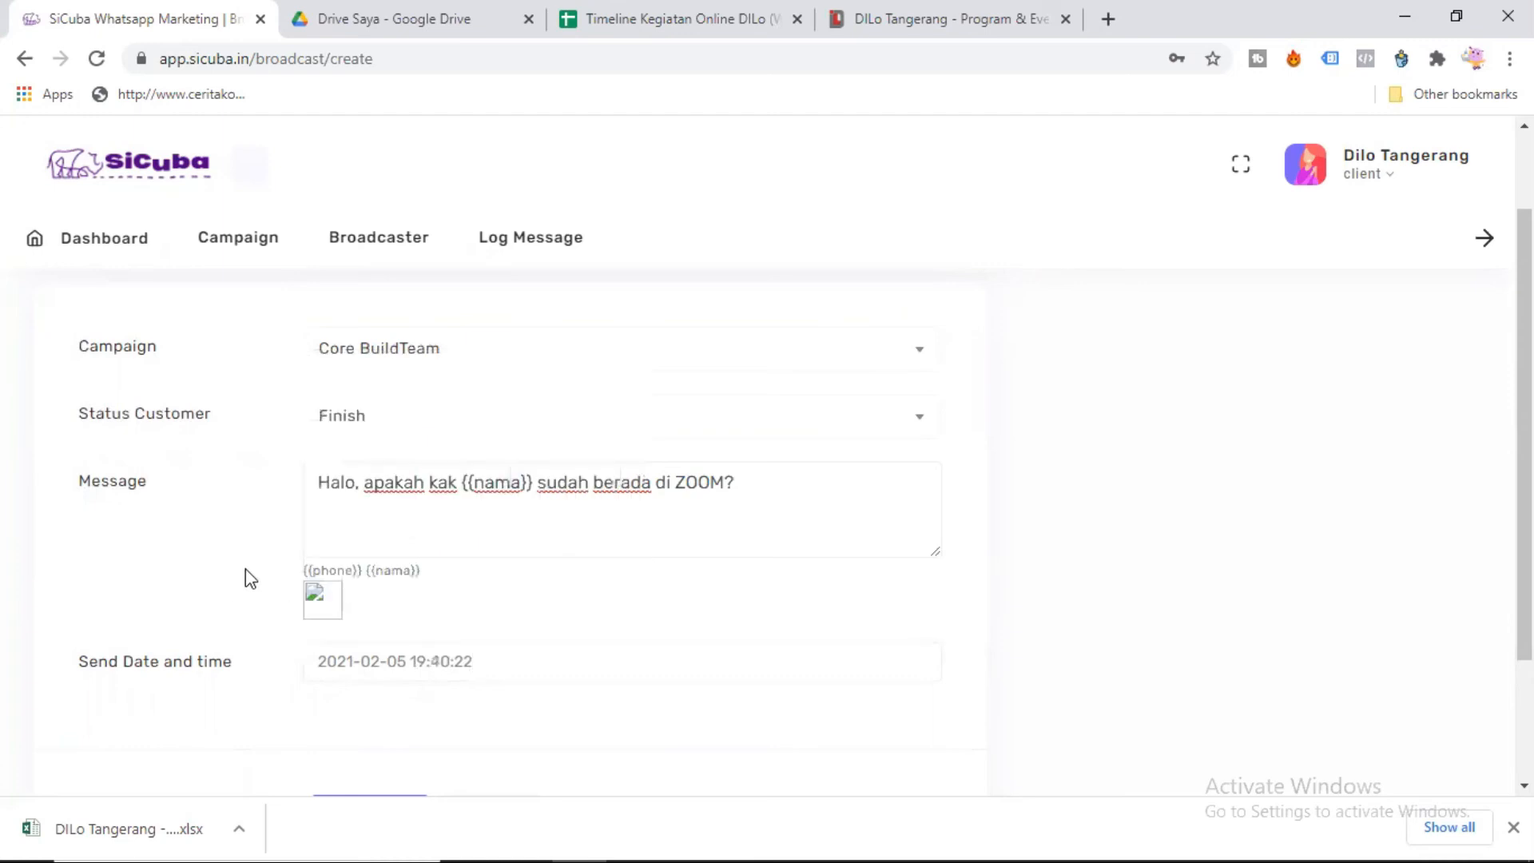
Move the Zoom check-in message's send time to 19:35, keeping the date 2021-02-05.
scroll(775, 627, down, 1)
scroll(775, 627, up, 1)
click(485, 669)
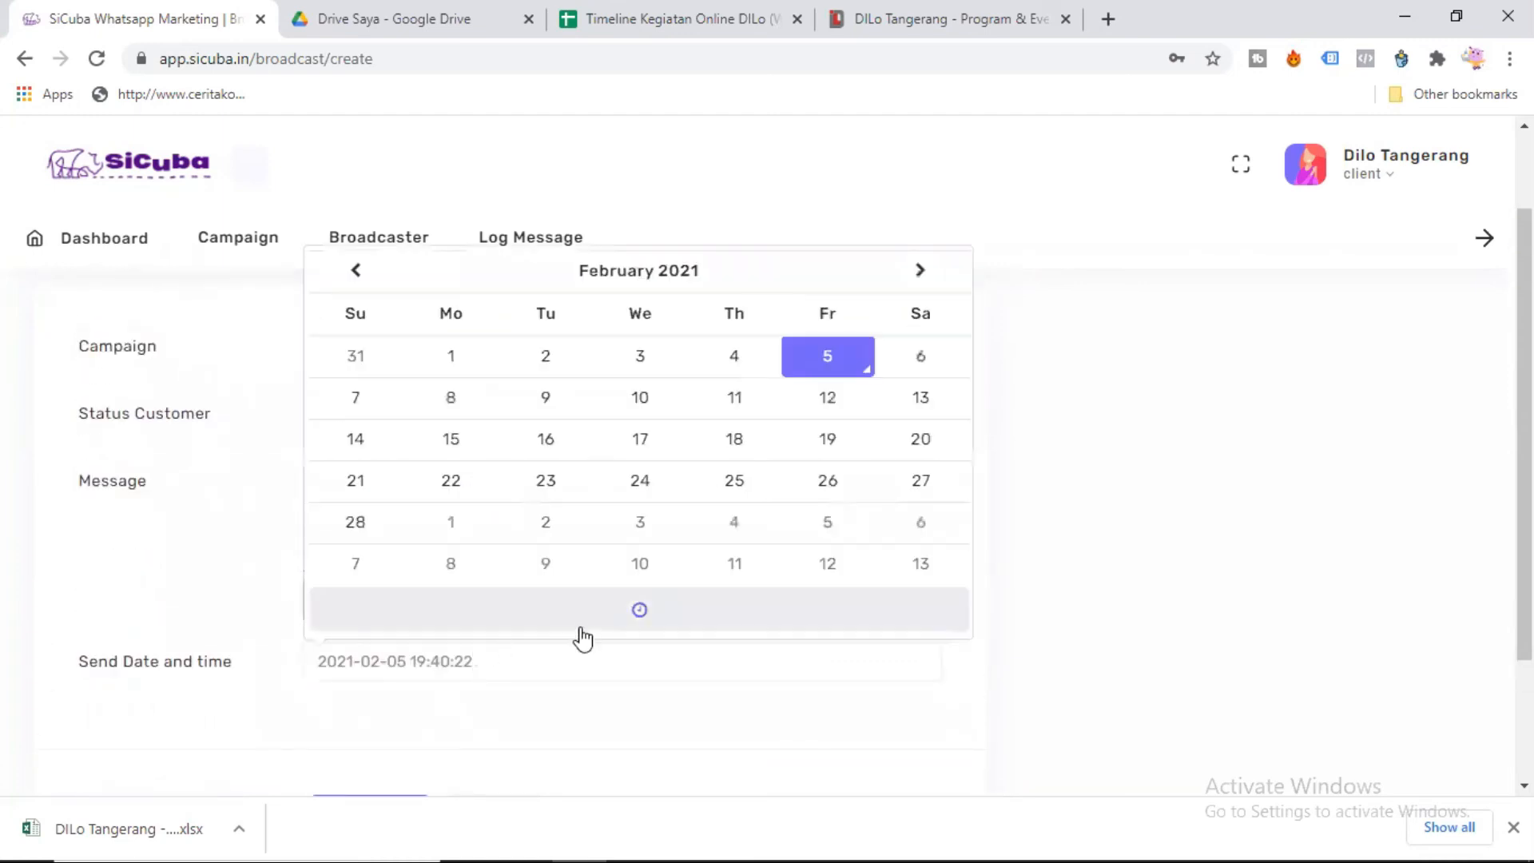
click(596, 613)
click(463, 595)
click(463, 595)
click(463, 596)
click(464, 595)
click(463, 595)
click(245, 571)
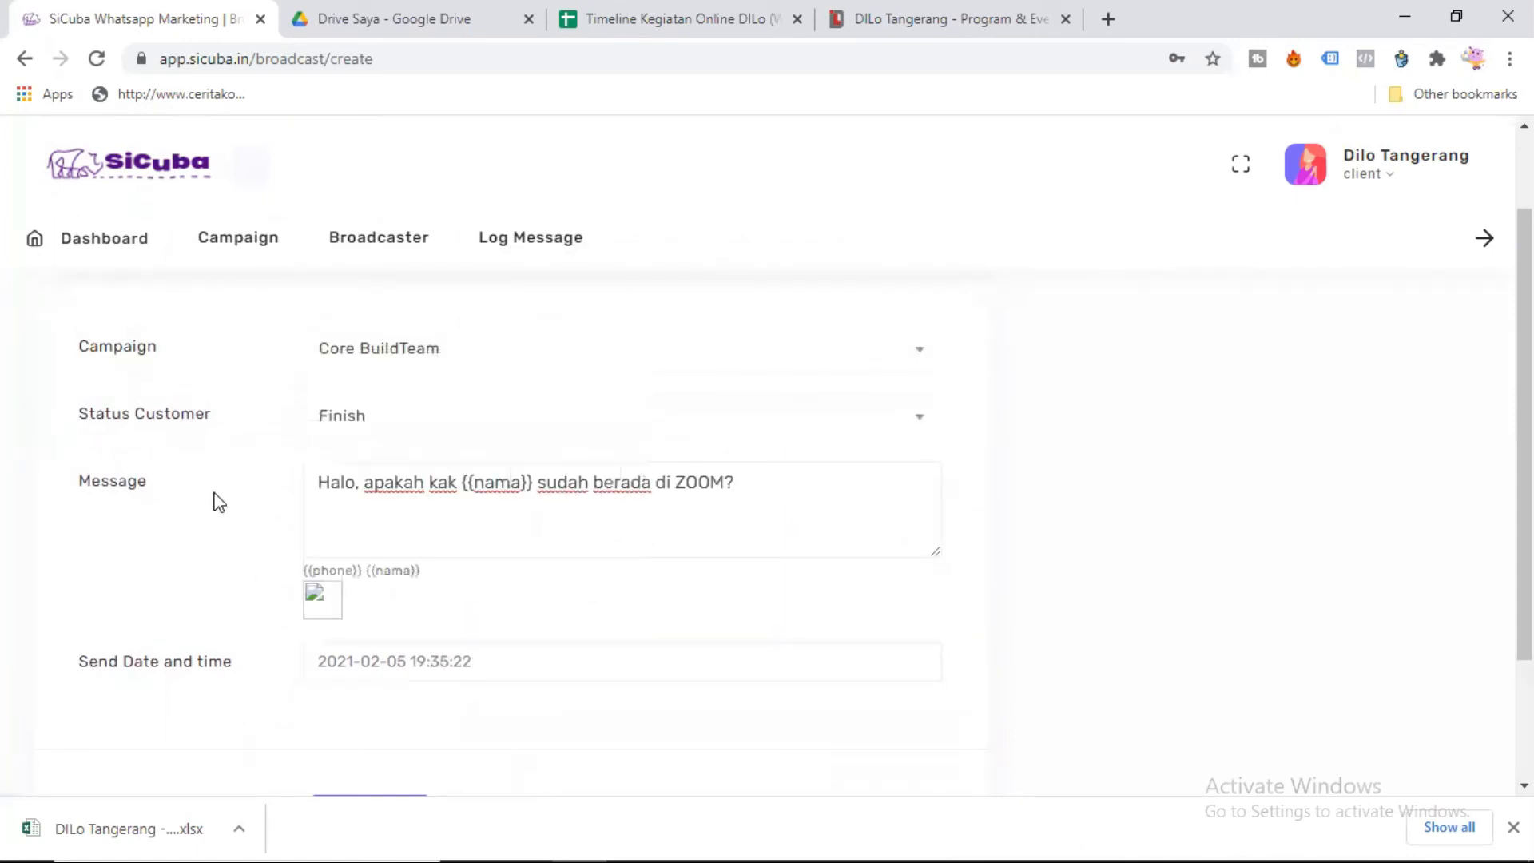
Submit the Zoom check-in broadcast and open the dashboard.
scroll(178, 530, down, 1)
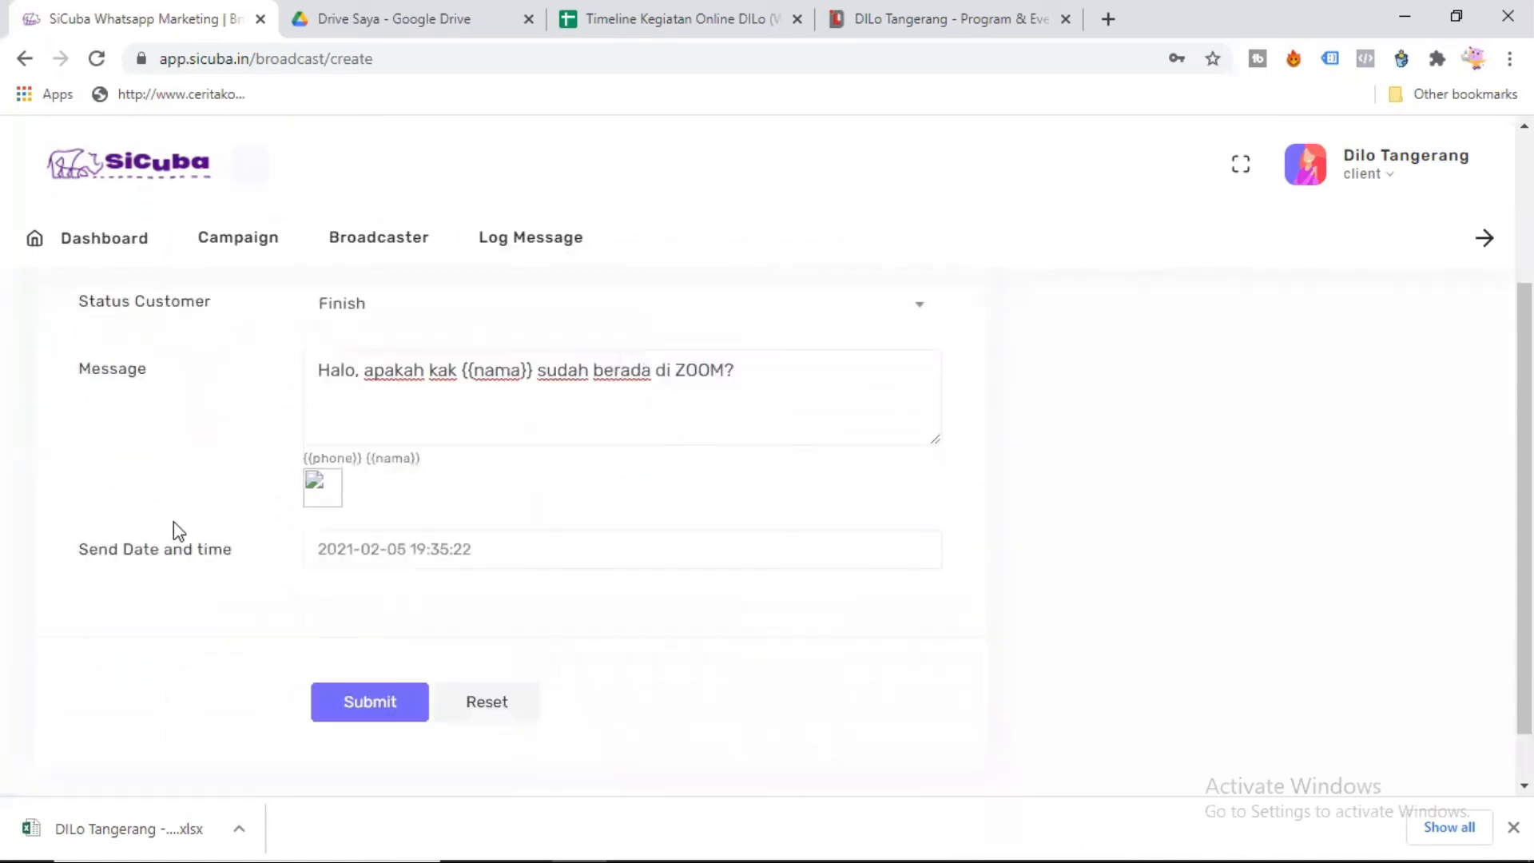
click(378, 715)
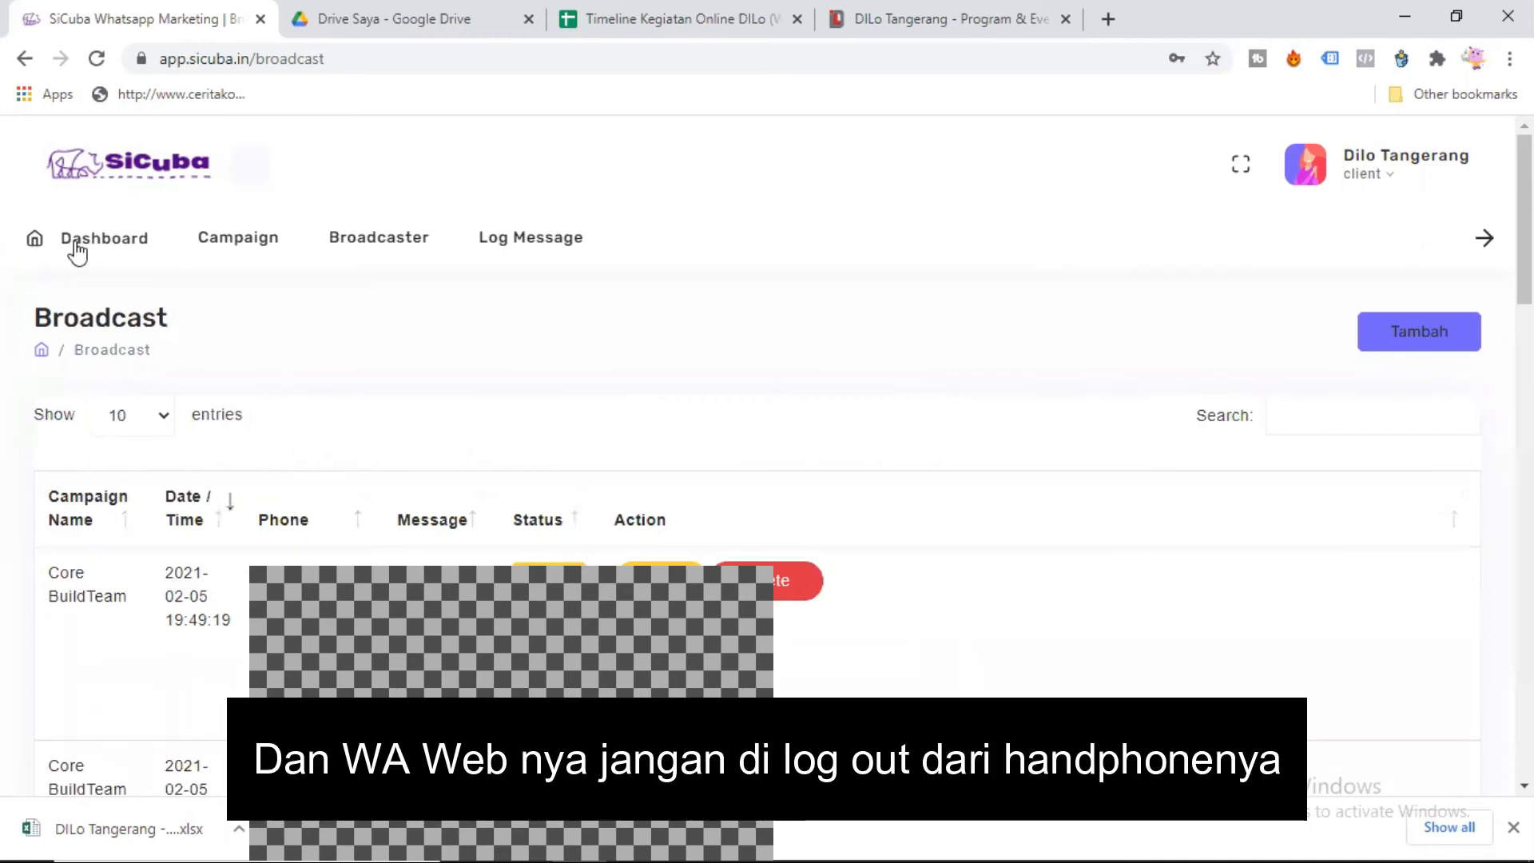
click(74, 248)
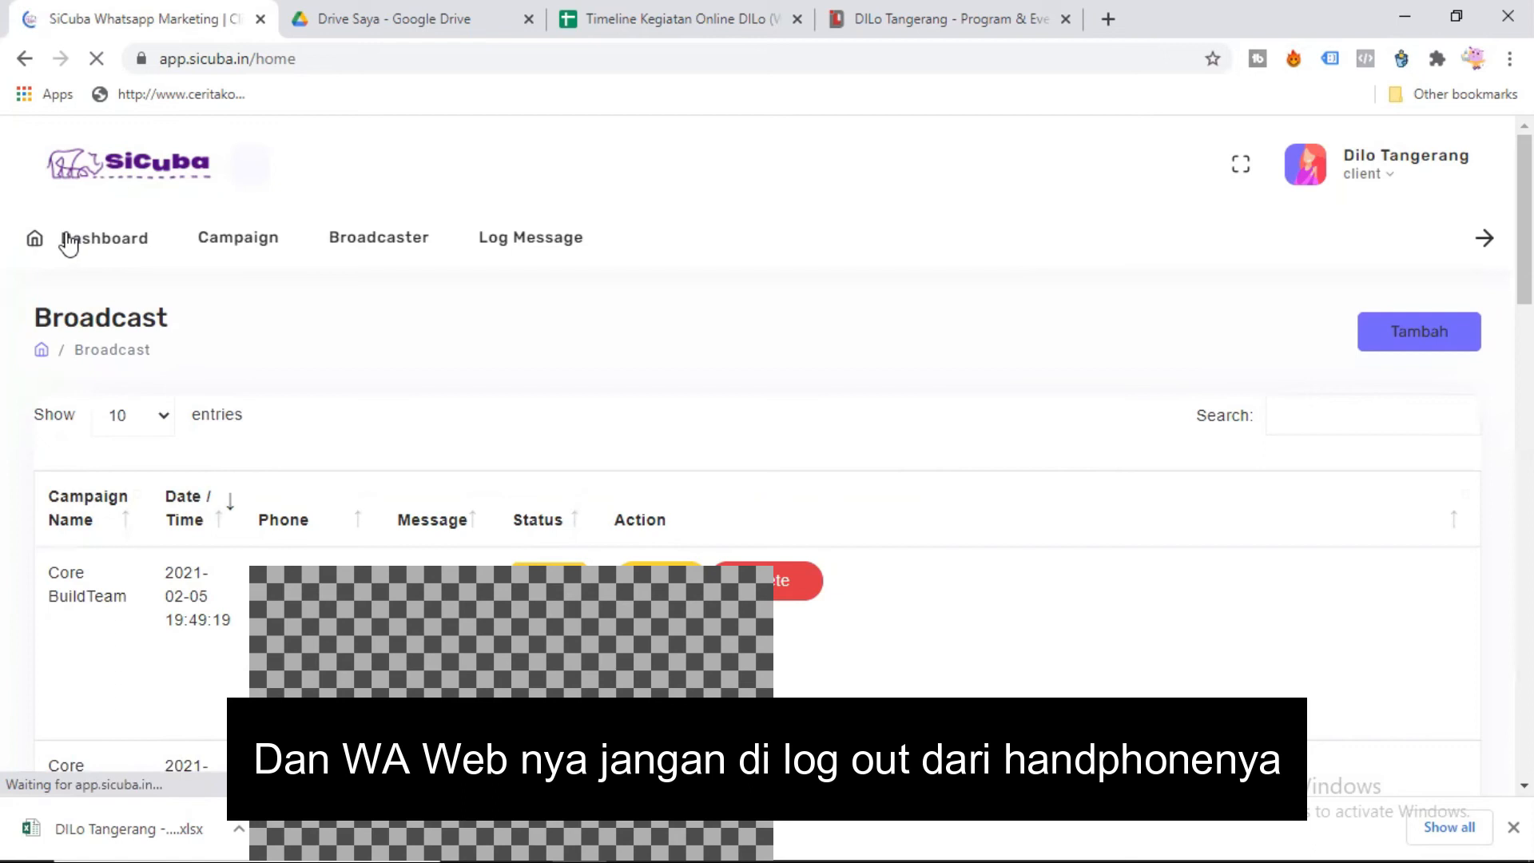